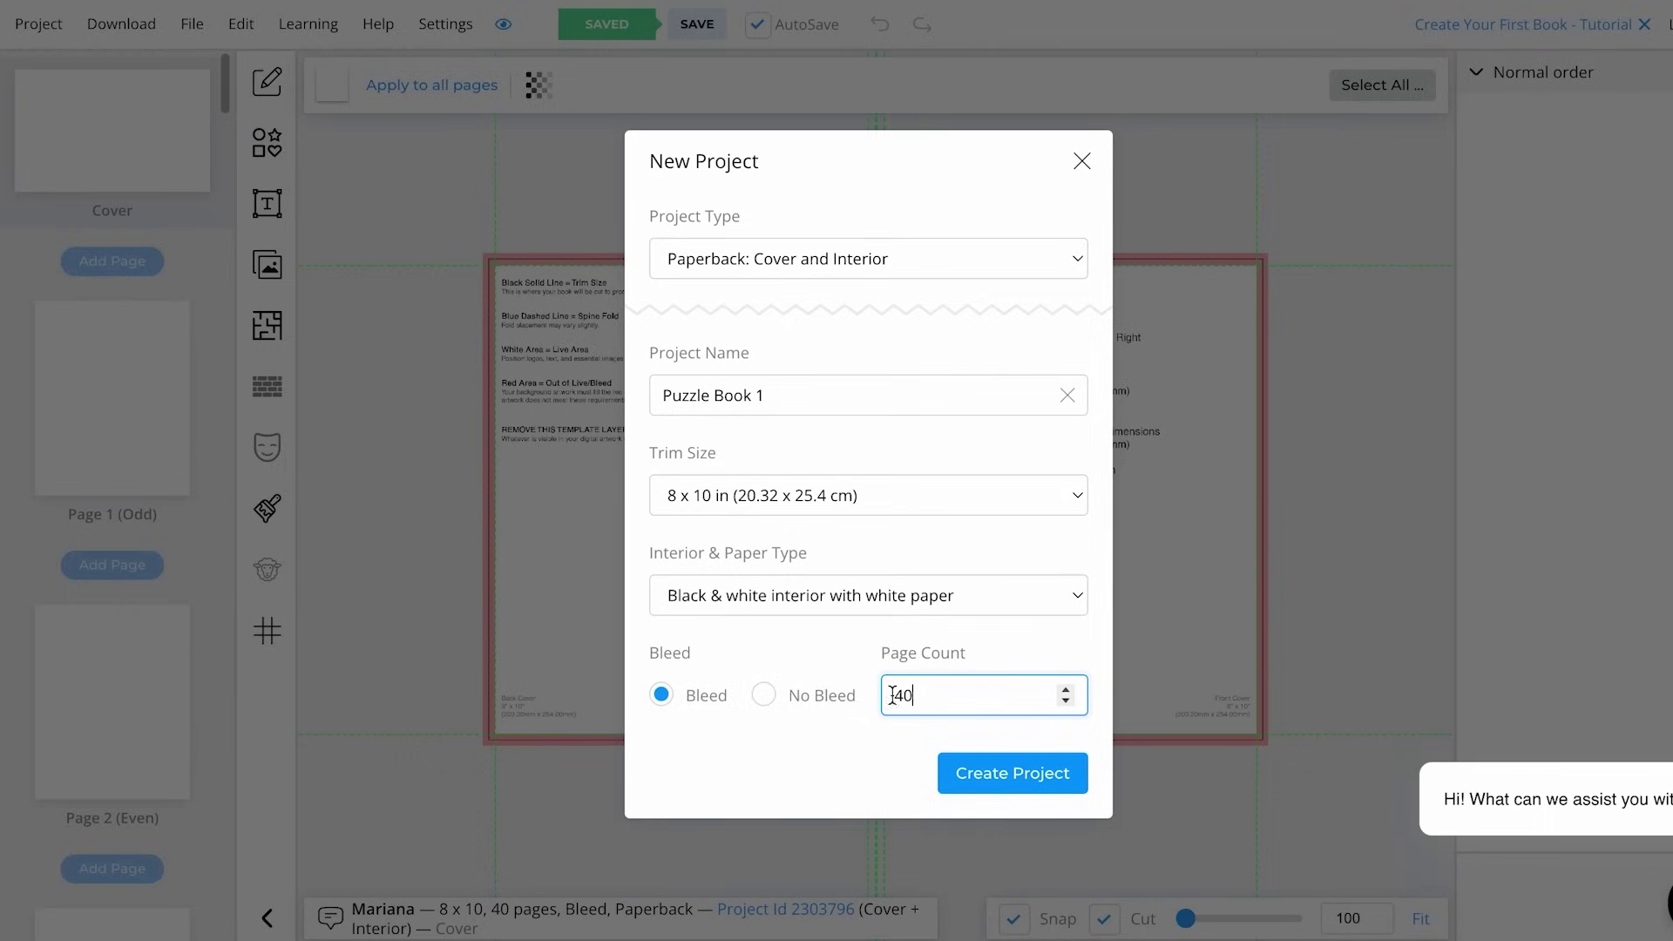
Create the paperback project Puzzle Book 1 with 8 x 10 in trim size, bleed and 40 pages, and open interior page 1
click(1009, 780)
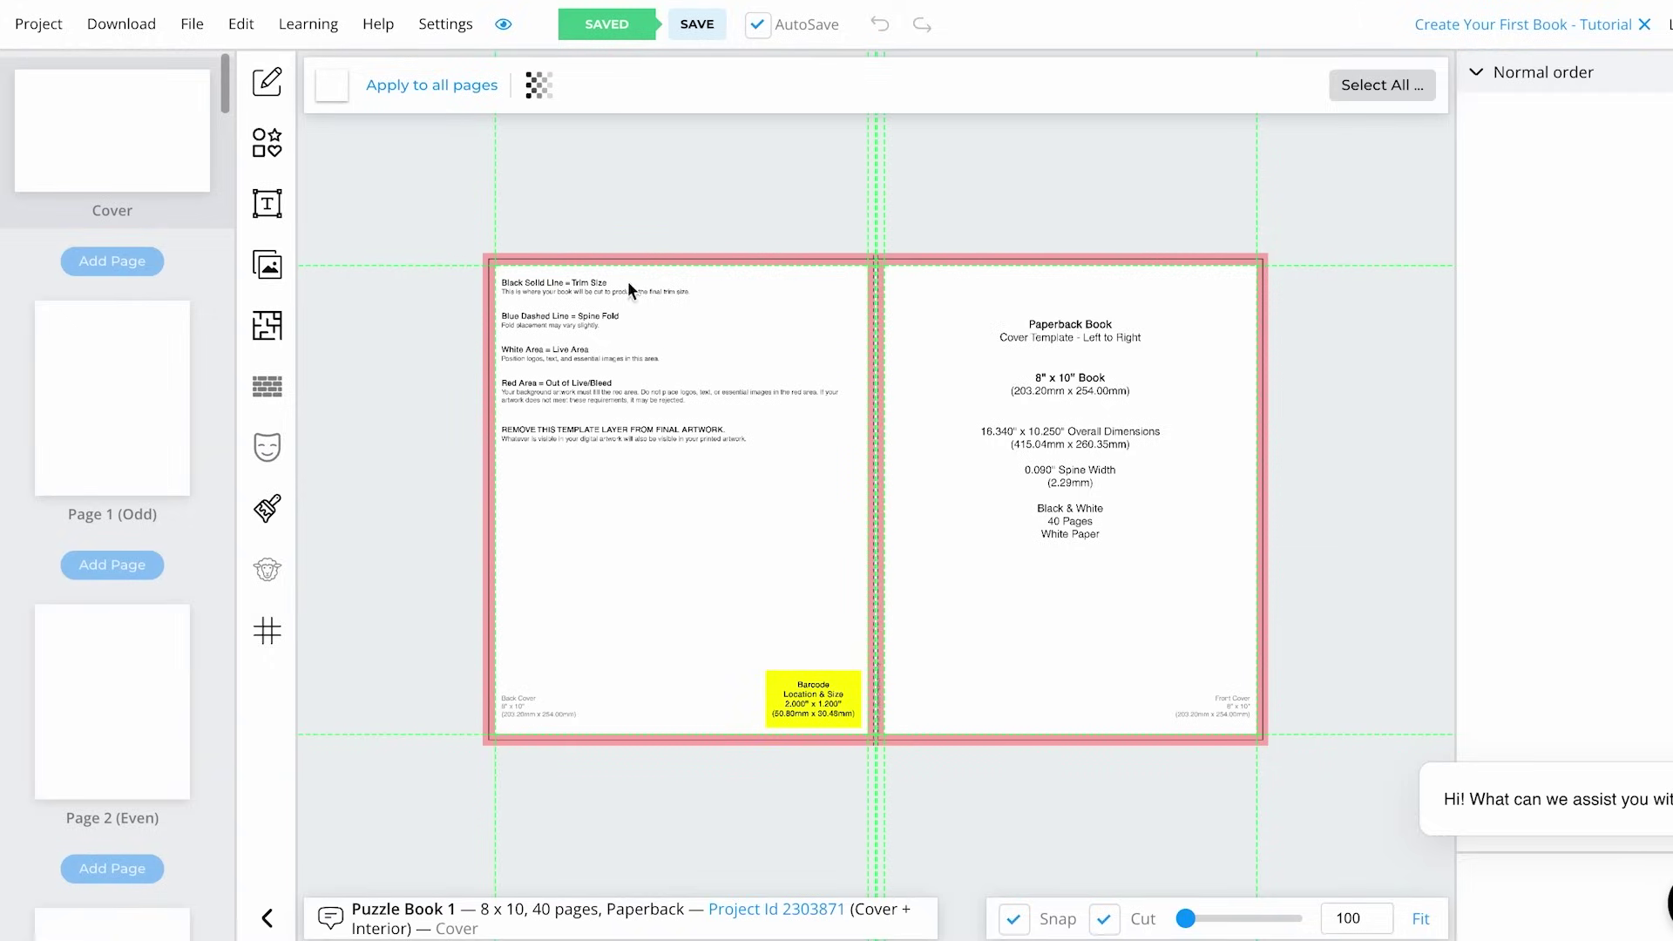
click(75, 425)
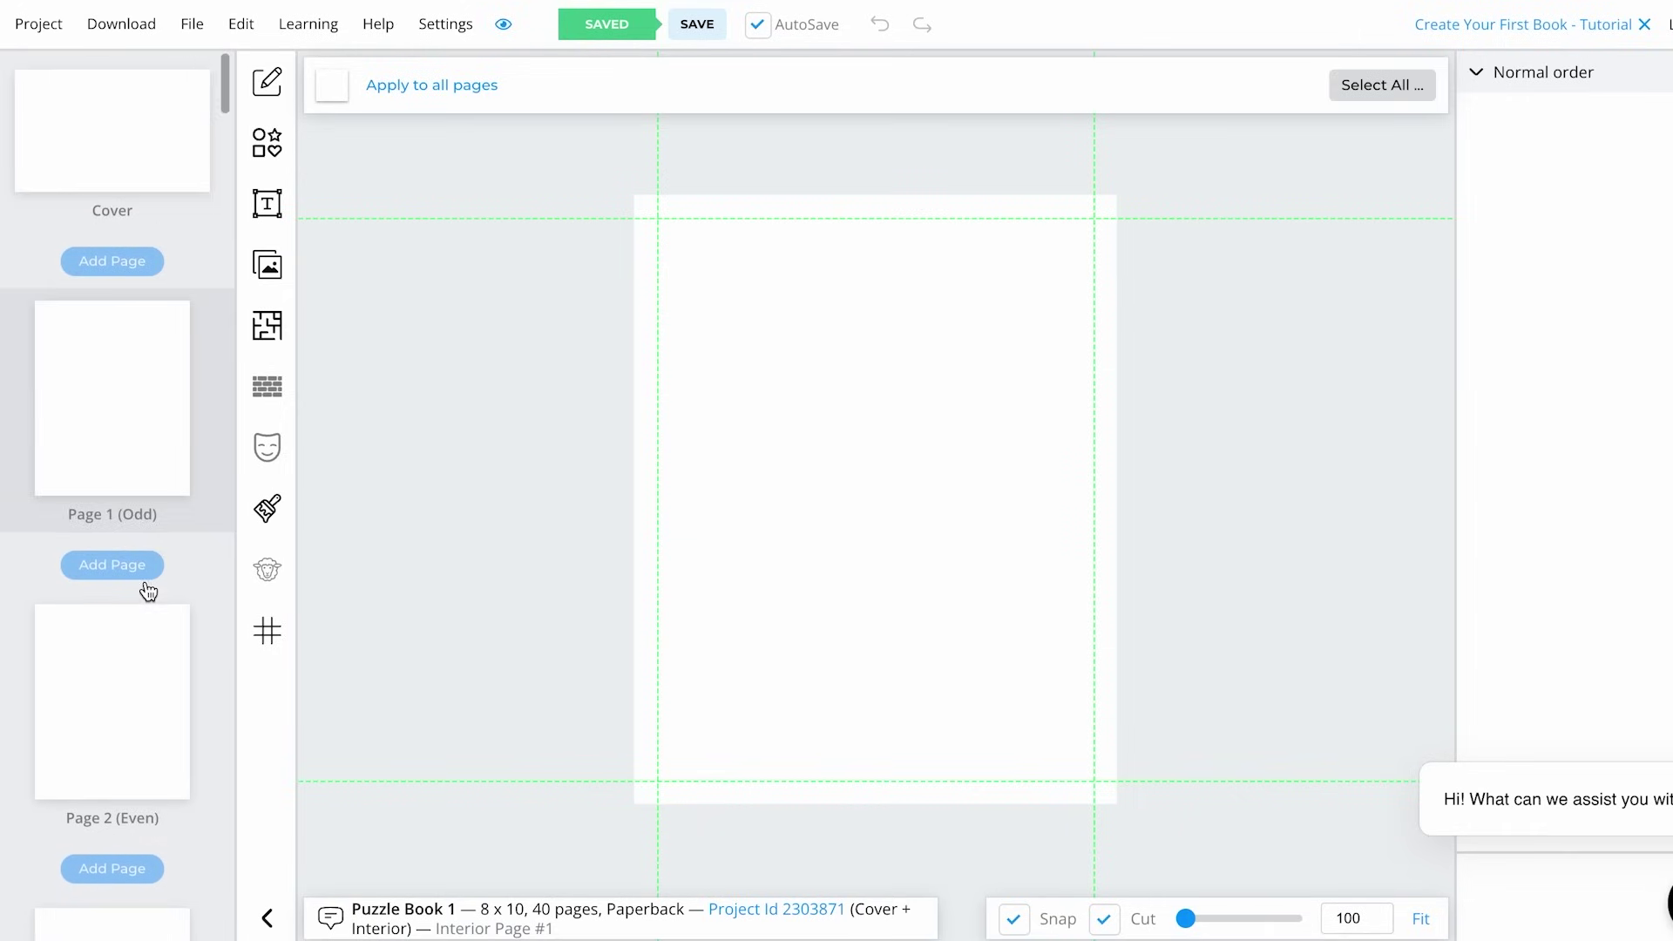
click(154, 109)
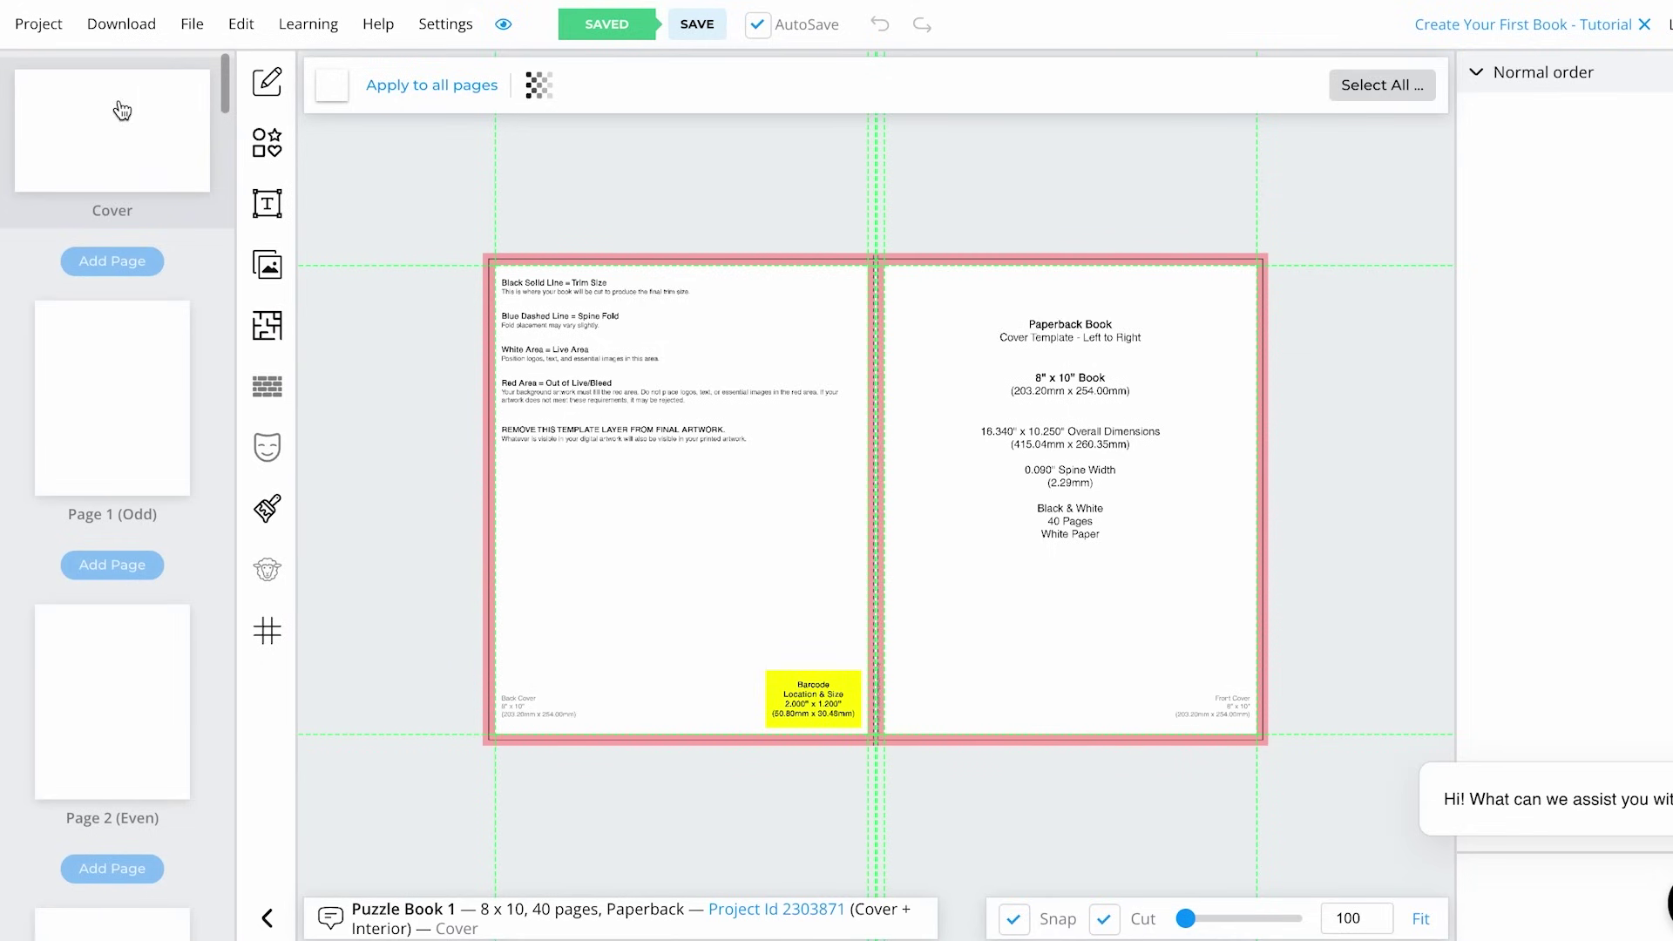
click(120, 424)
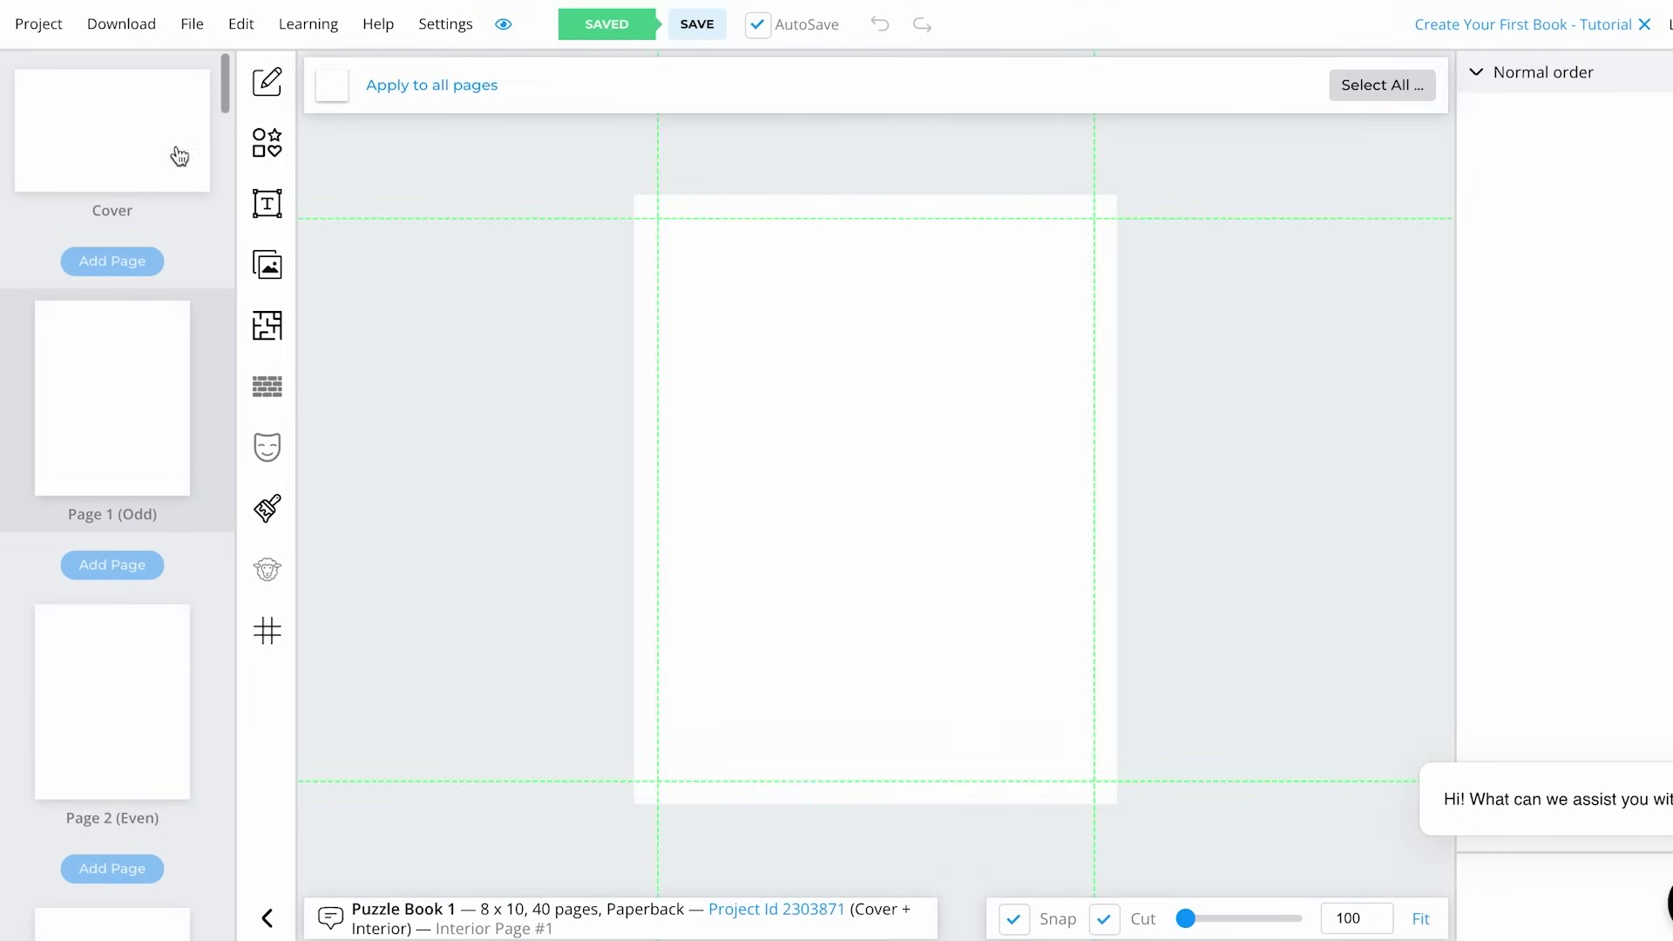
click(145, 102)
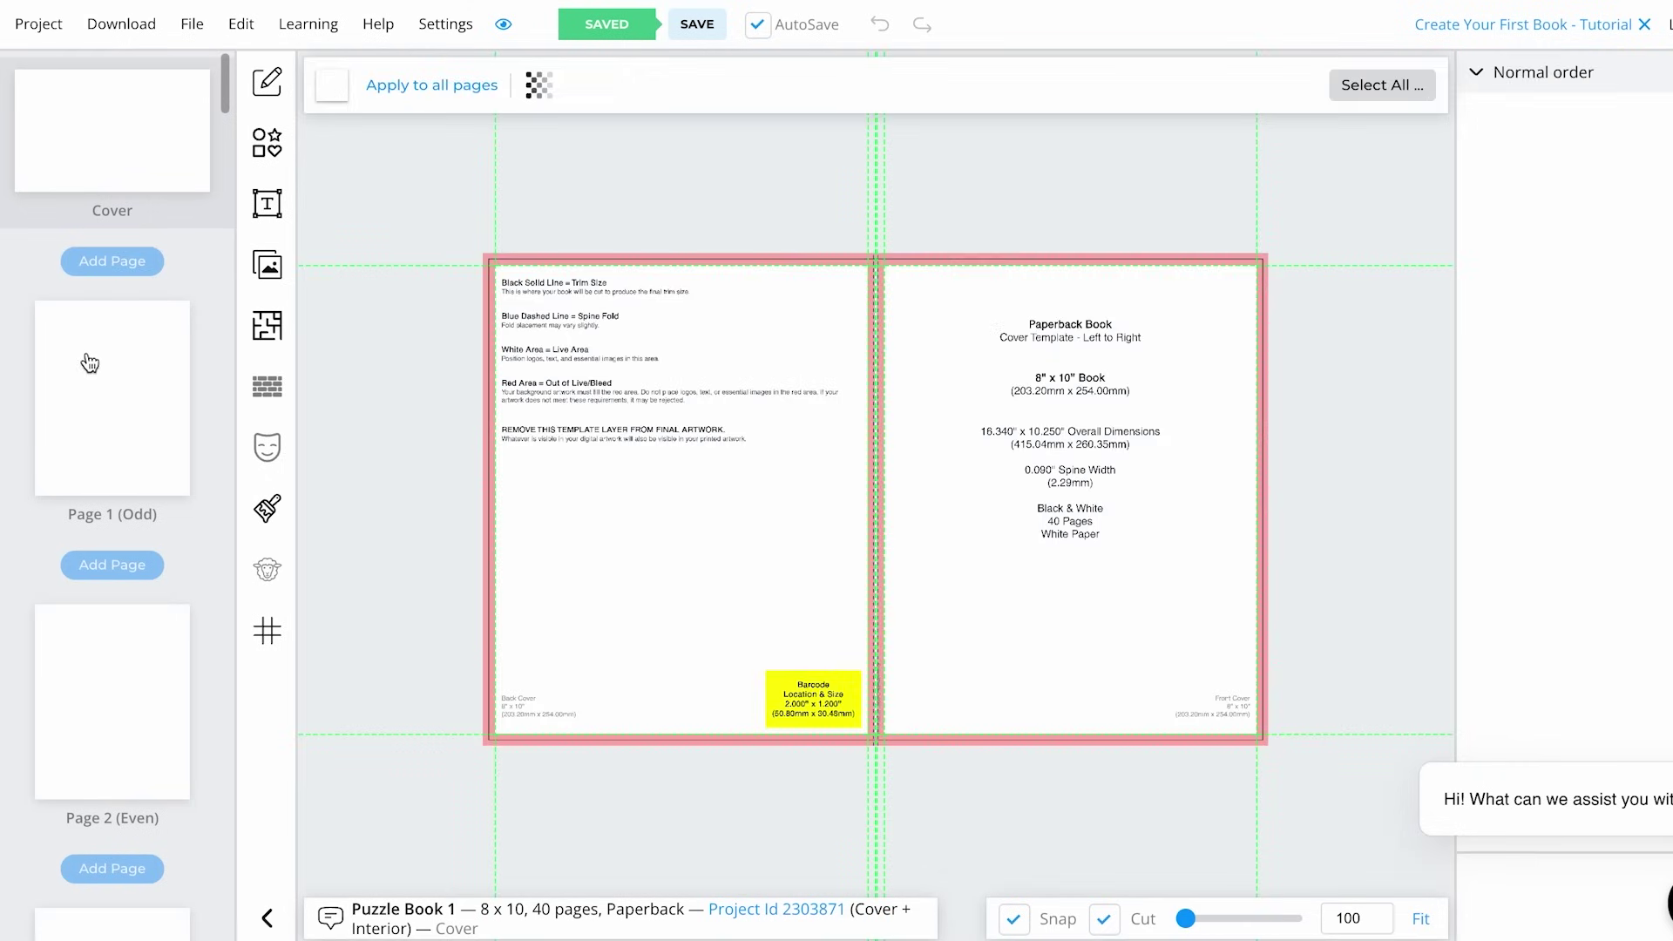
click(110, 429)
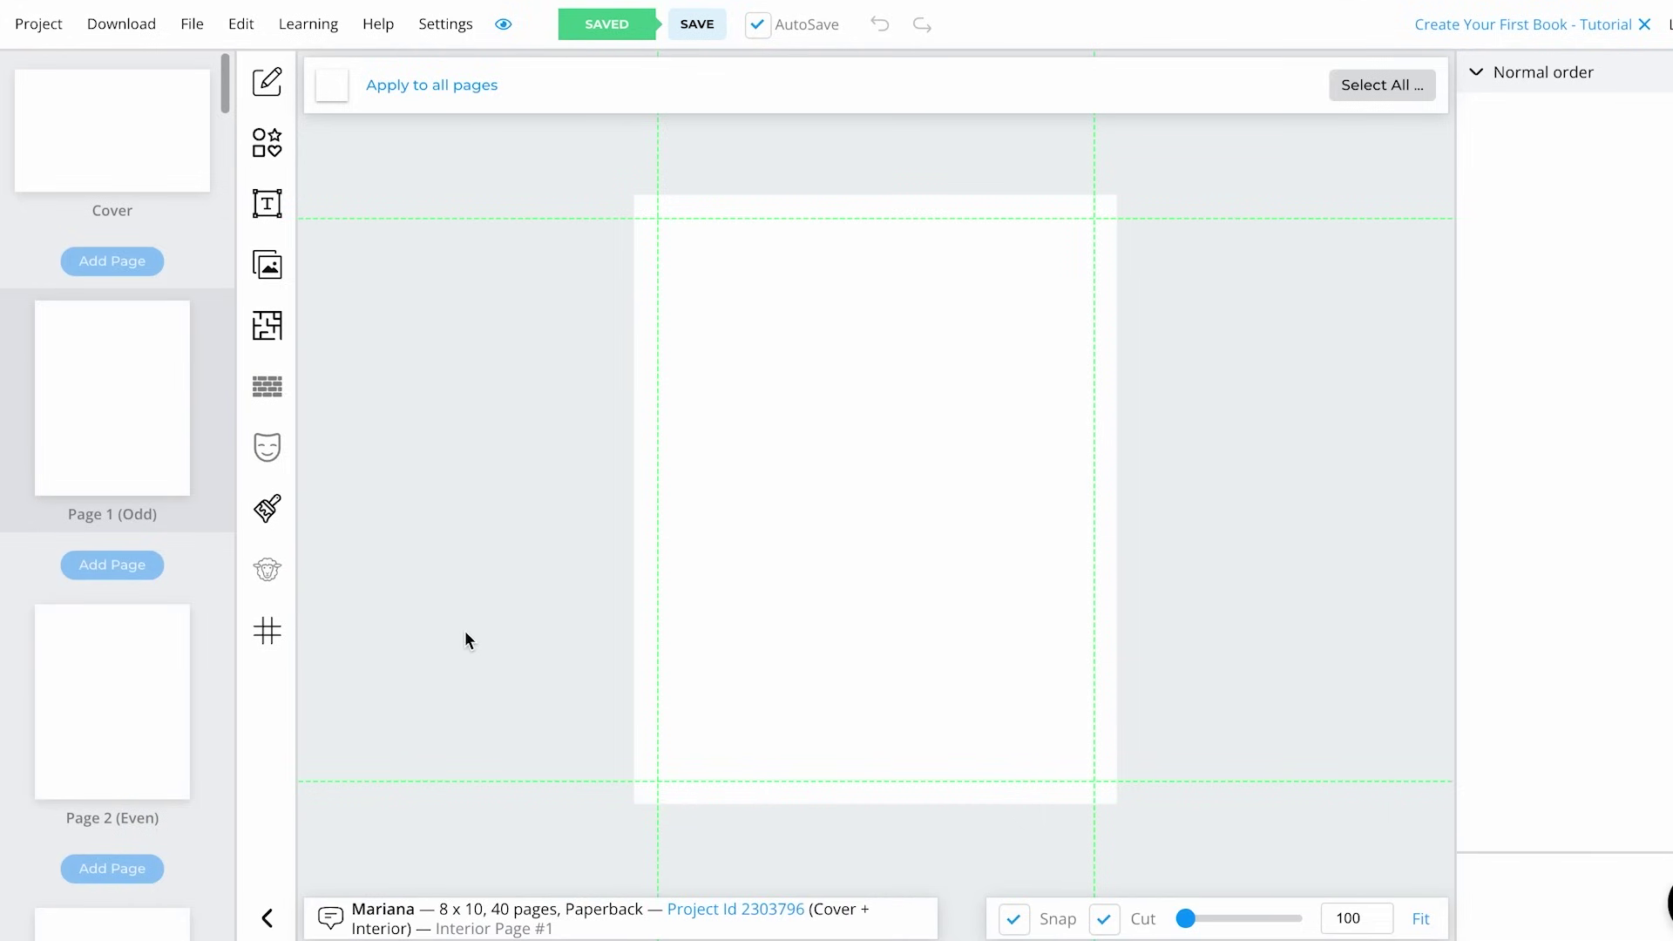
Choose the Words Search Standard template from the interior templates library
click(267, 326)
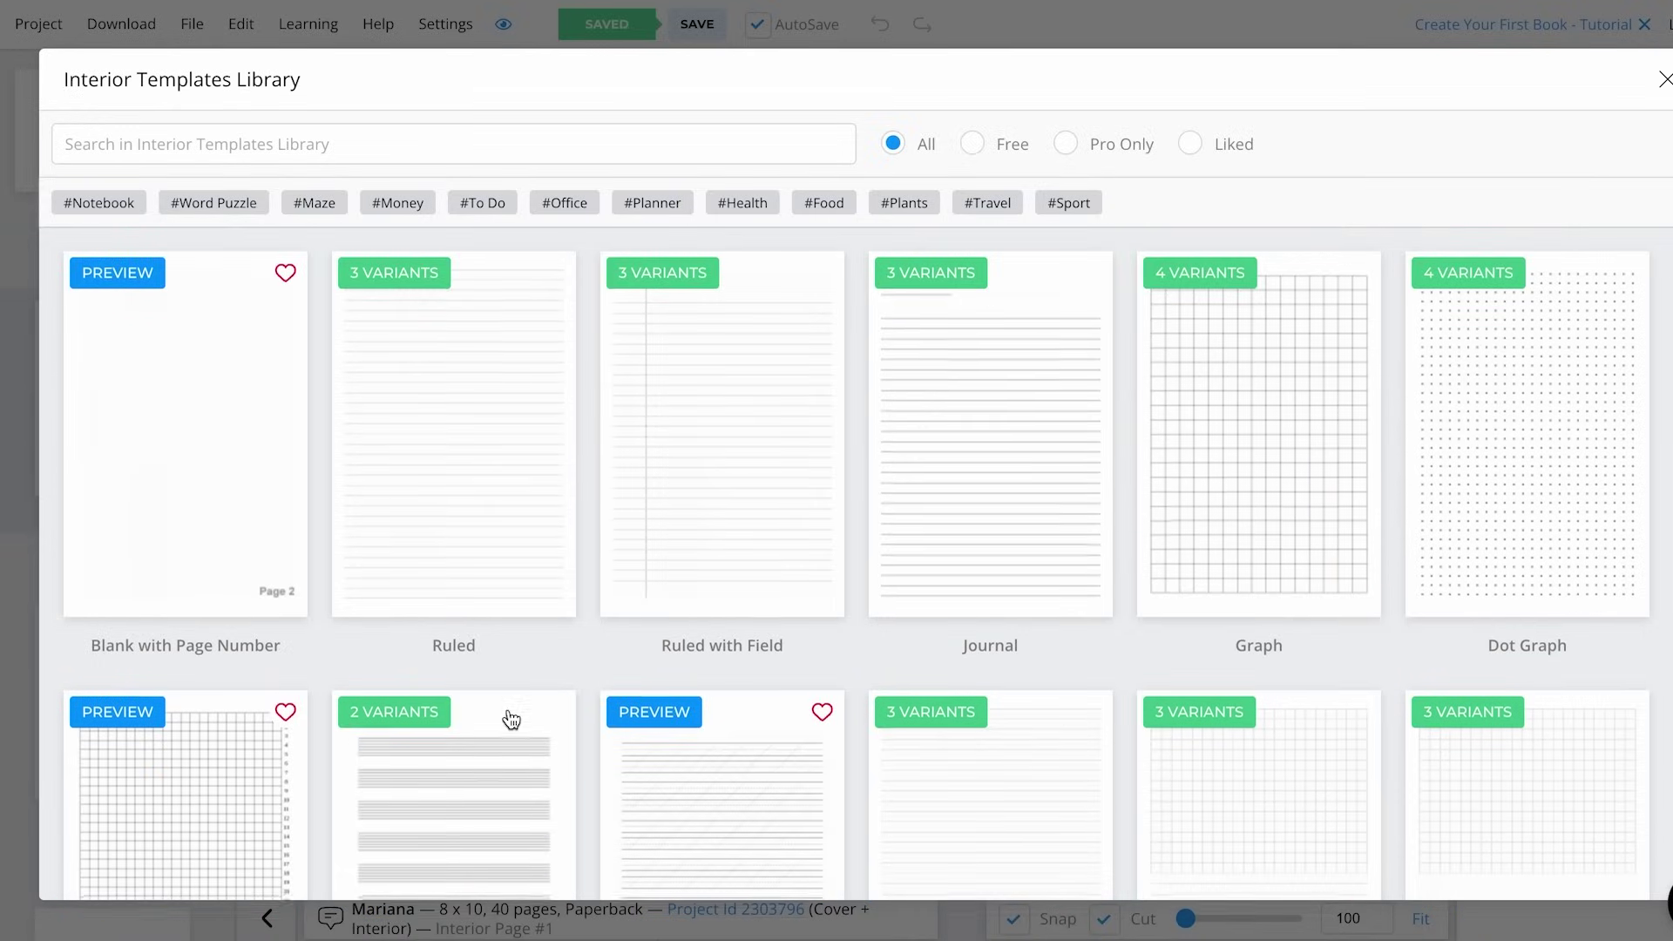
scroll(511, 720, down, 3)
scroll(1038, 676, up, 3)
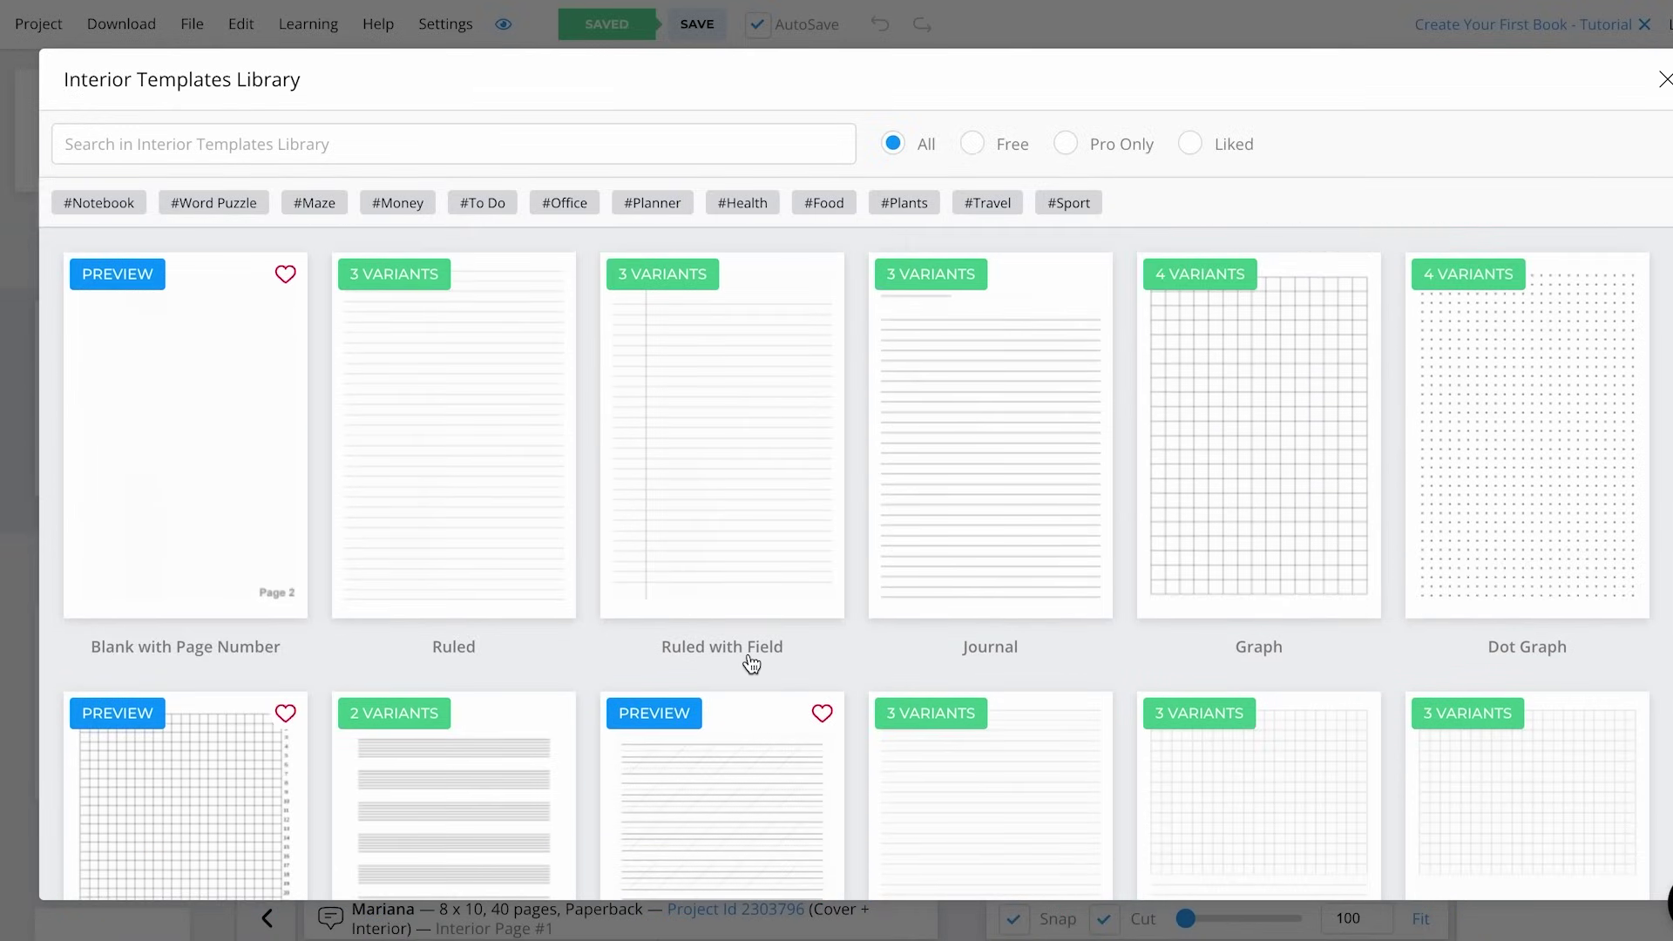
scroll(751, 665, down, 3)
scroll(751, 665, down, 5)
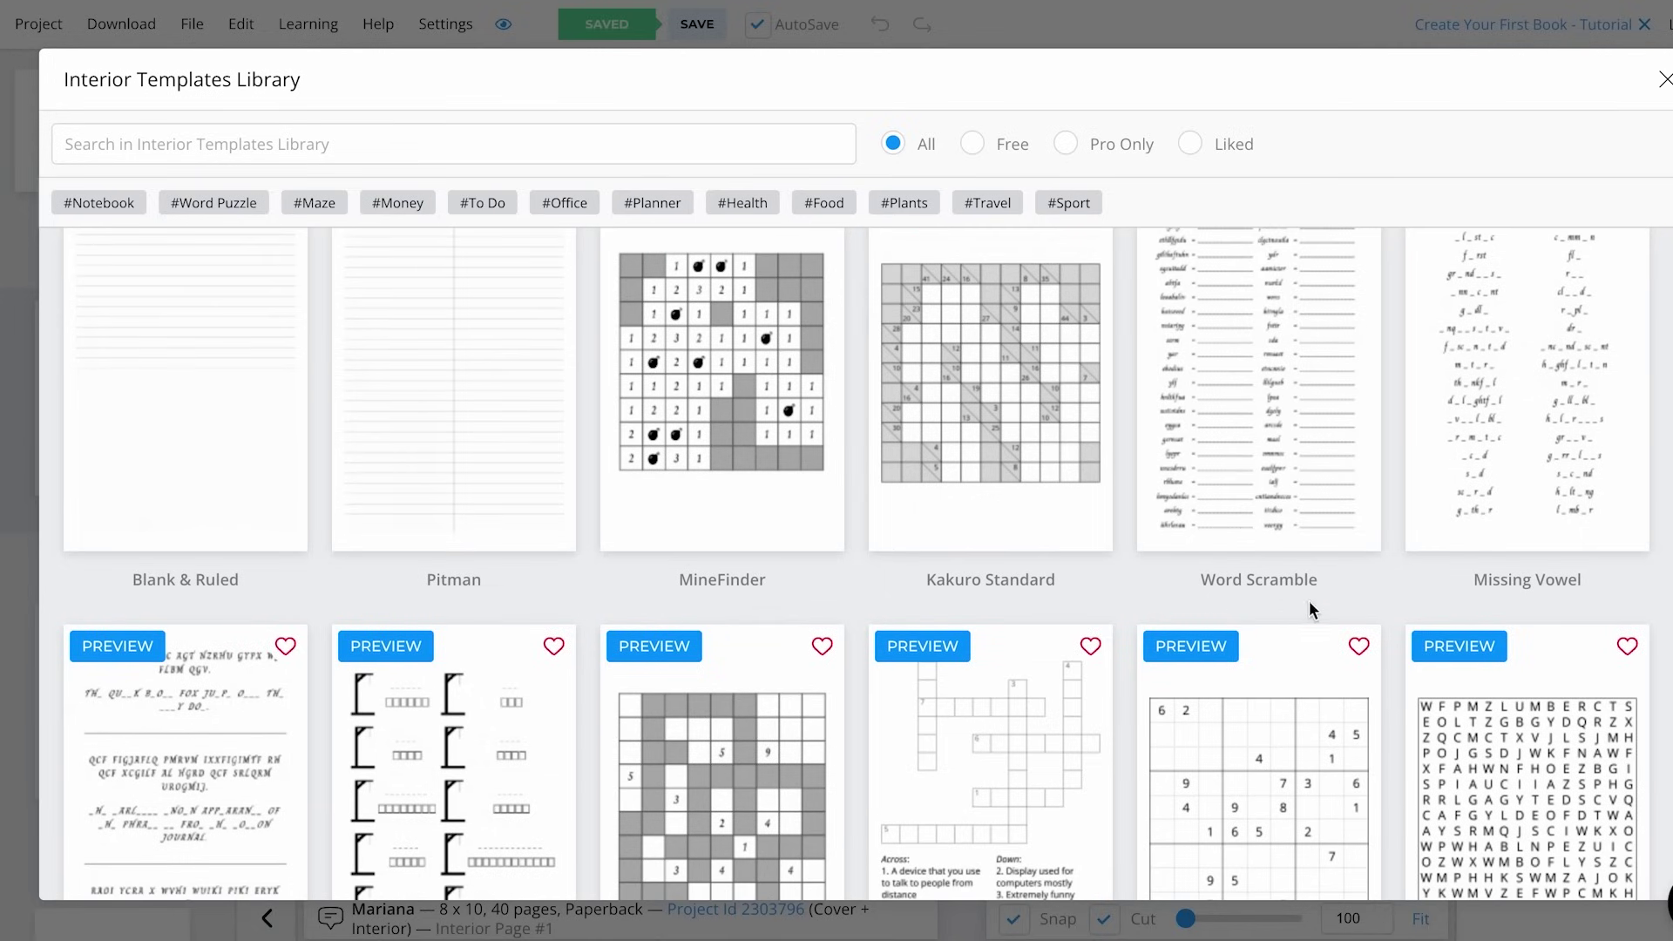
scroll(1220, 627, down, 3)
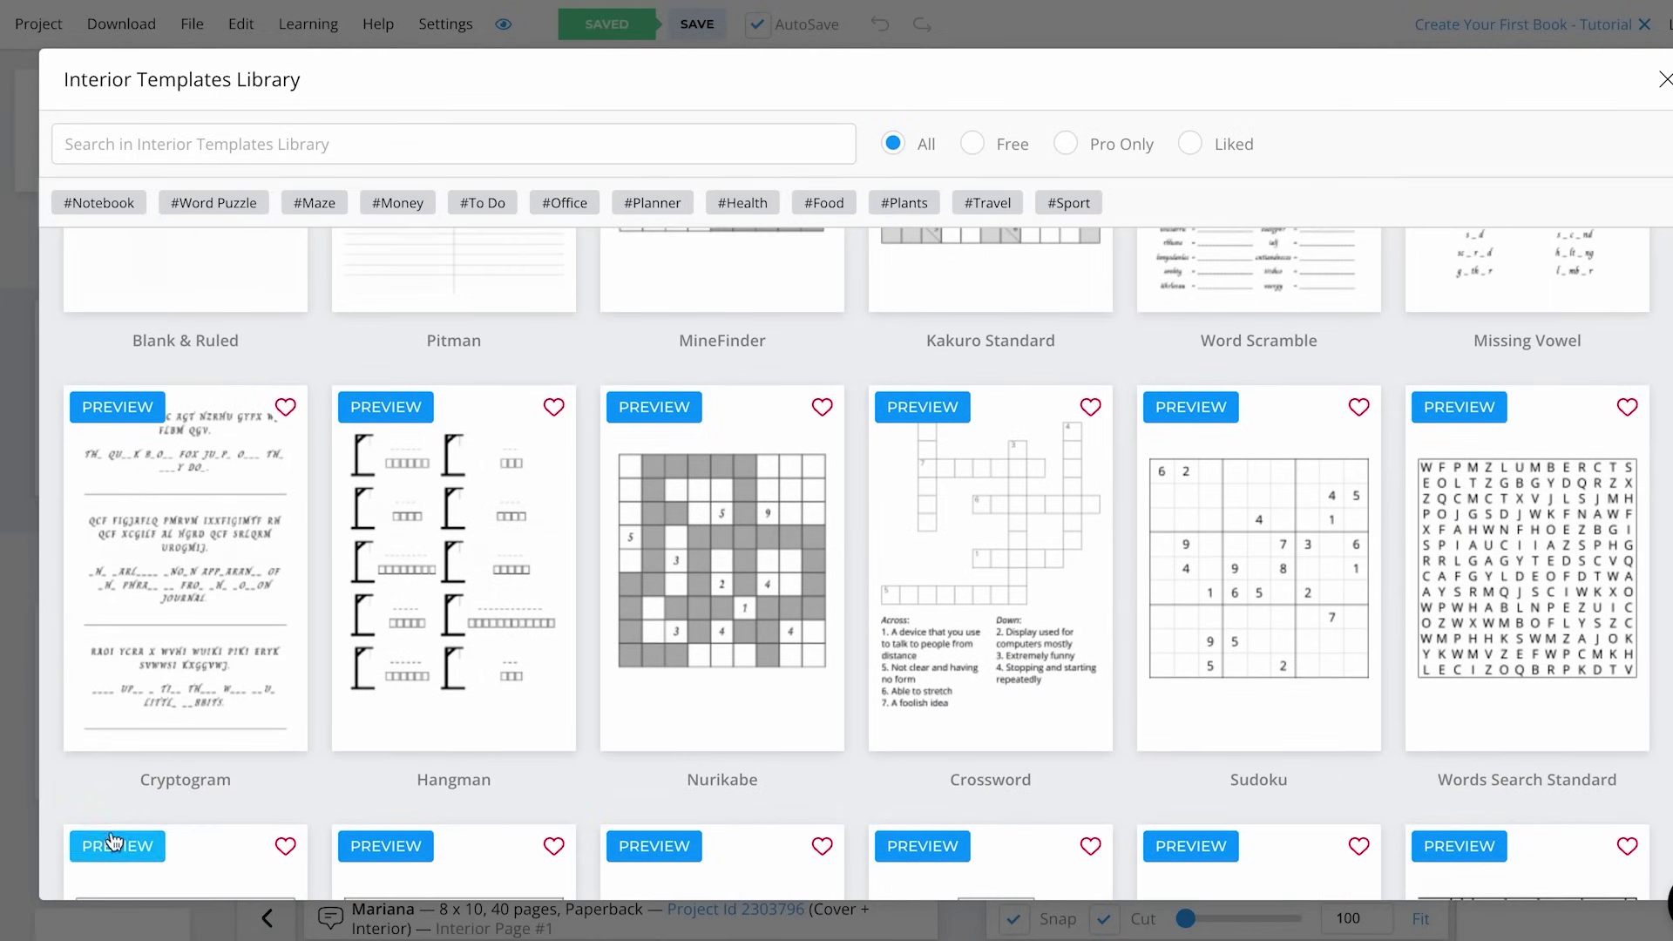
scroll(724, 605, down, 5)
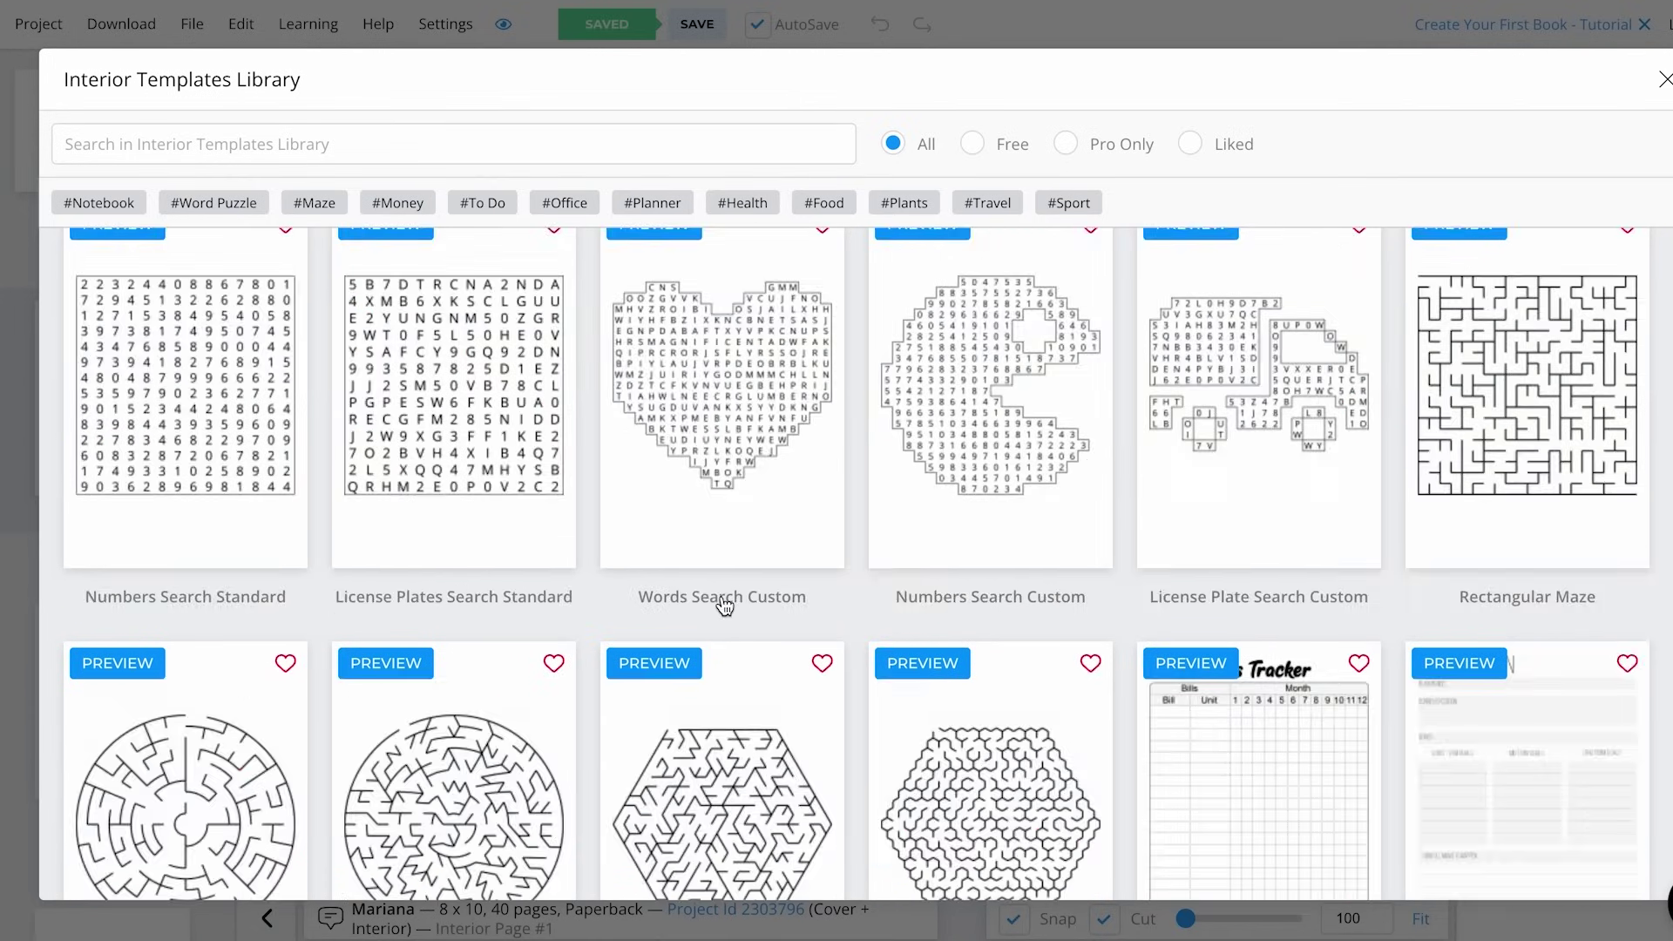
scroll(724, 606, up, 4)
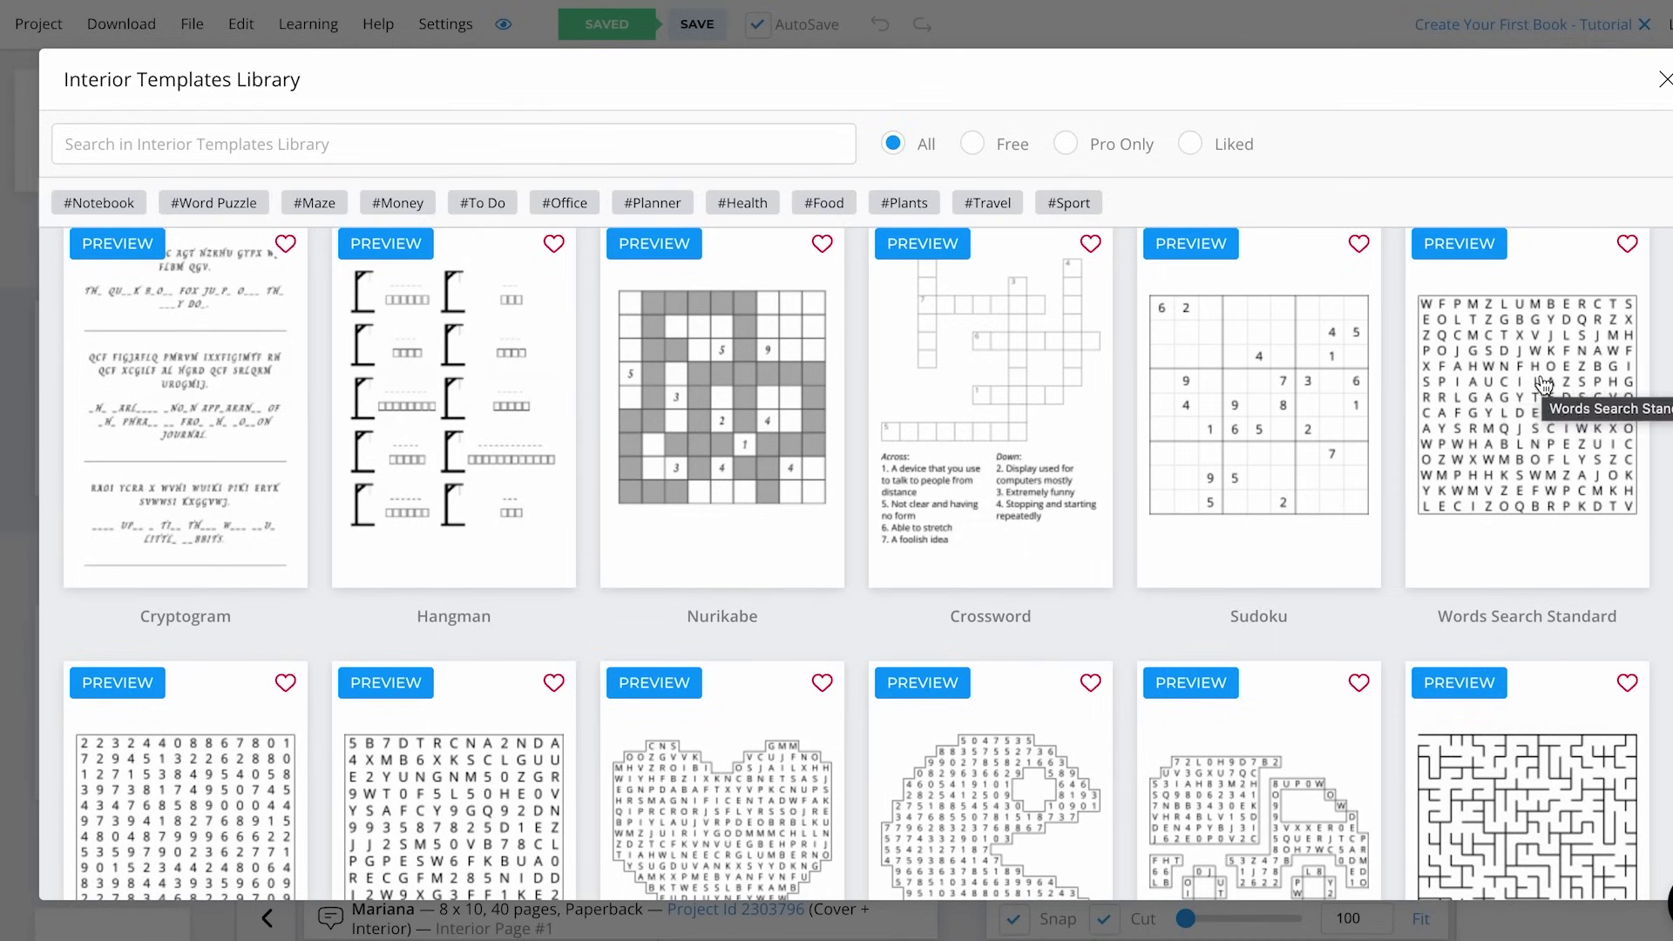
scroll(1481, 400, up, 1)
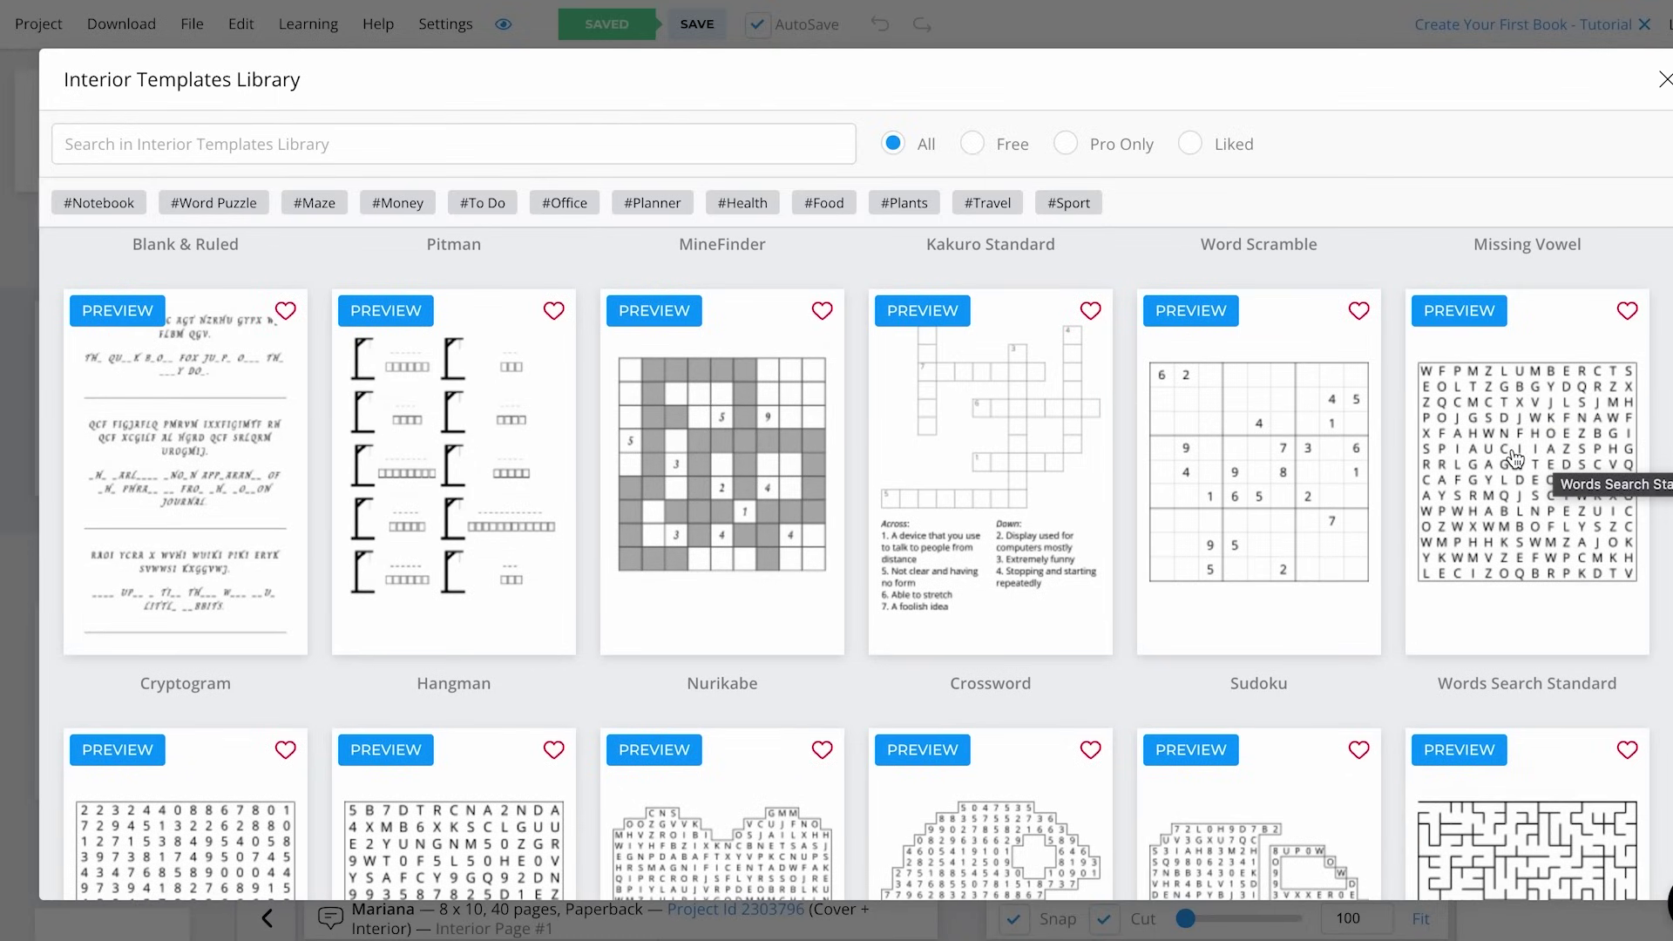
click(1493, 505)
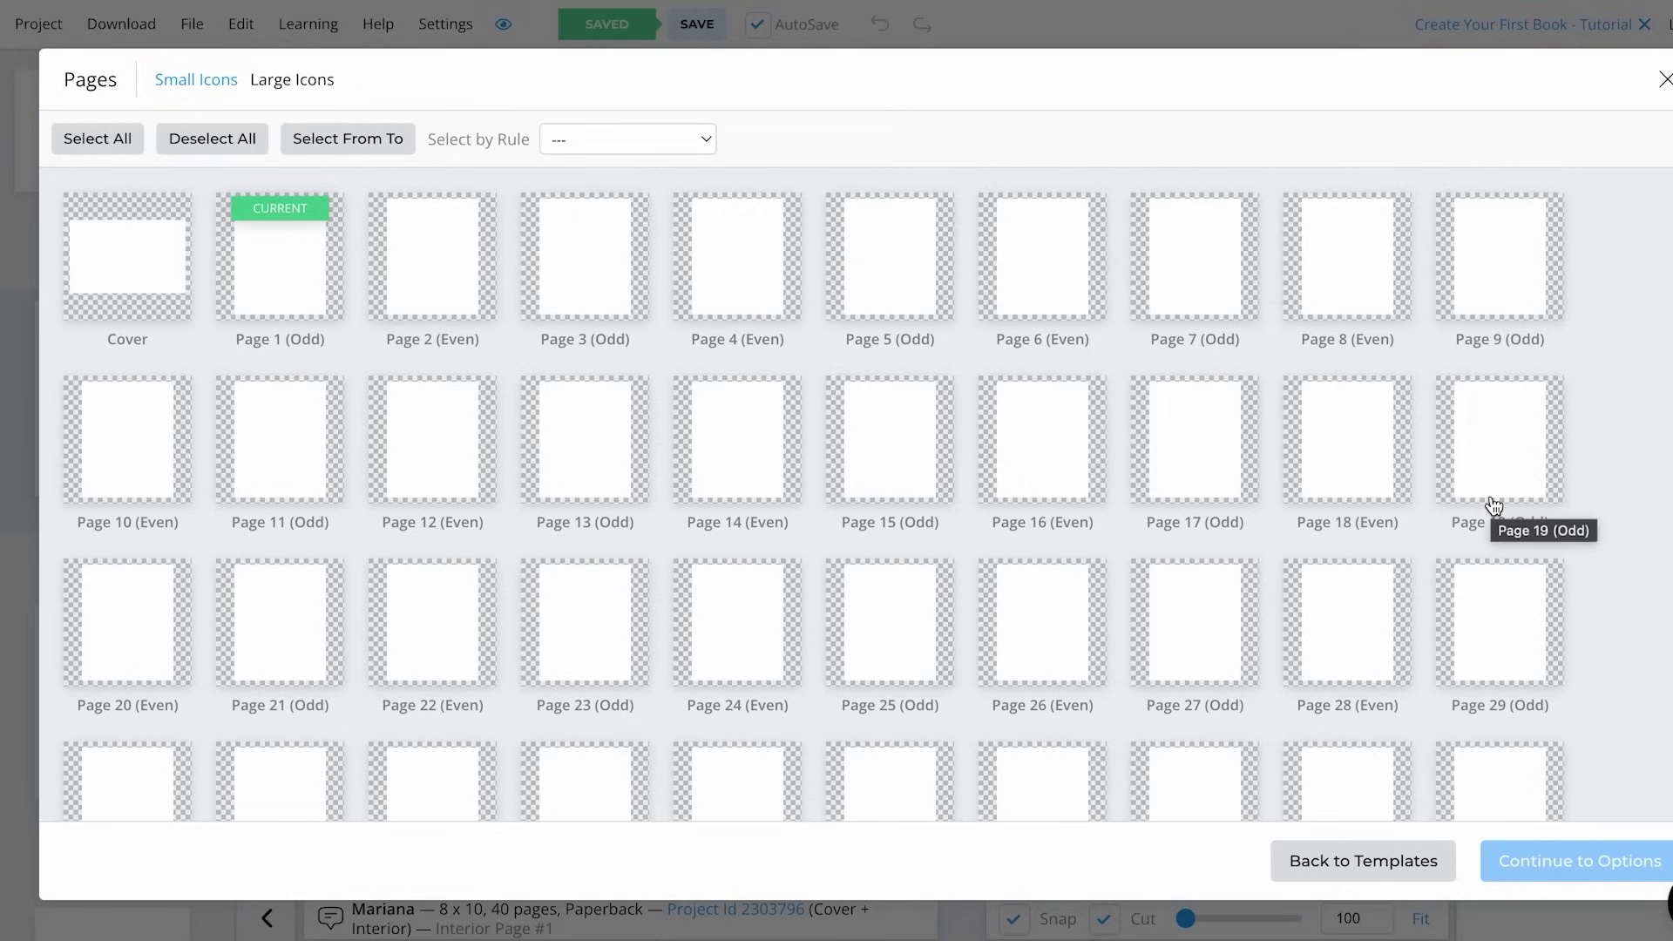
Select only Page 1 as the target for the word search template and continue to the template options
click(279, 271)
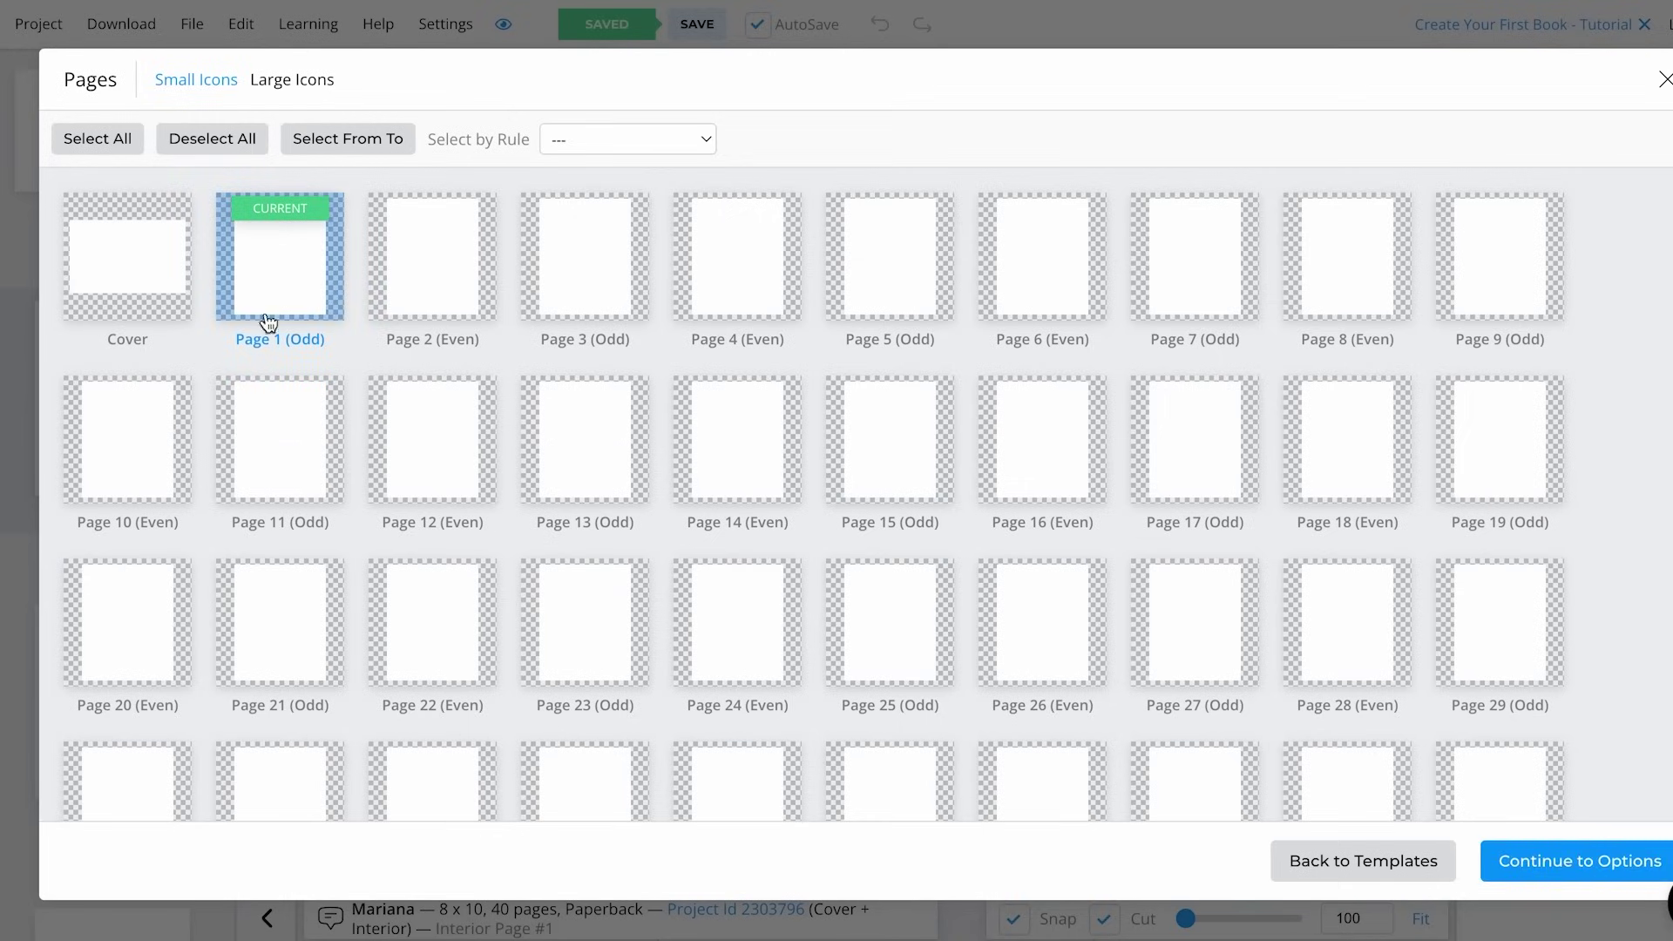
click(285, 342)
click(274, 267)
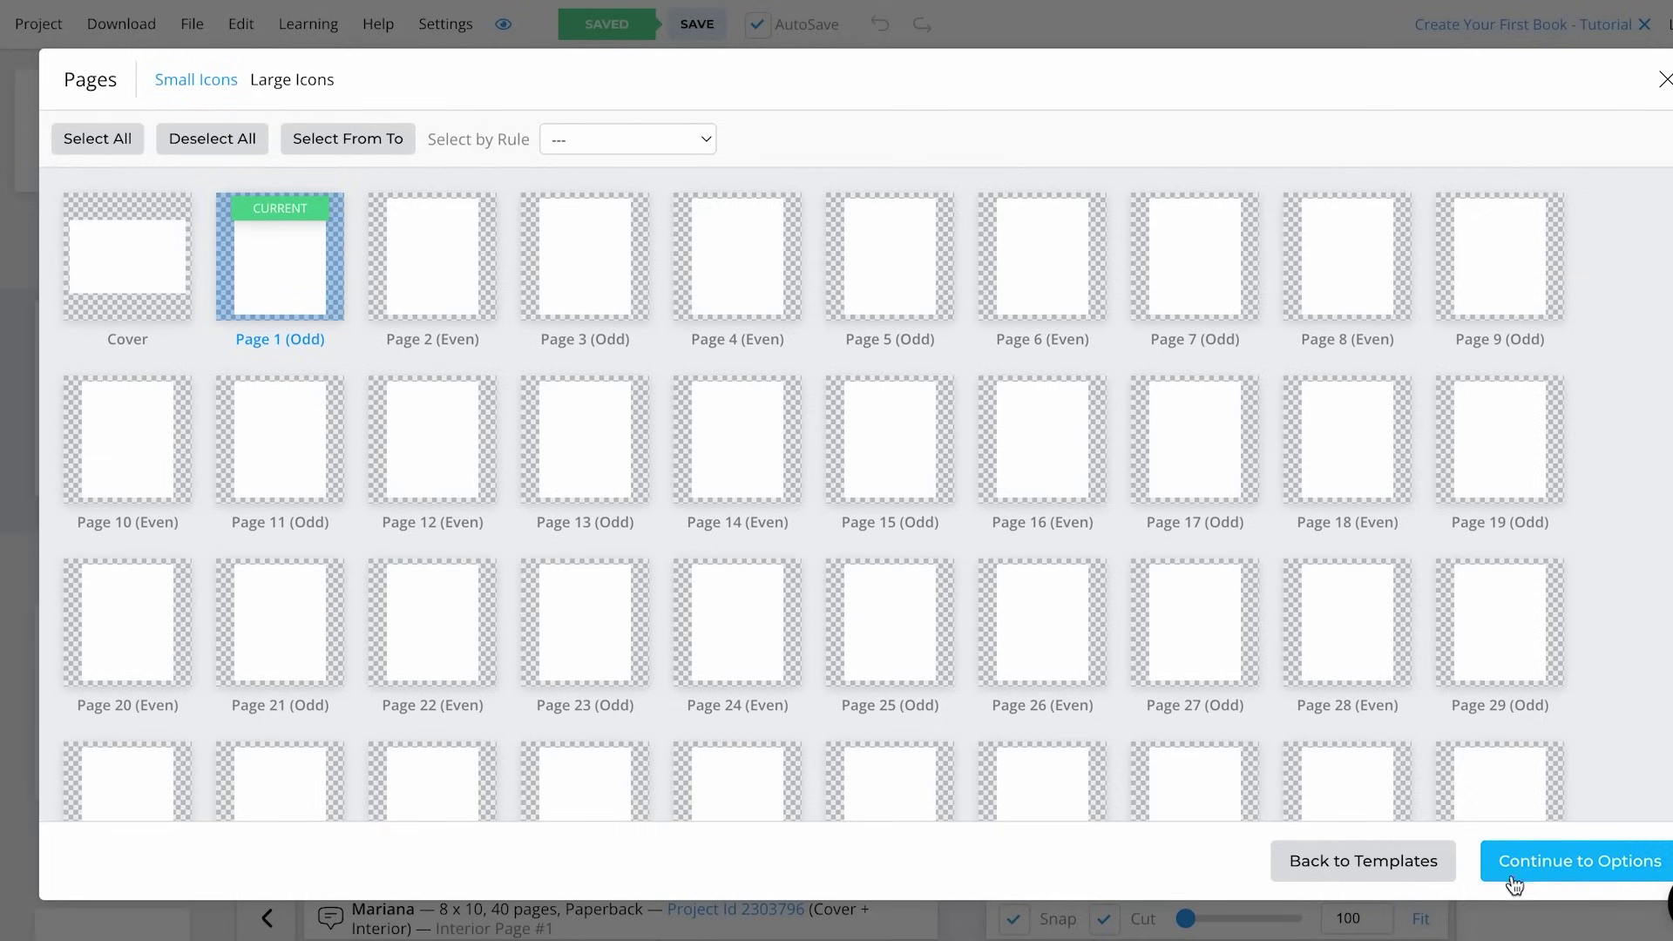
click(1559, 866)
Set the word search to 15 words per puzzle and allow diagonal words
scroll(851, 676, down, 1)
scroll(849, 678, up, 1)
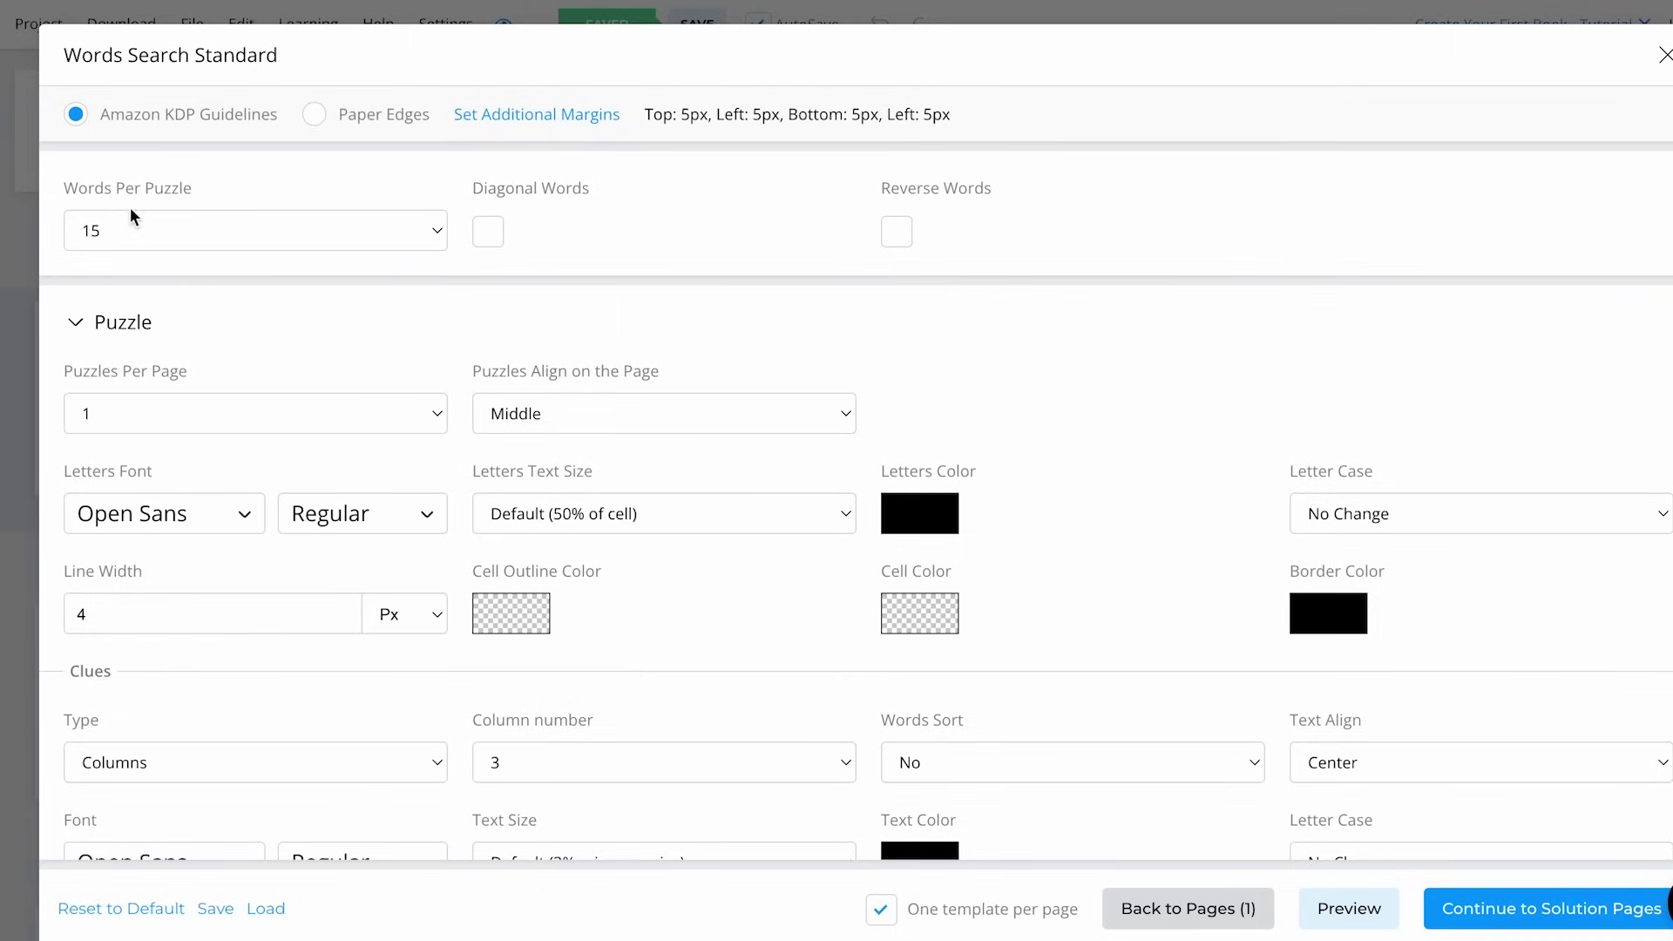
key(Tab)
click(315, 246)
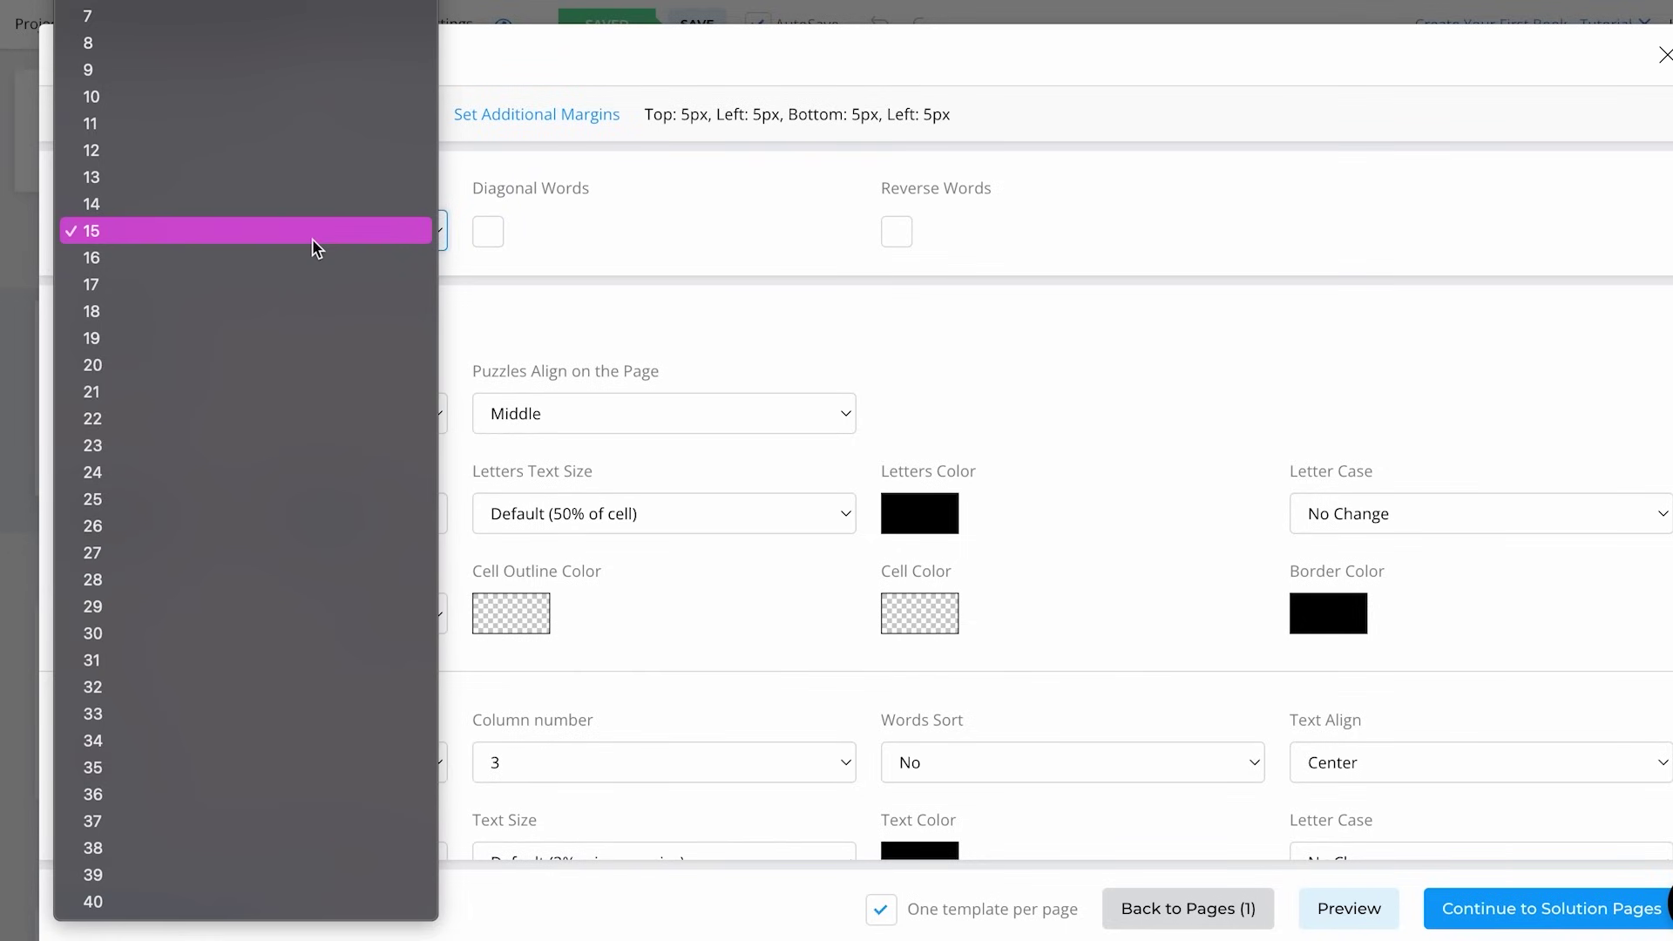
click(313, 242)
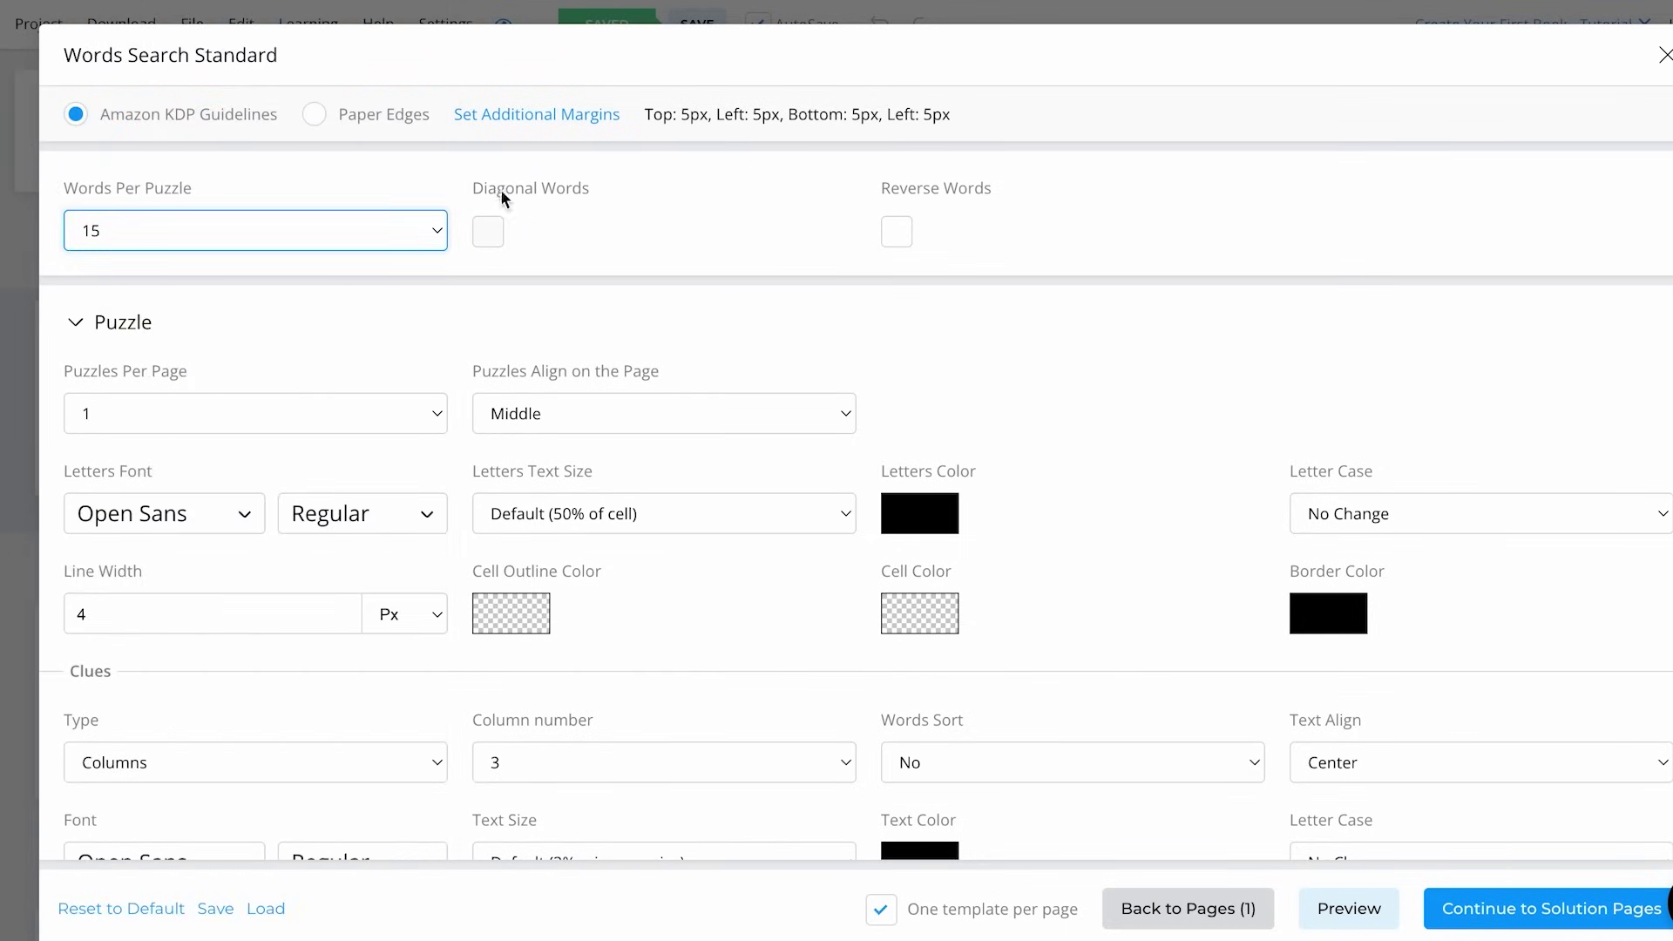
click(491, 236)
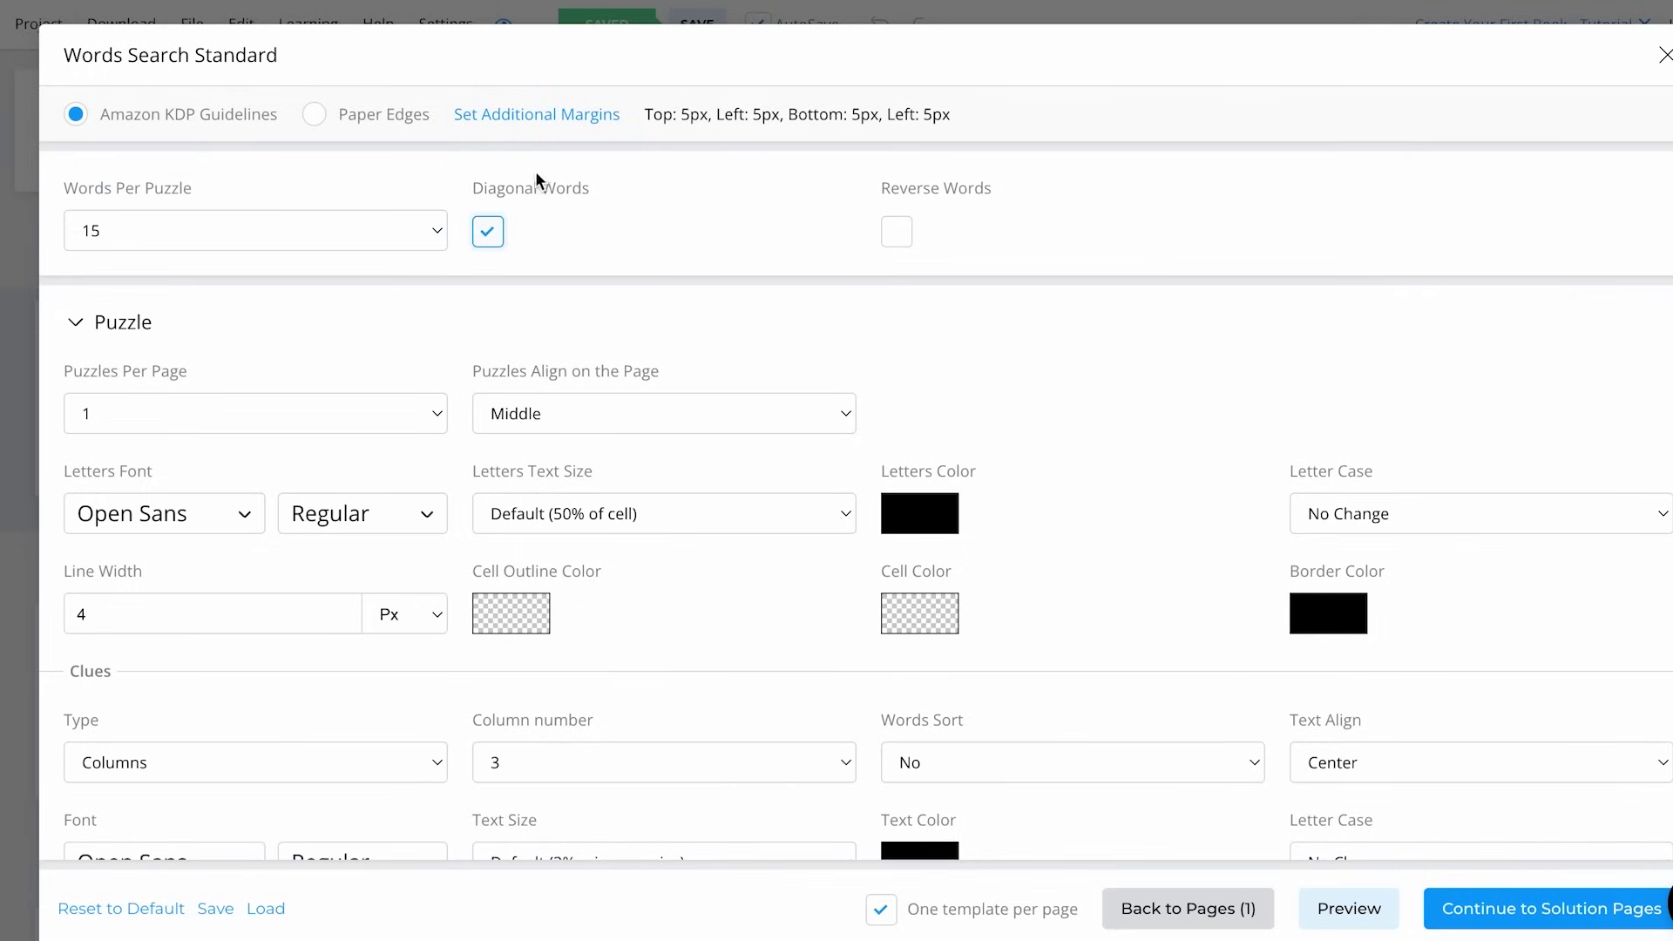
click(107, 186)
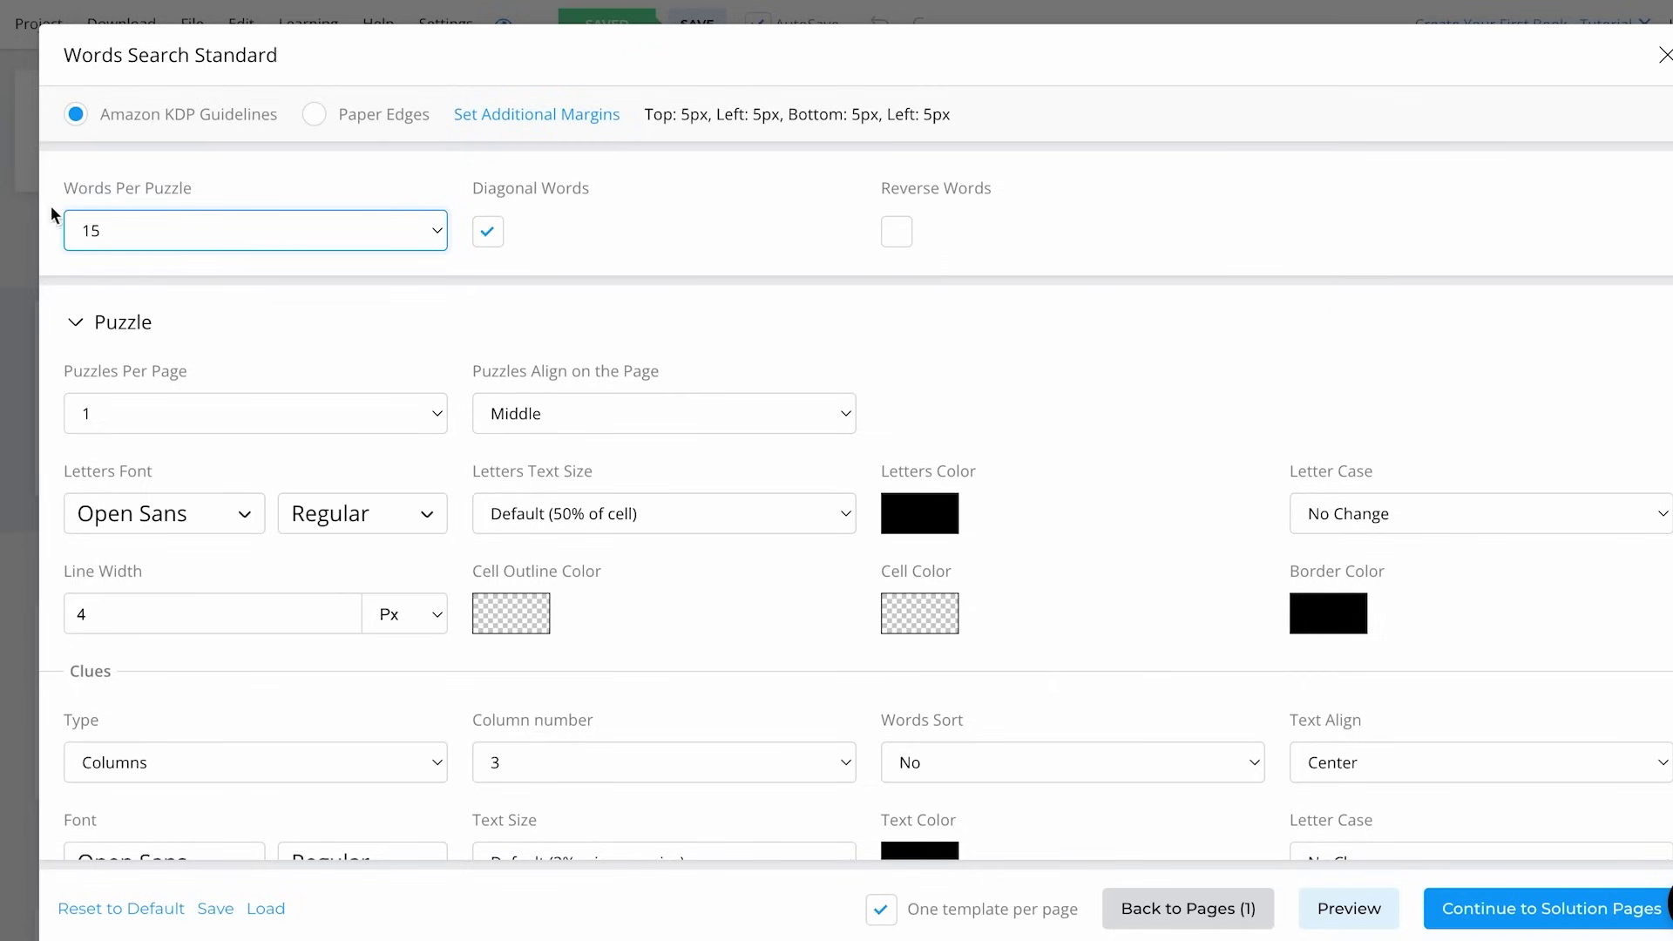
Look through the choices for the number of puzzles per page and leave it at 1
scroll(314, 343, down, 1)
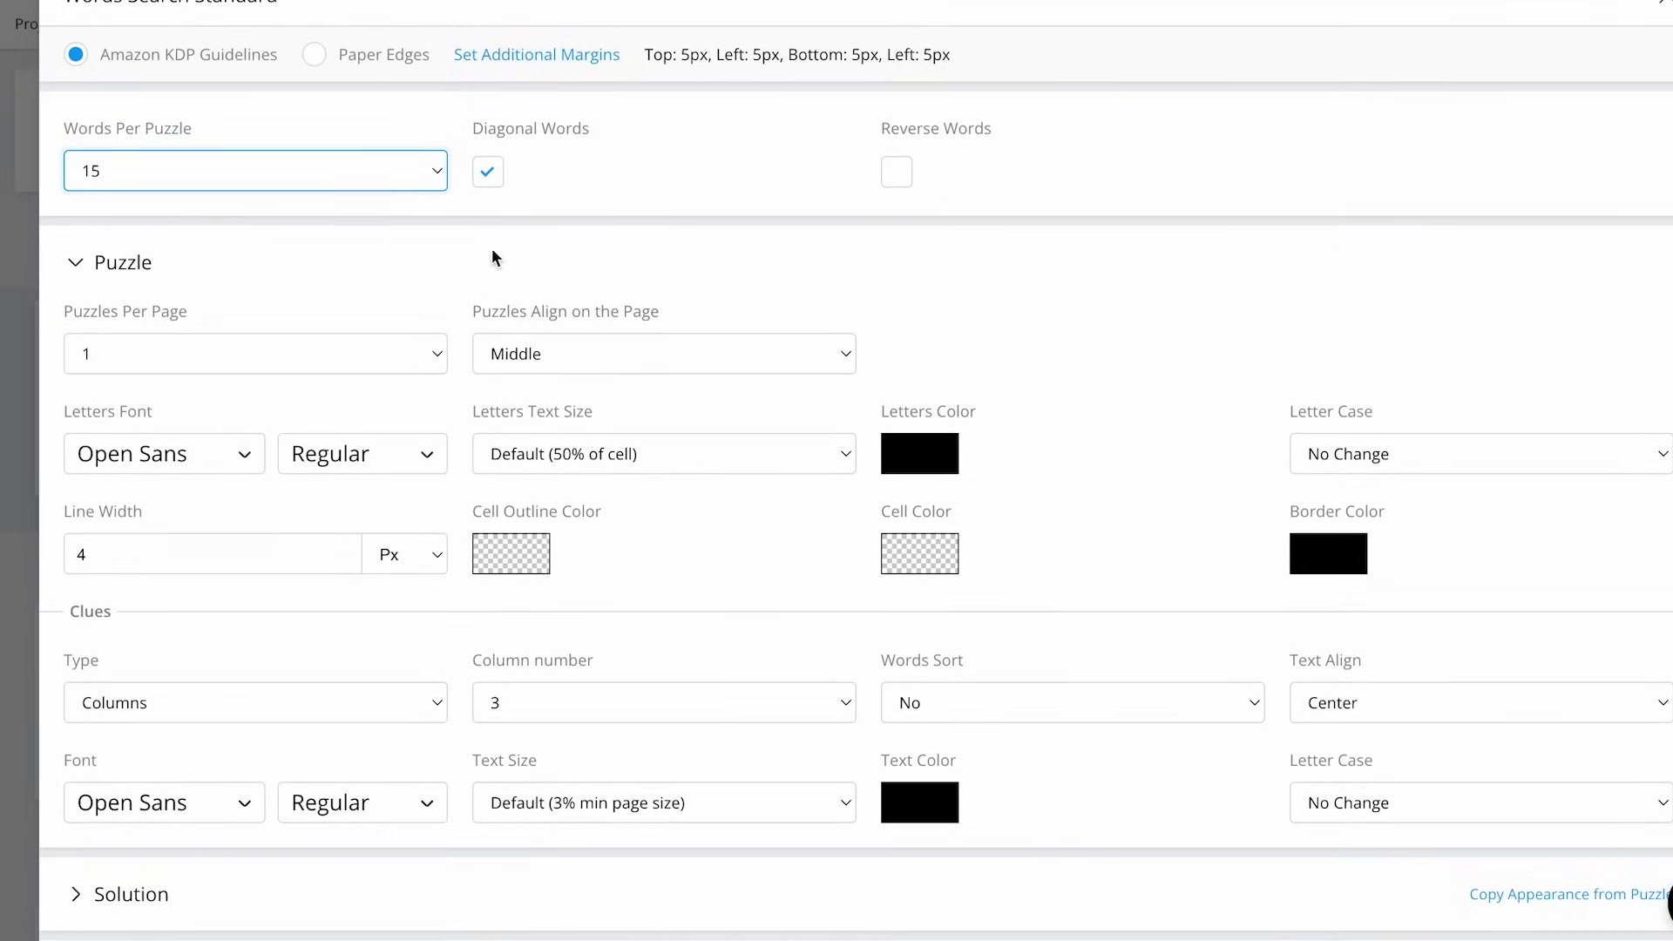
scroll(383, 318, down, 1)
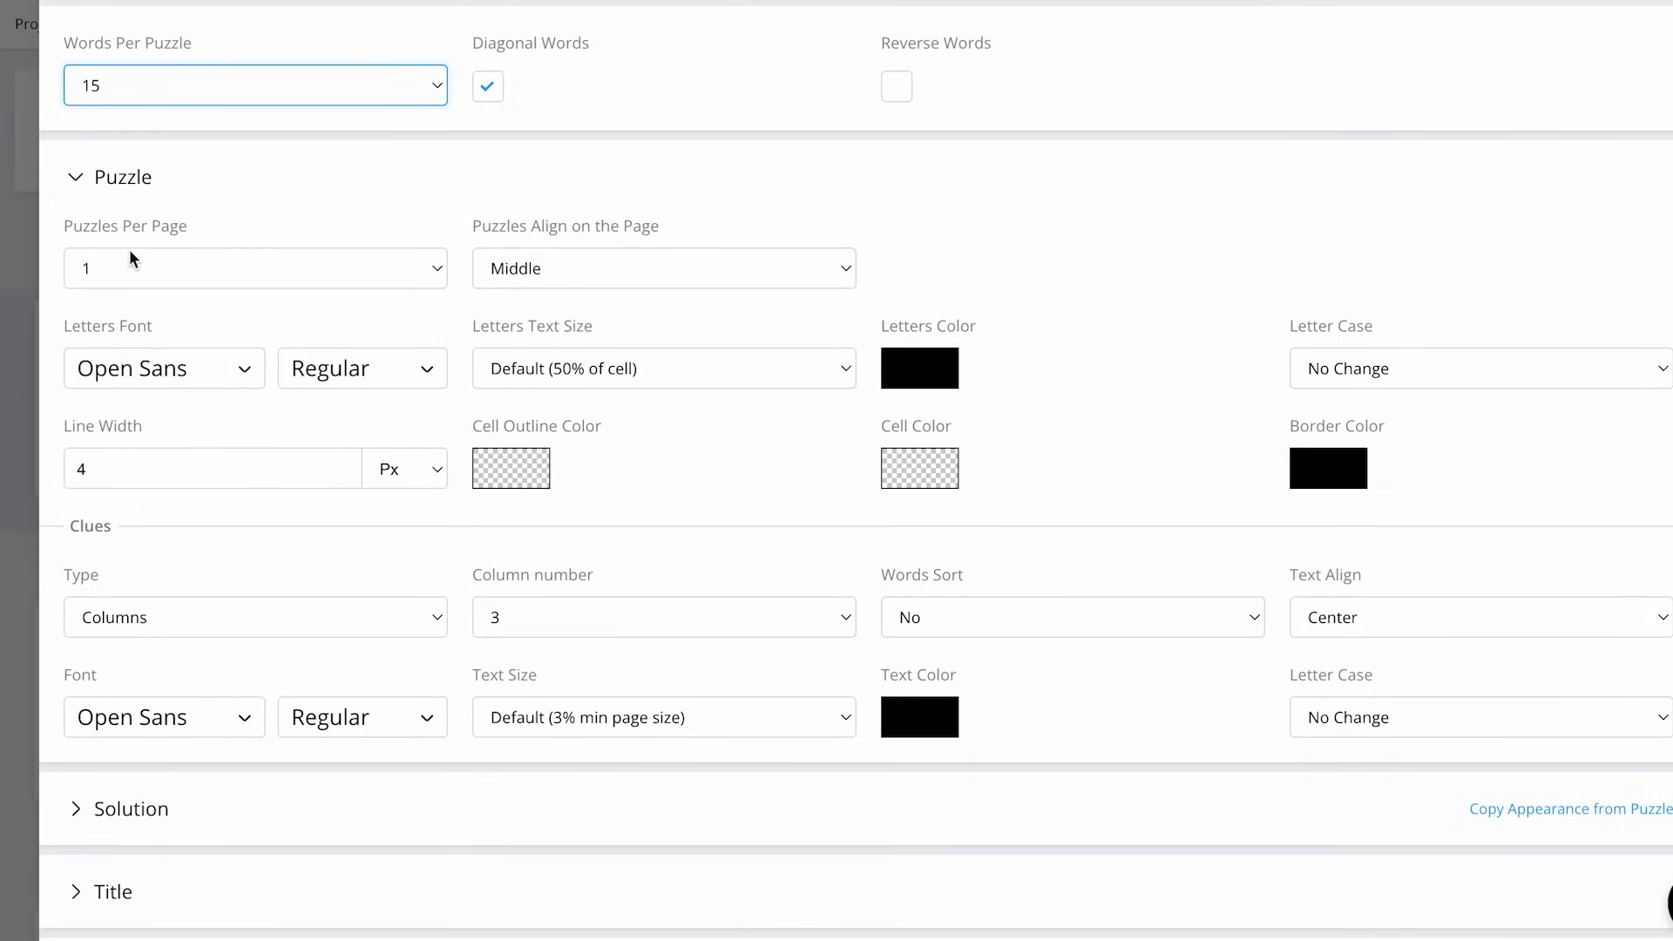
click(373, 273)
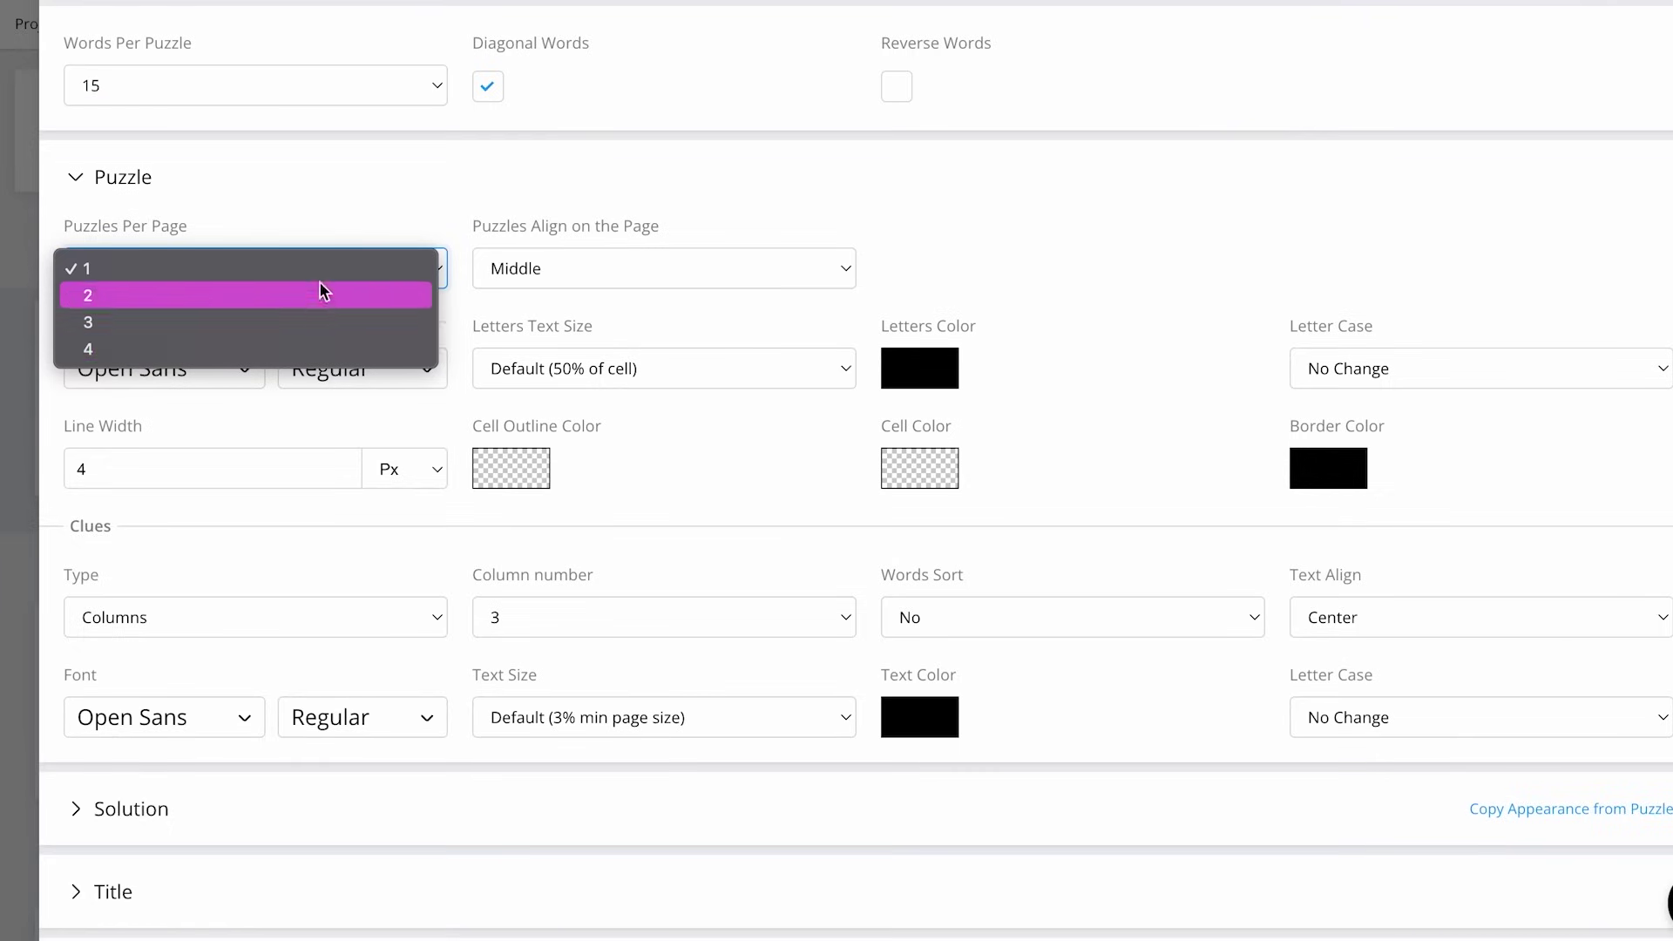
click(406, 173)
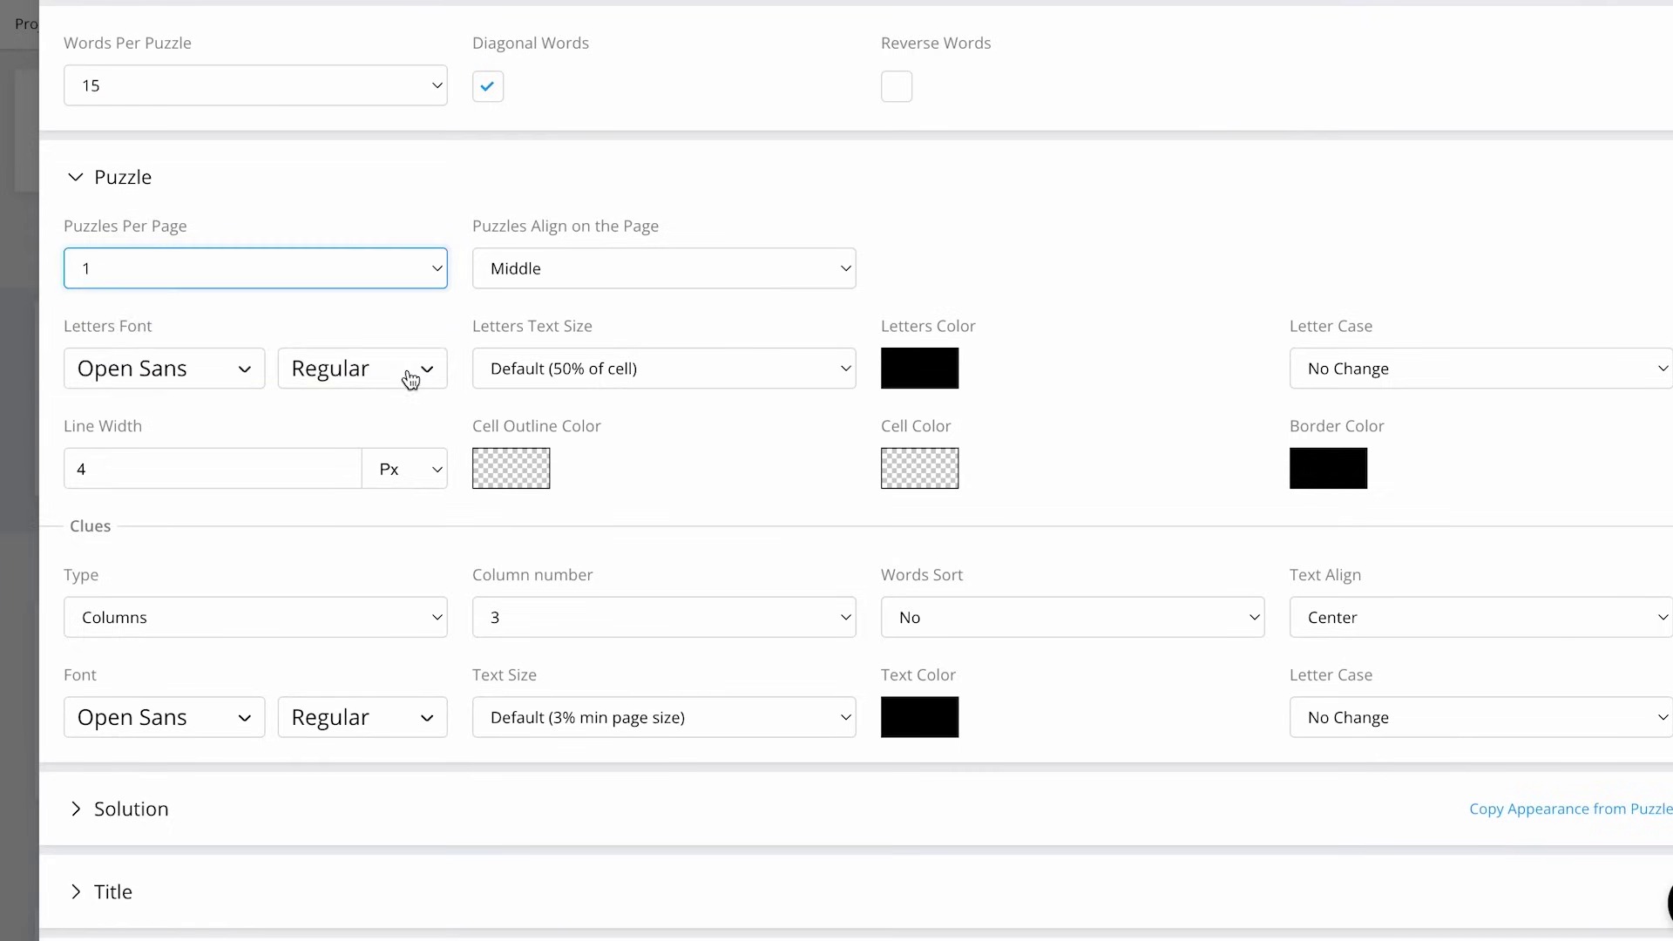
Set the font of the puzzle letters to Adamina from the free fonts
scroll(406, 375, down, 1)
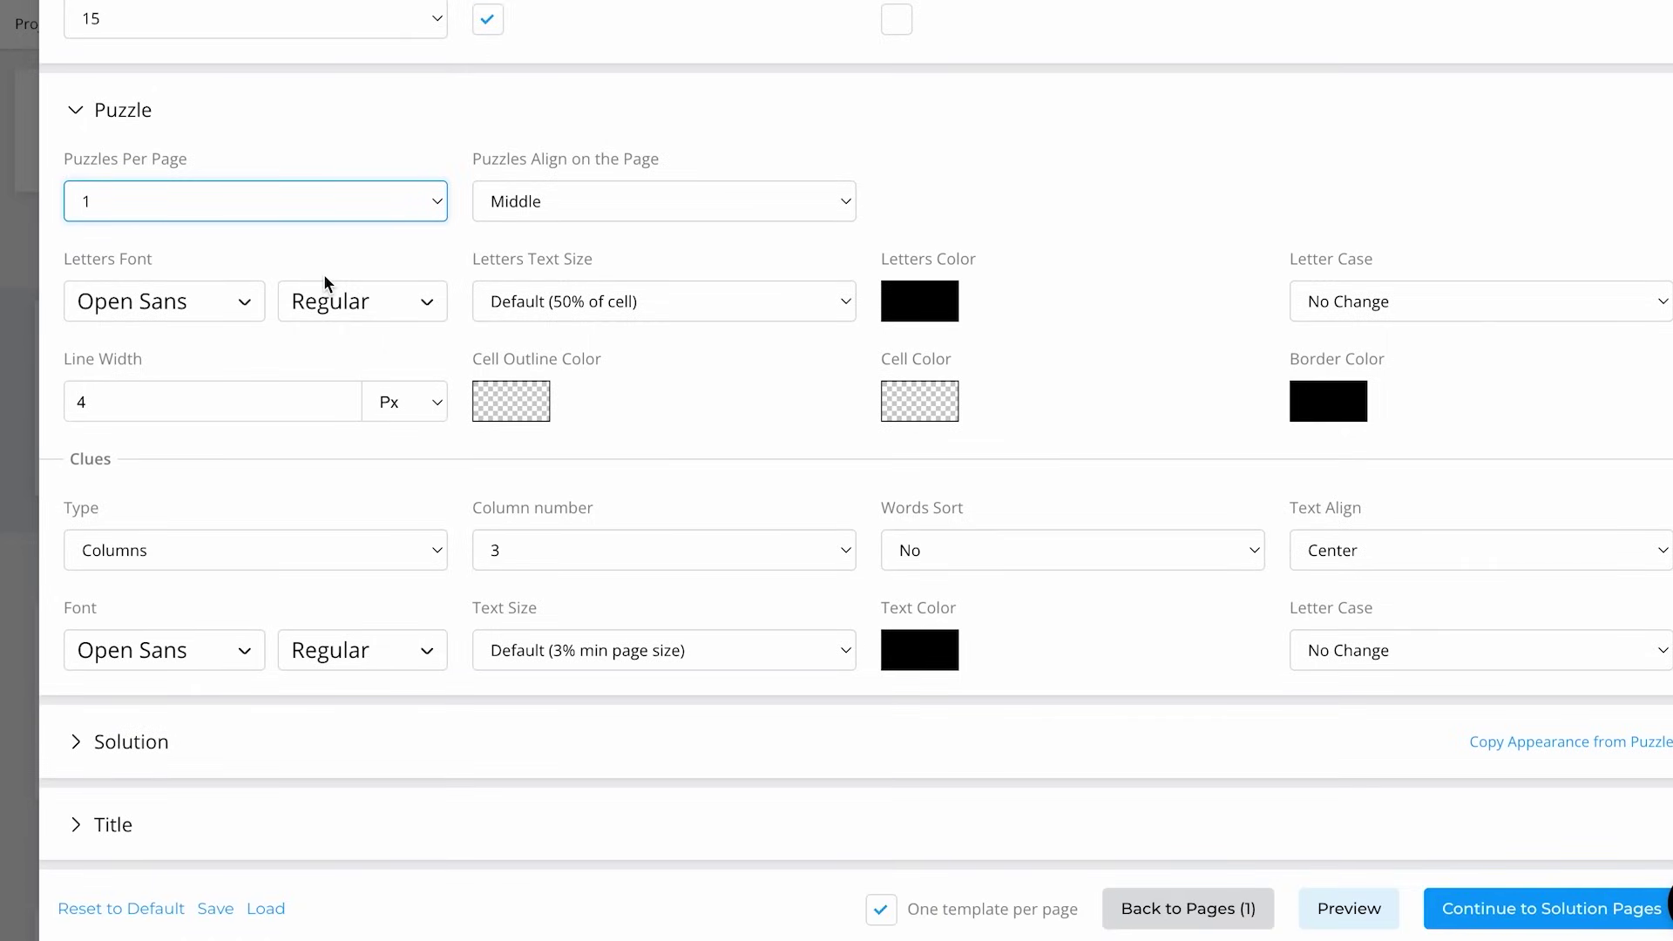
scroll(458, 479, down, 1)
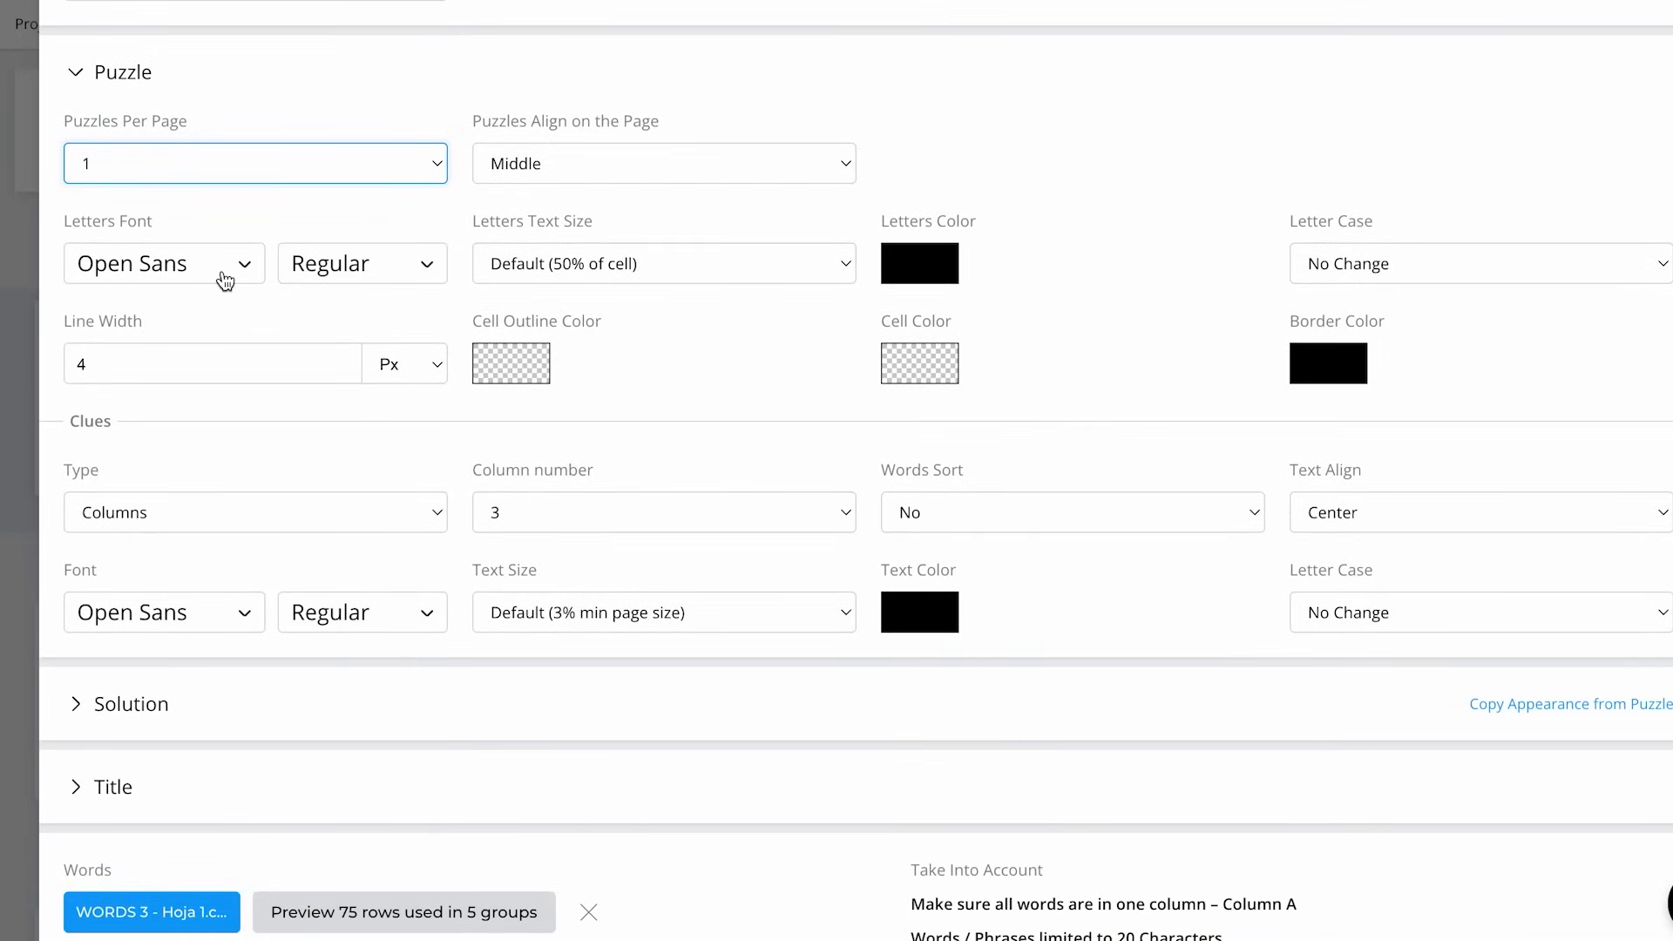
click(224, 279)
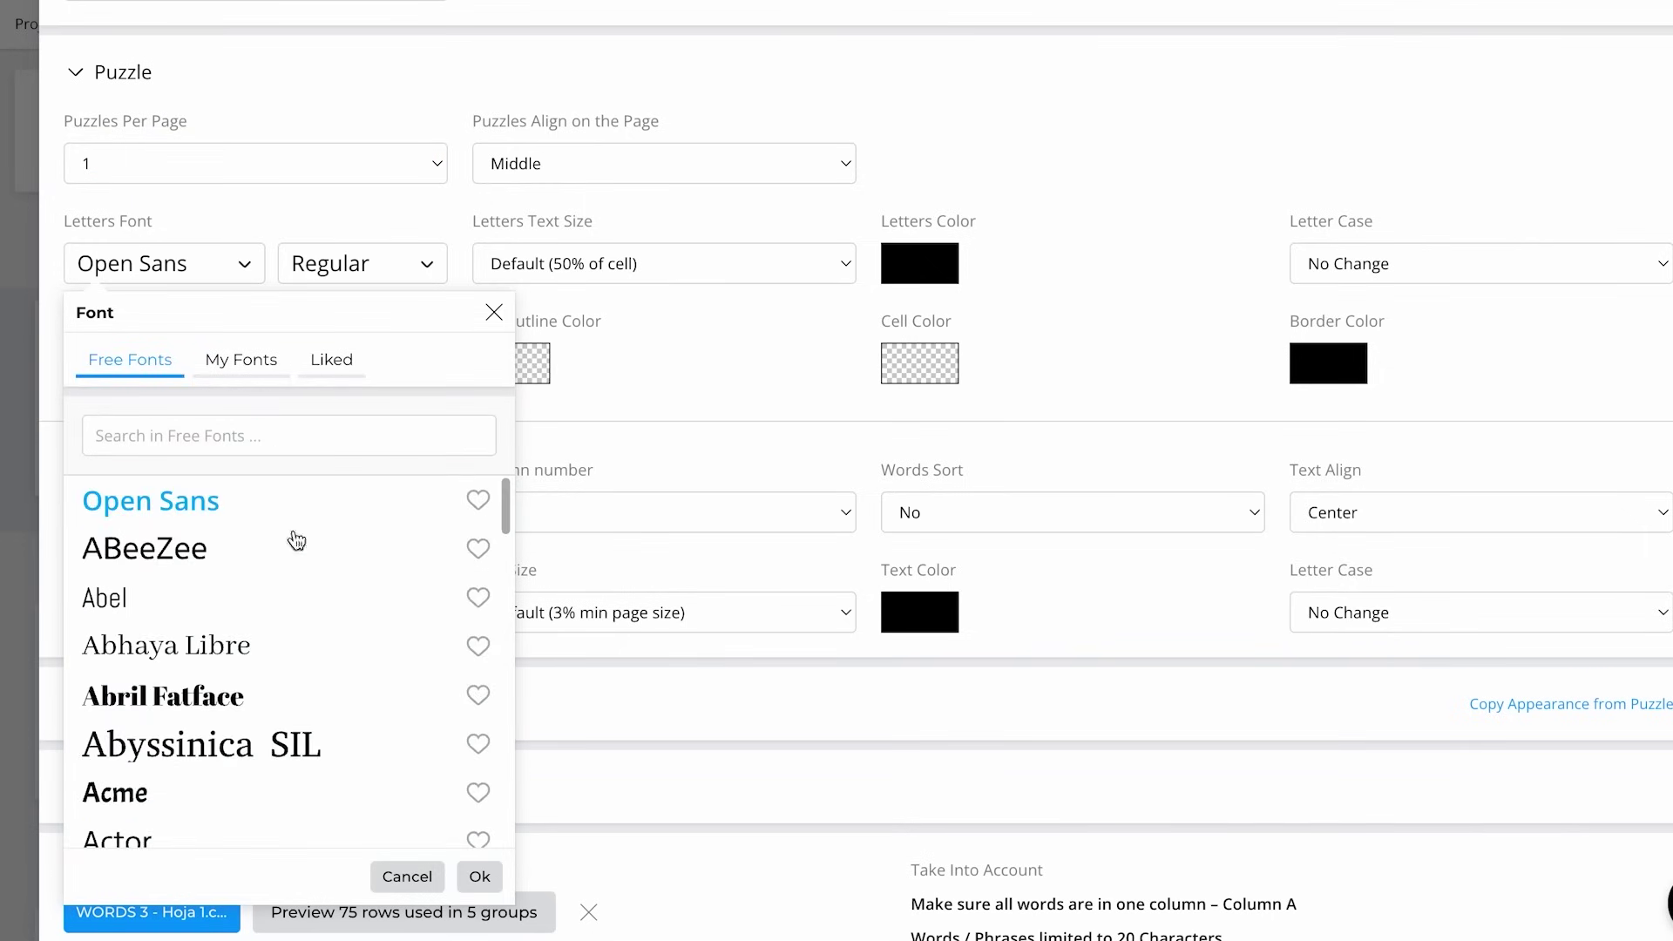
scroll(353, 680, down, 15)
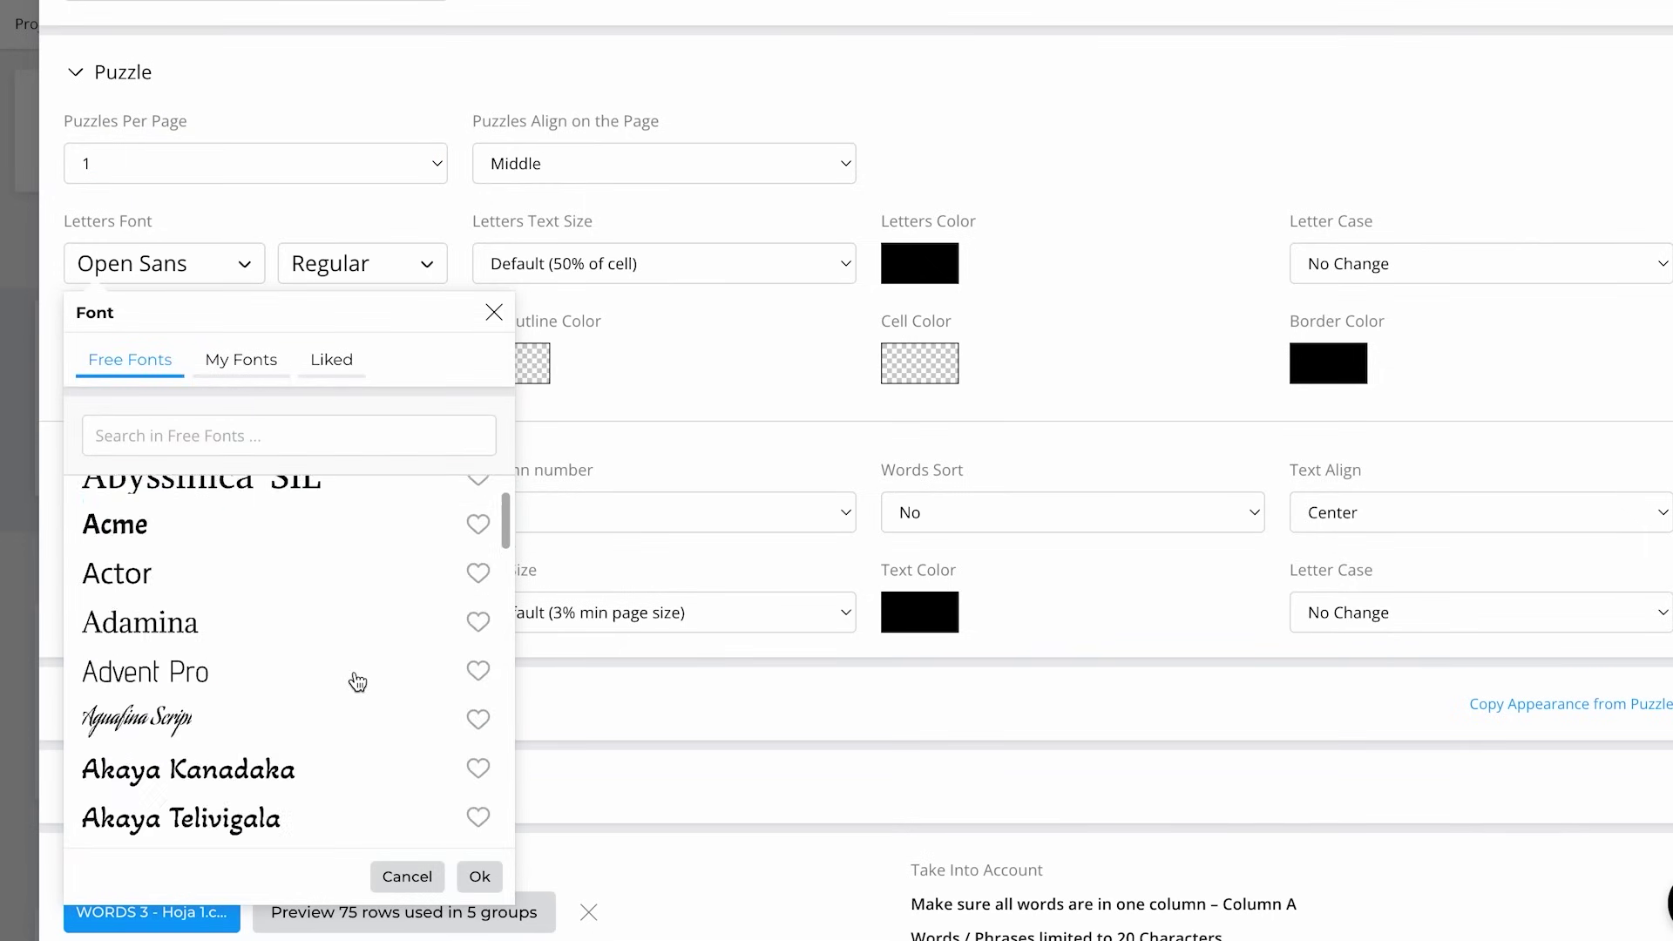
scroll(359, 660, down, 12)
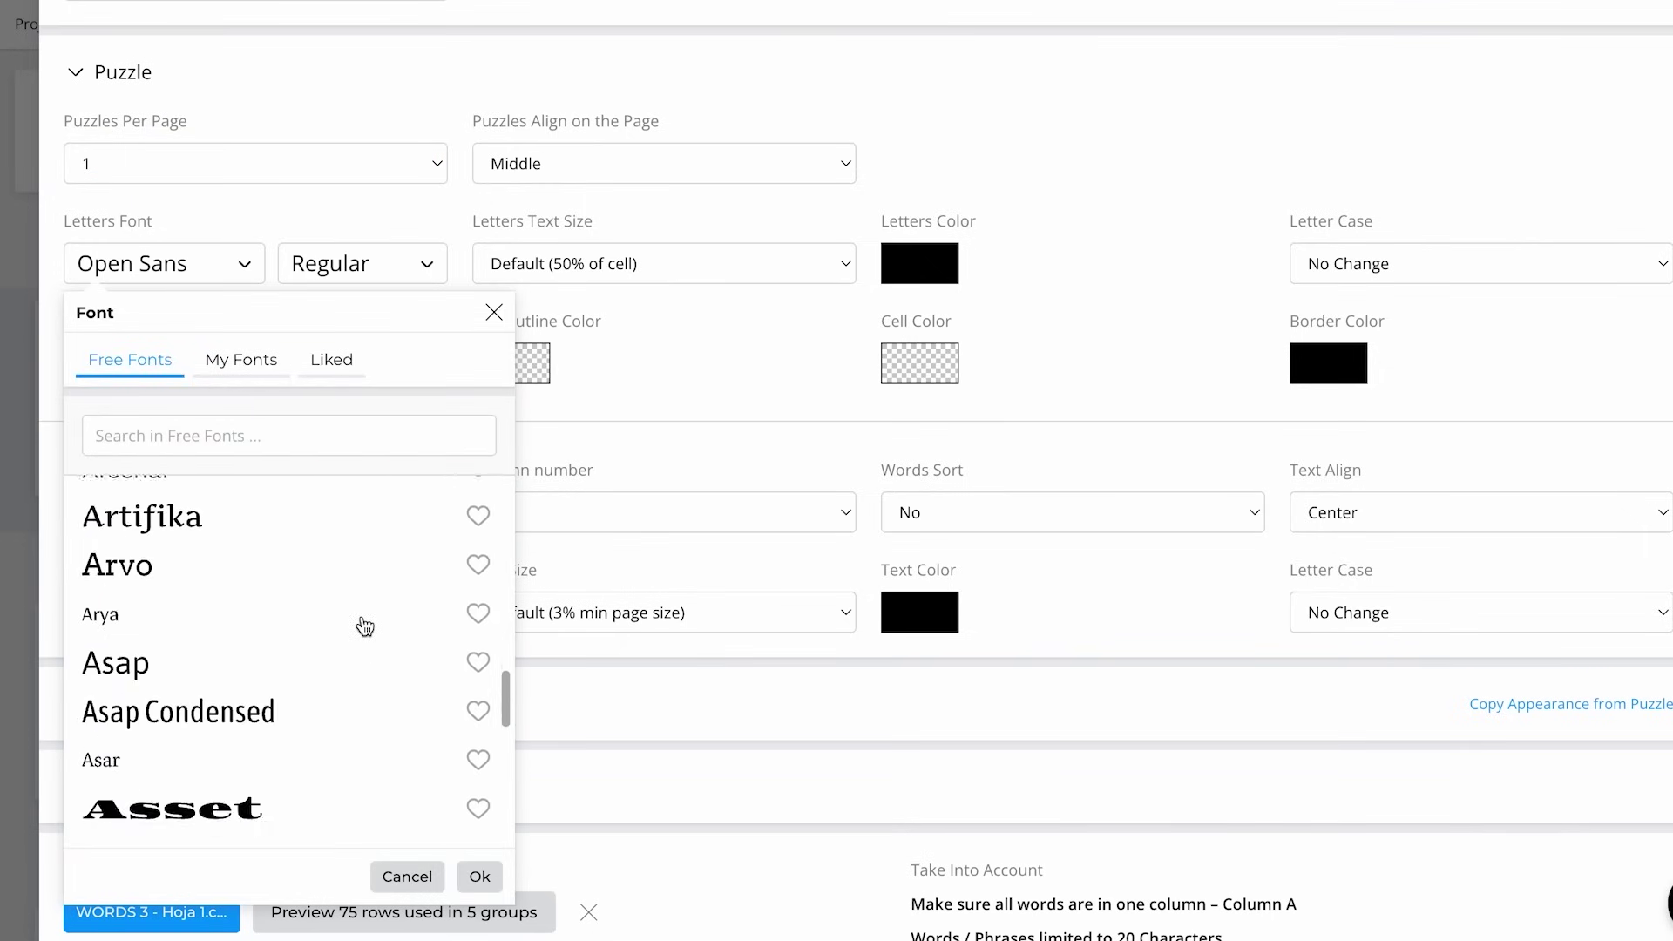
scroll(365, 625, down, 8)
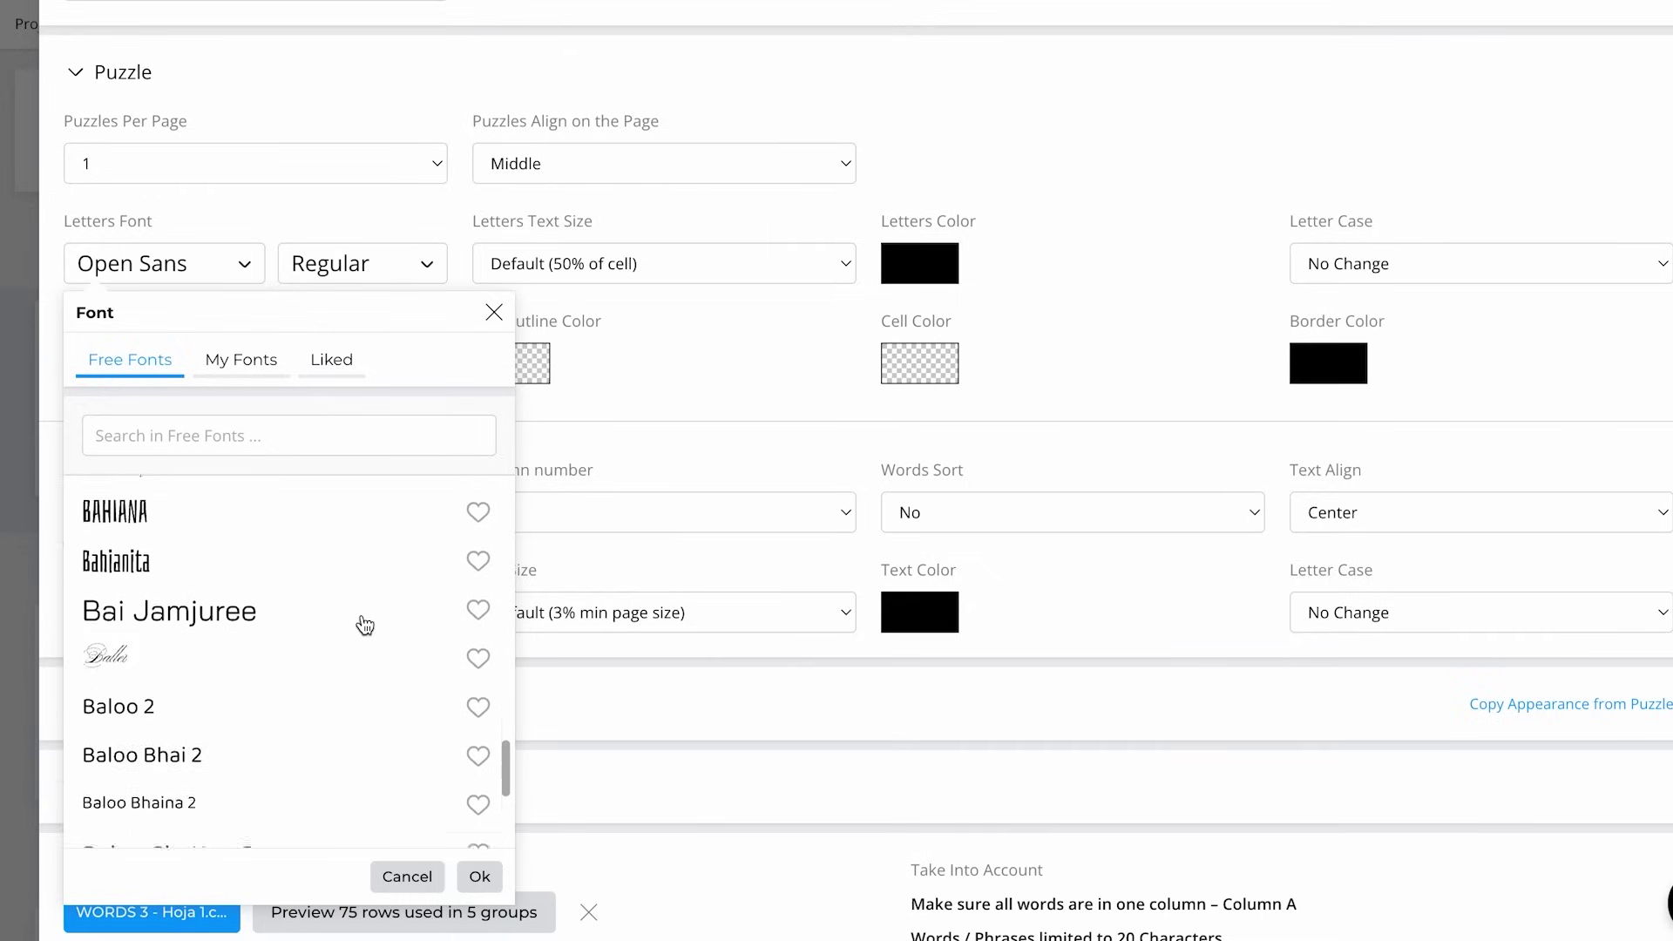
scroll(365, 626, up, 3)
scroll(365, 626, down, 7)
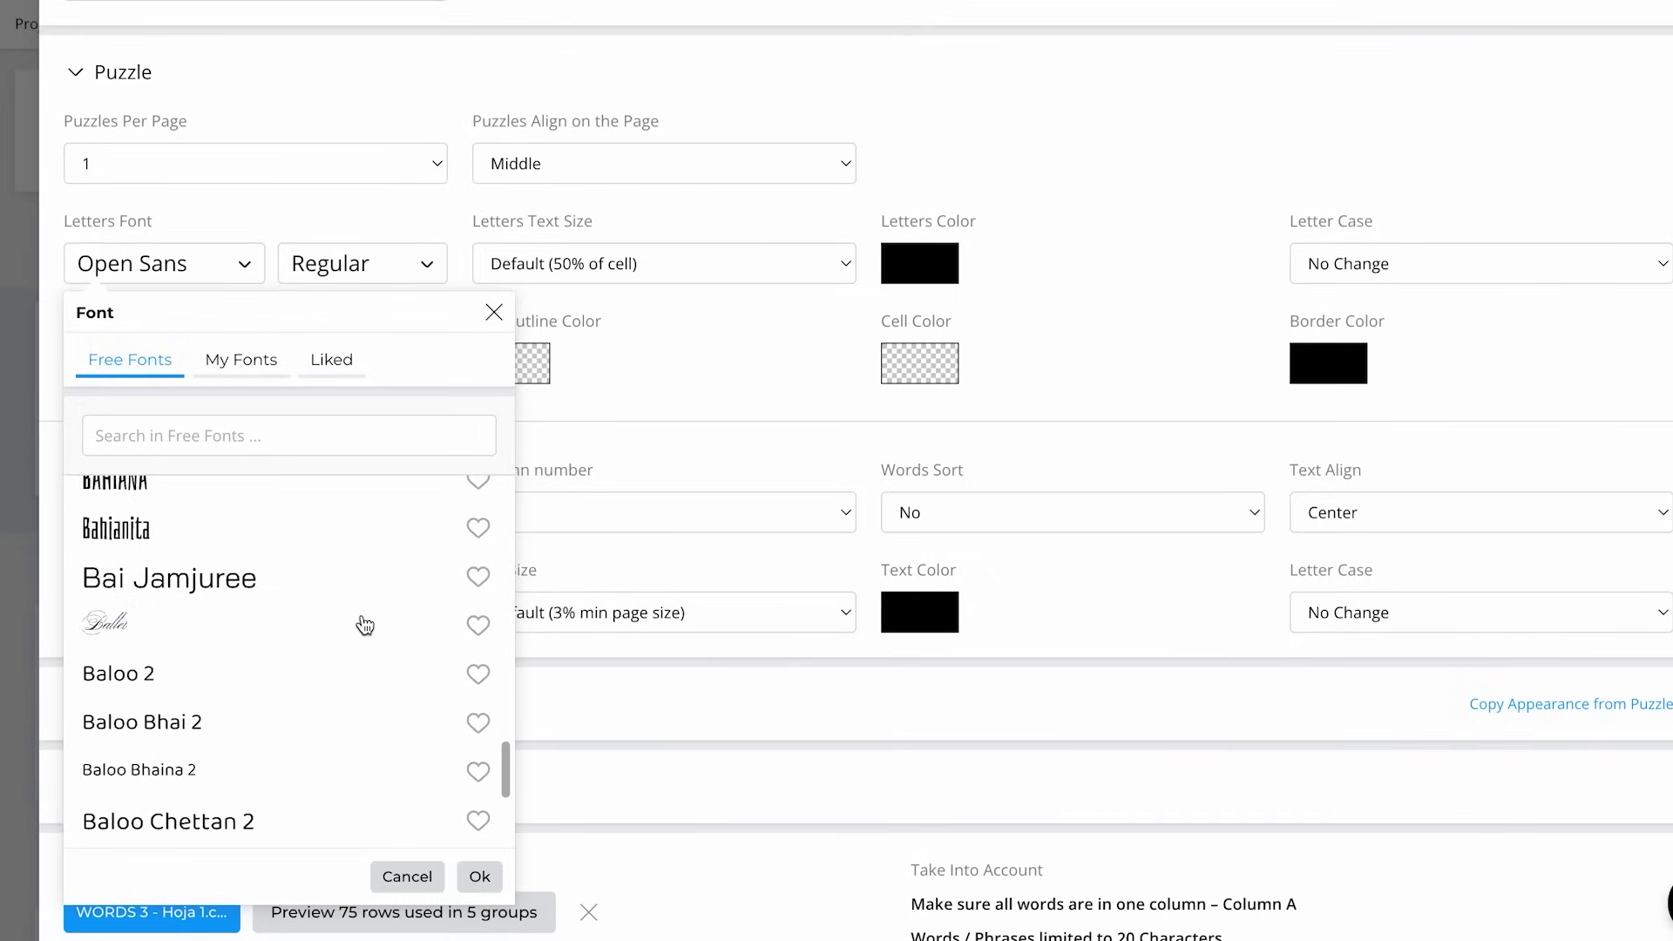
scroll(366, 732, down, 10)
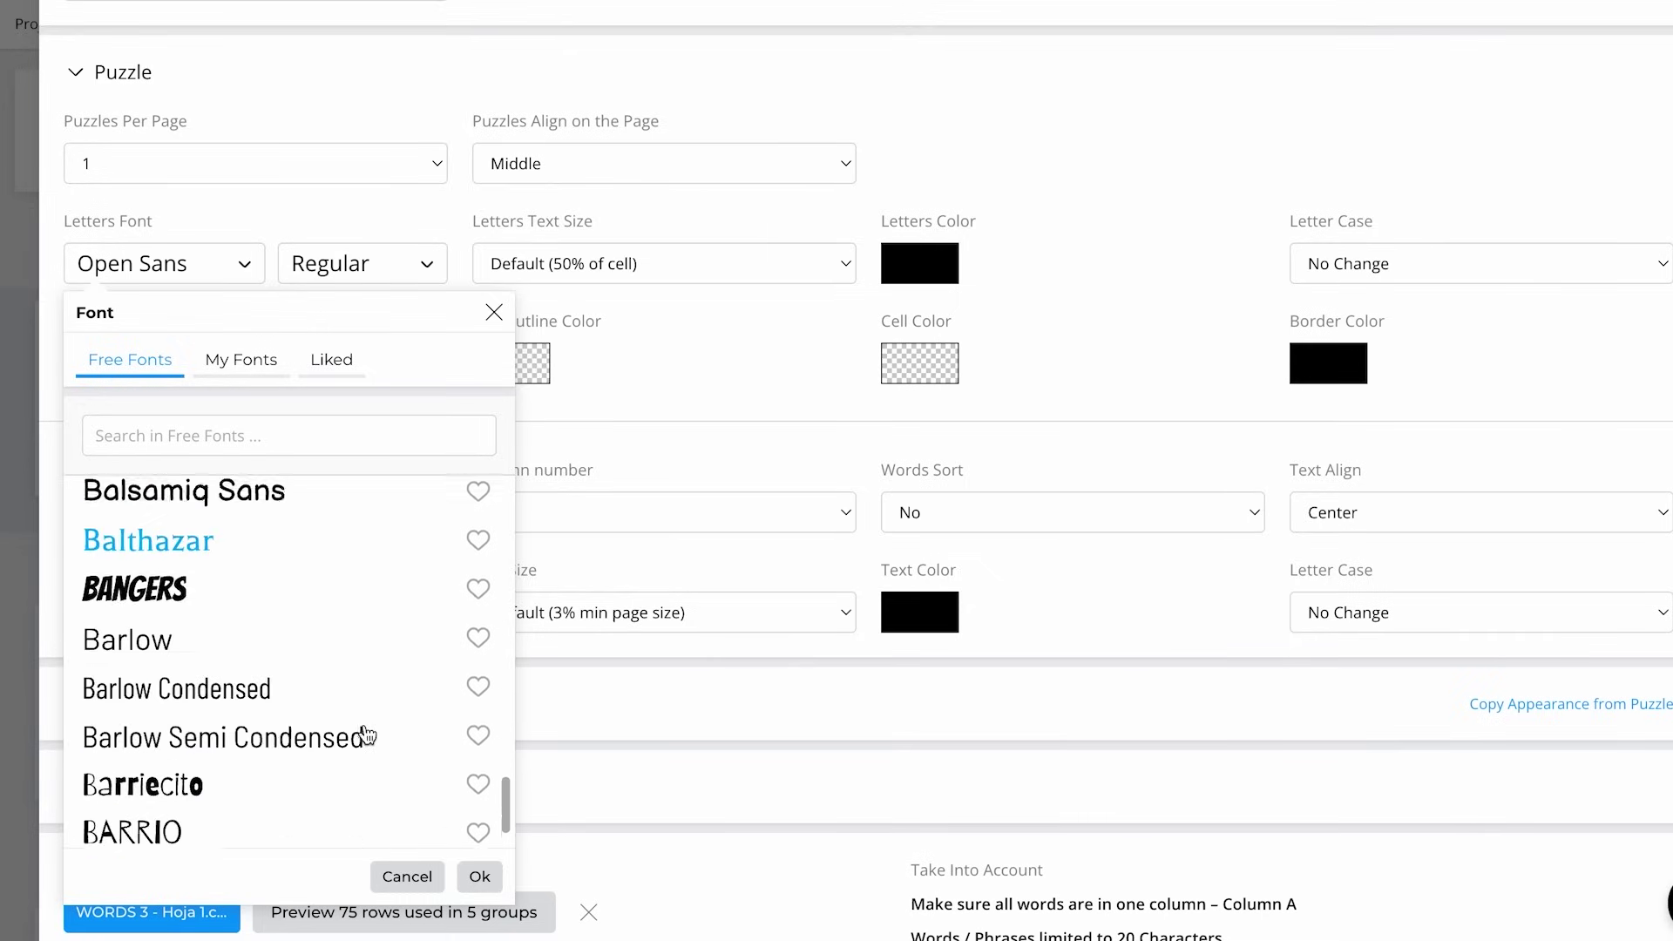
scroll(305, 548, up, 5)
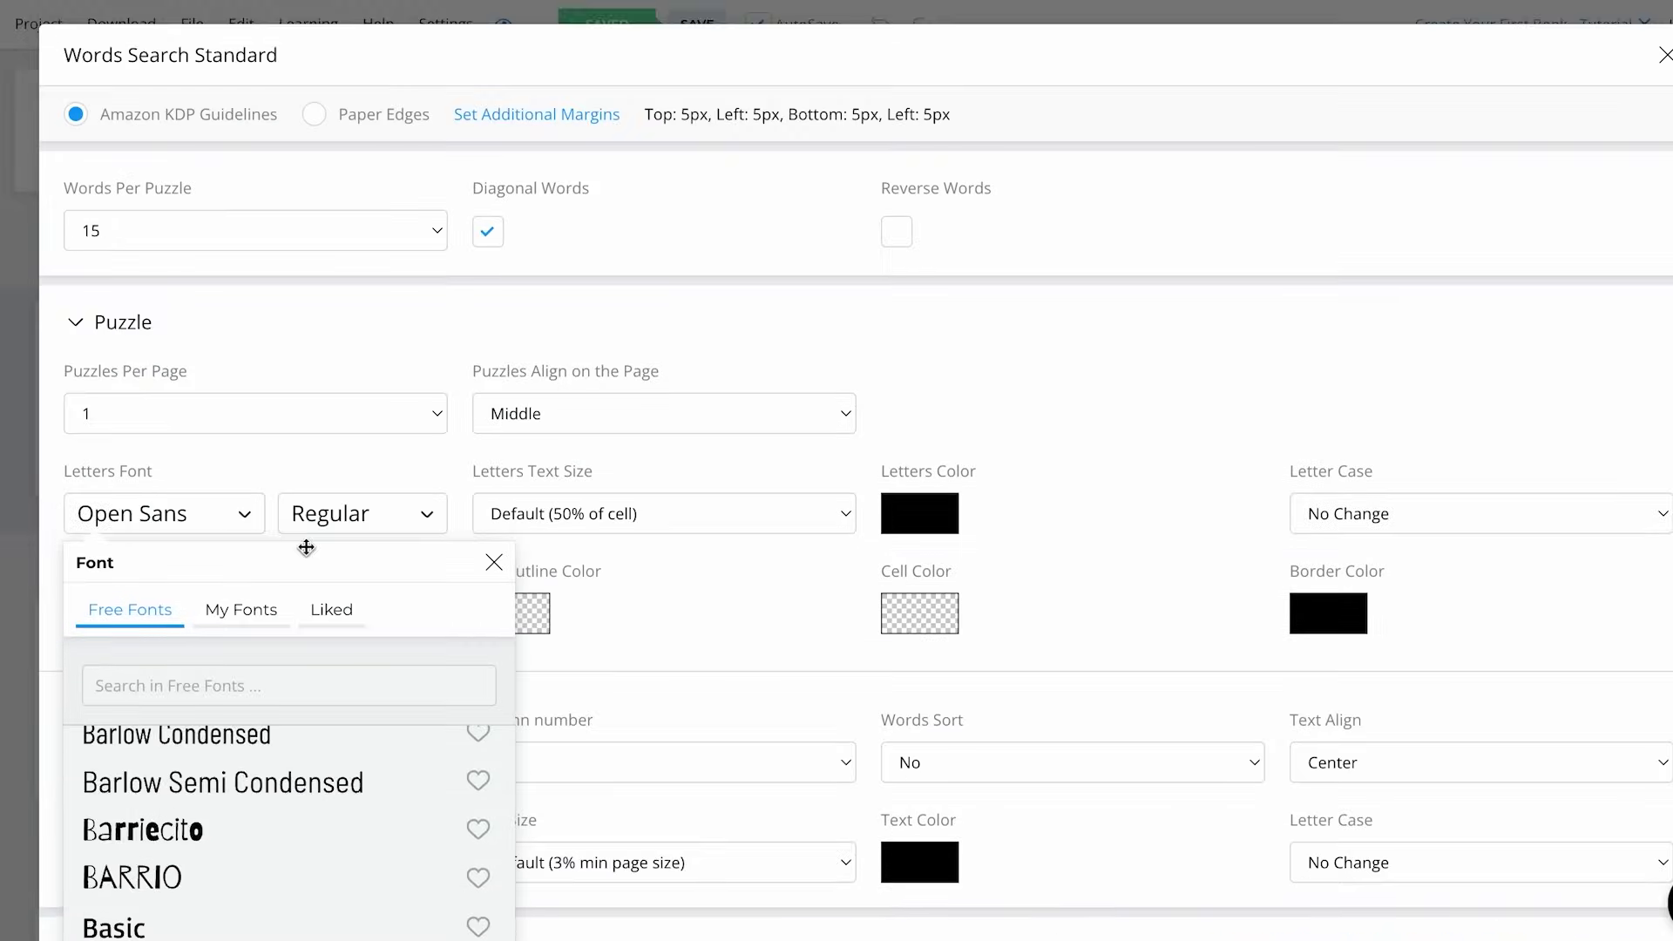
scroll(306, 552, down, 5)
scroll(185, 658, up, 10)
click(185, 657)
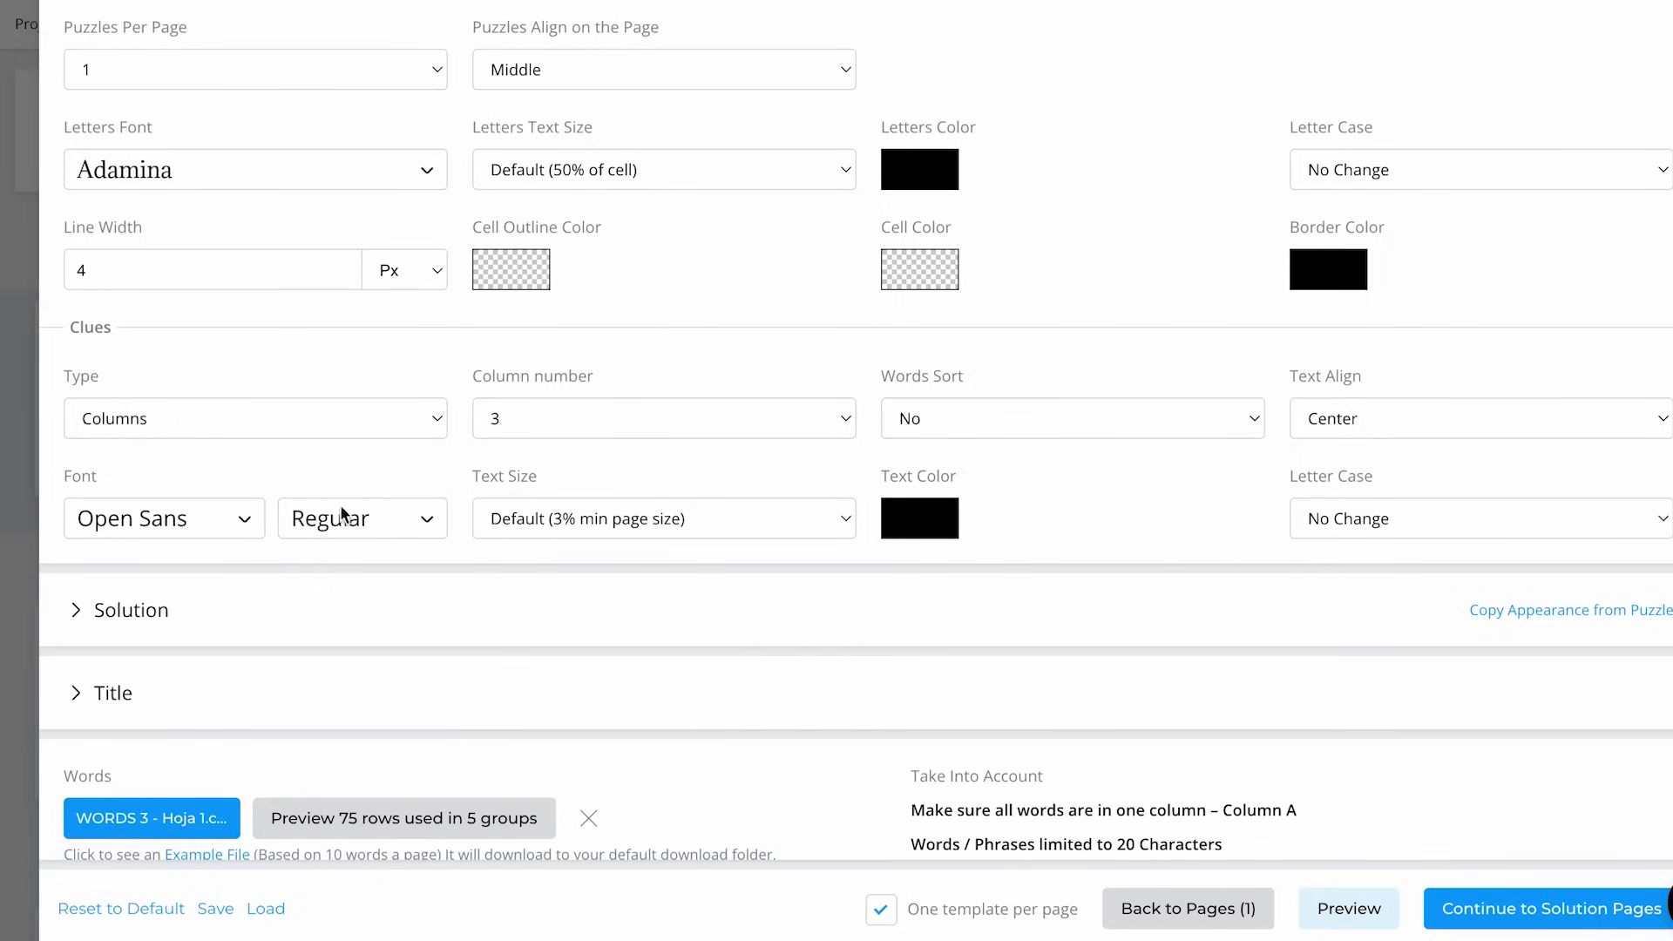
Clear the previously loaded CSV word data from the word search template
click(588, 818)
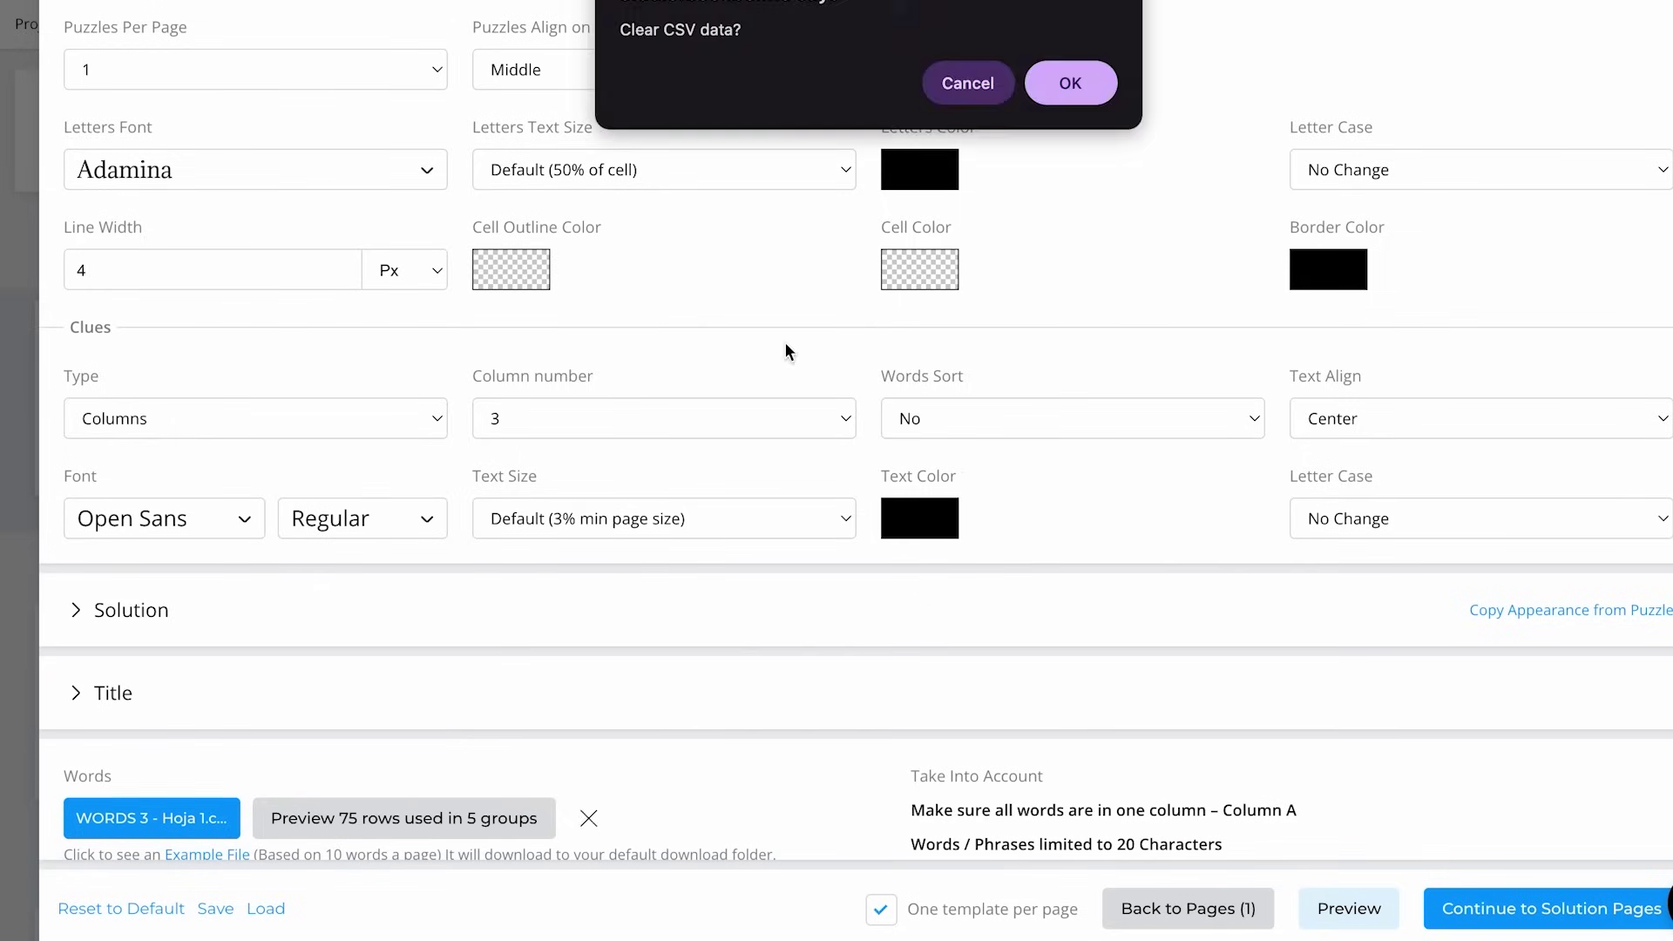
click(1072, 82)
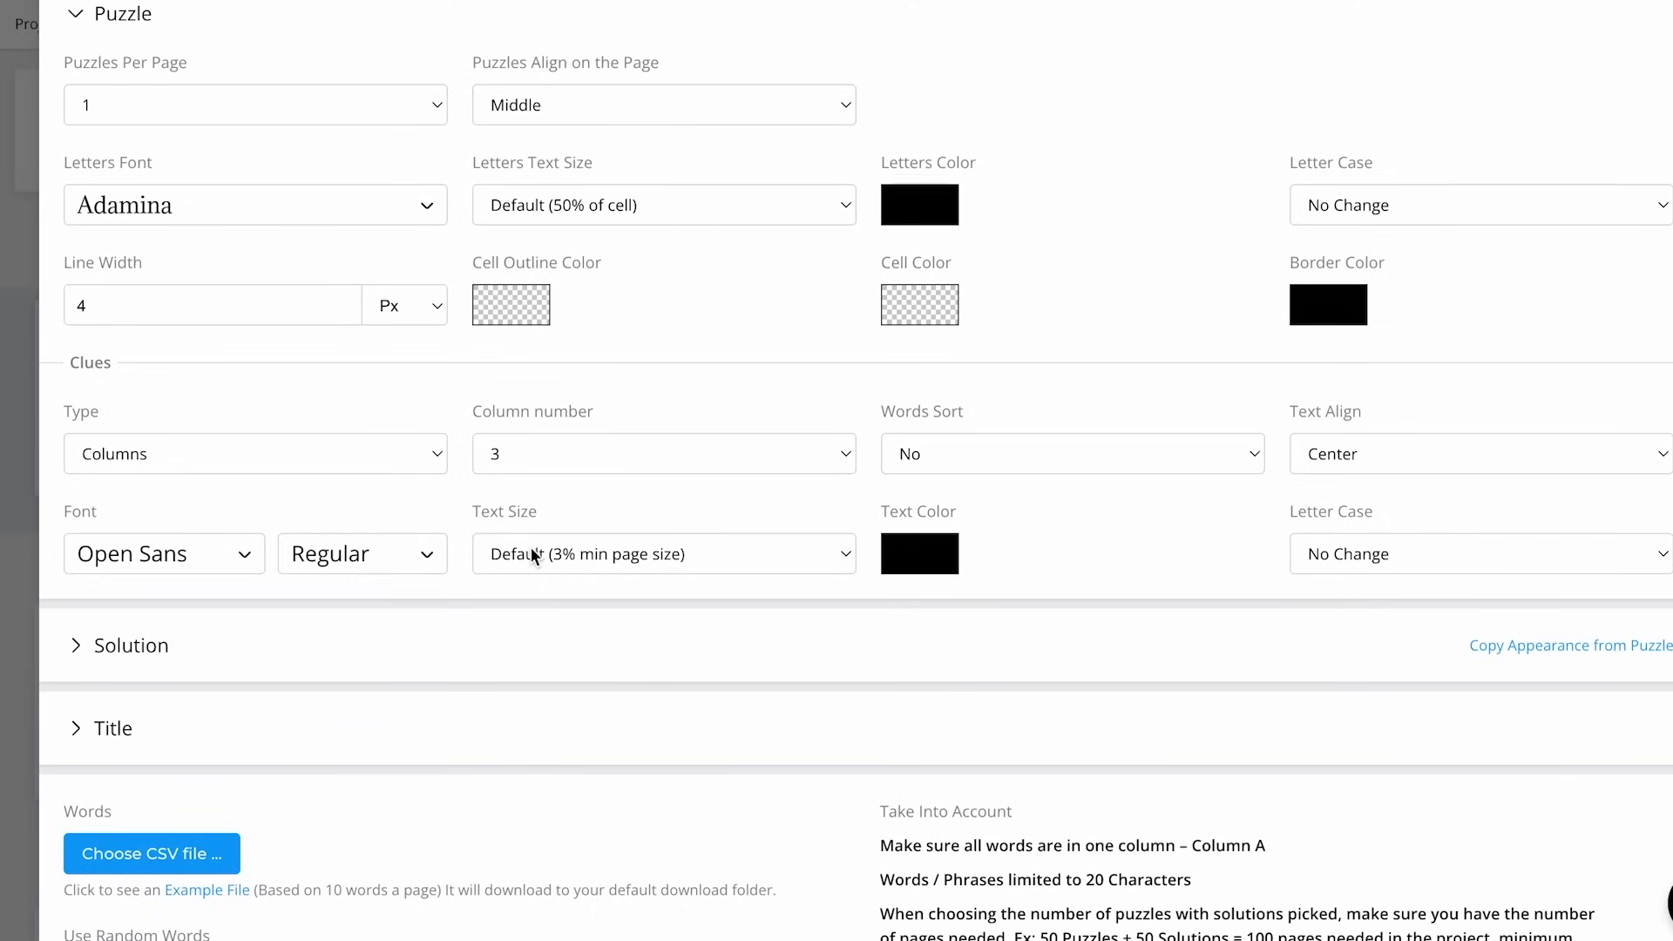
Examine the template's solution options, including placement, highlighter and letter styling, along with the requirements for the words file
click(80, 649)
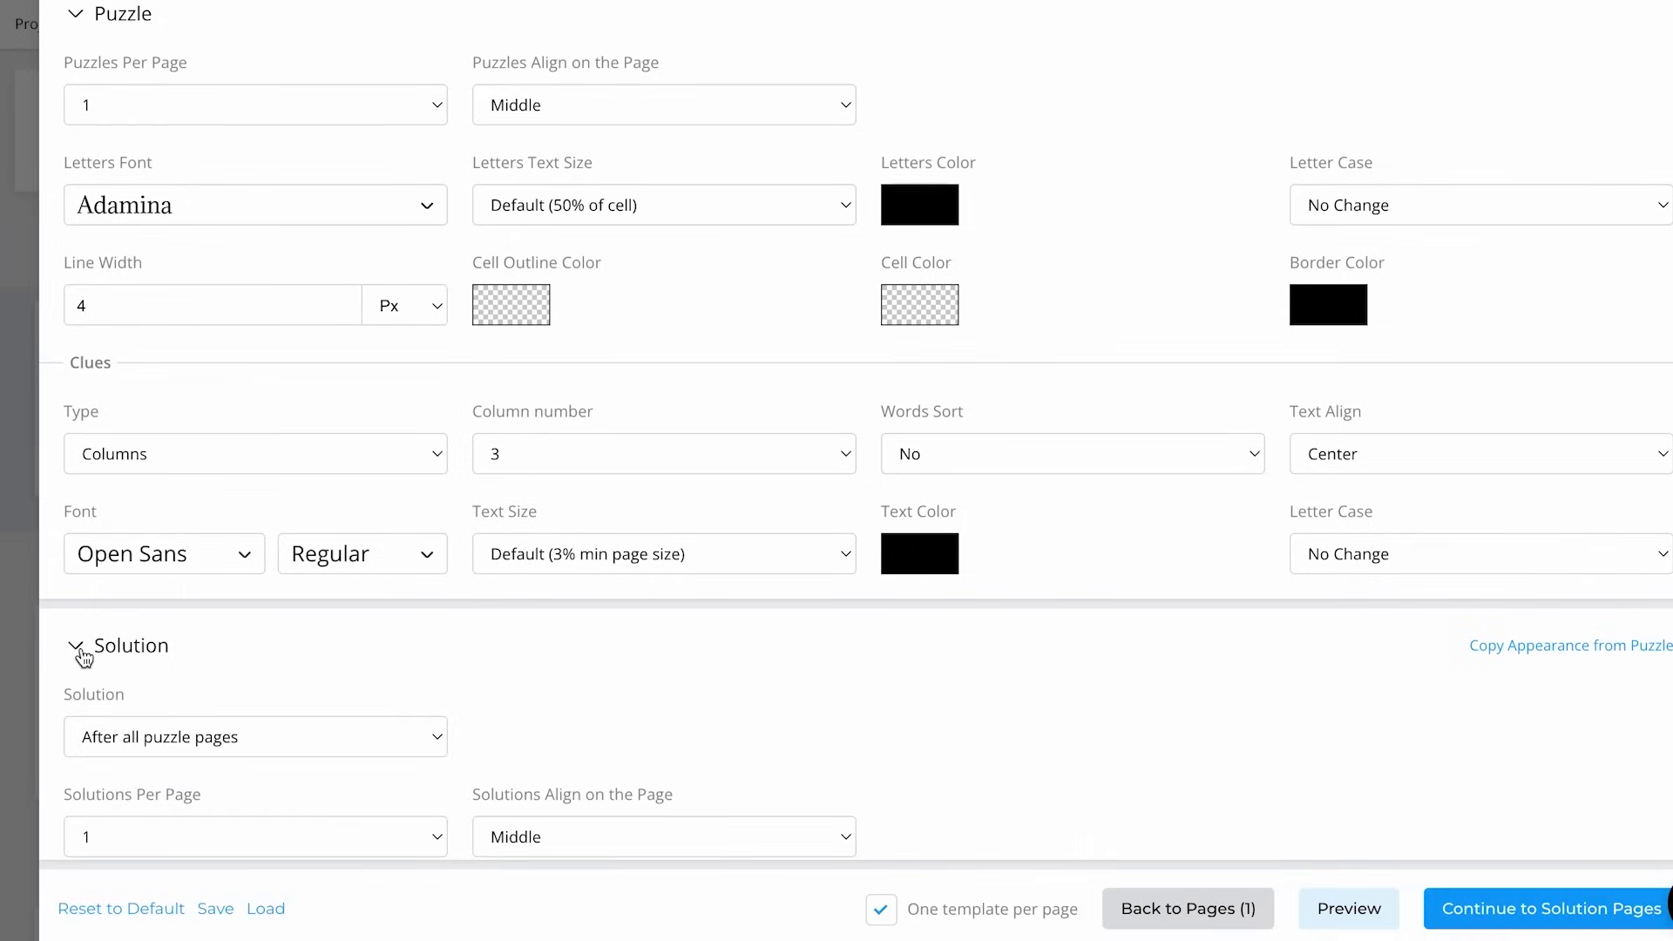
double_click(83, 656)
scroll(312, 688, down, 3)
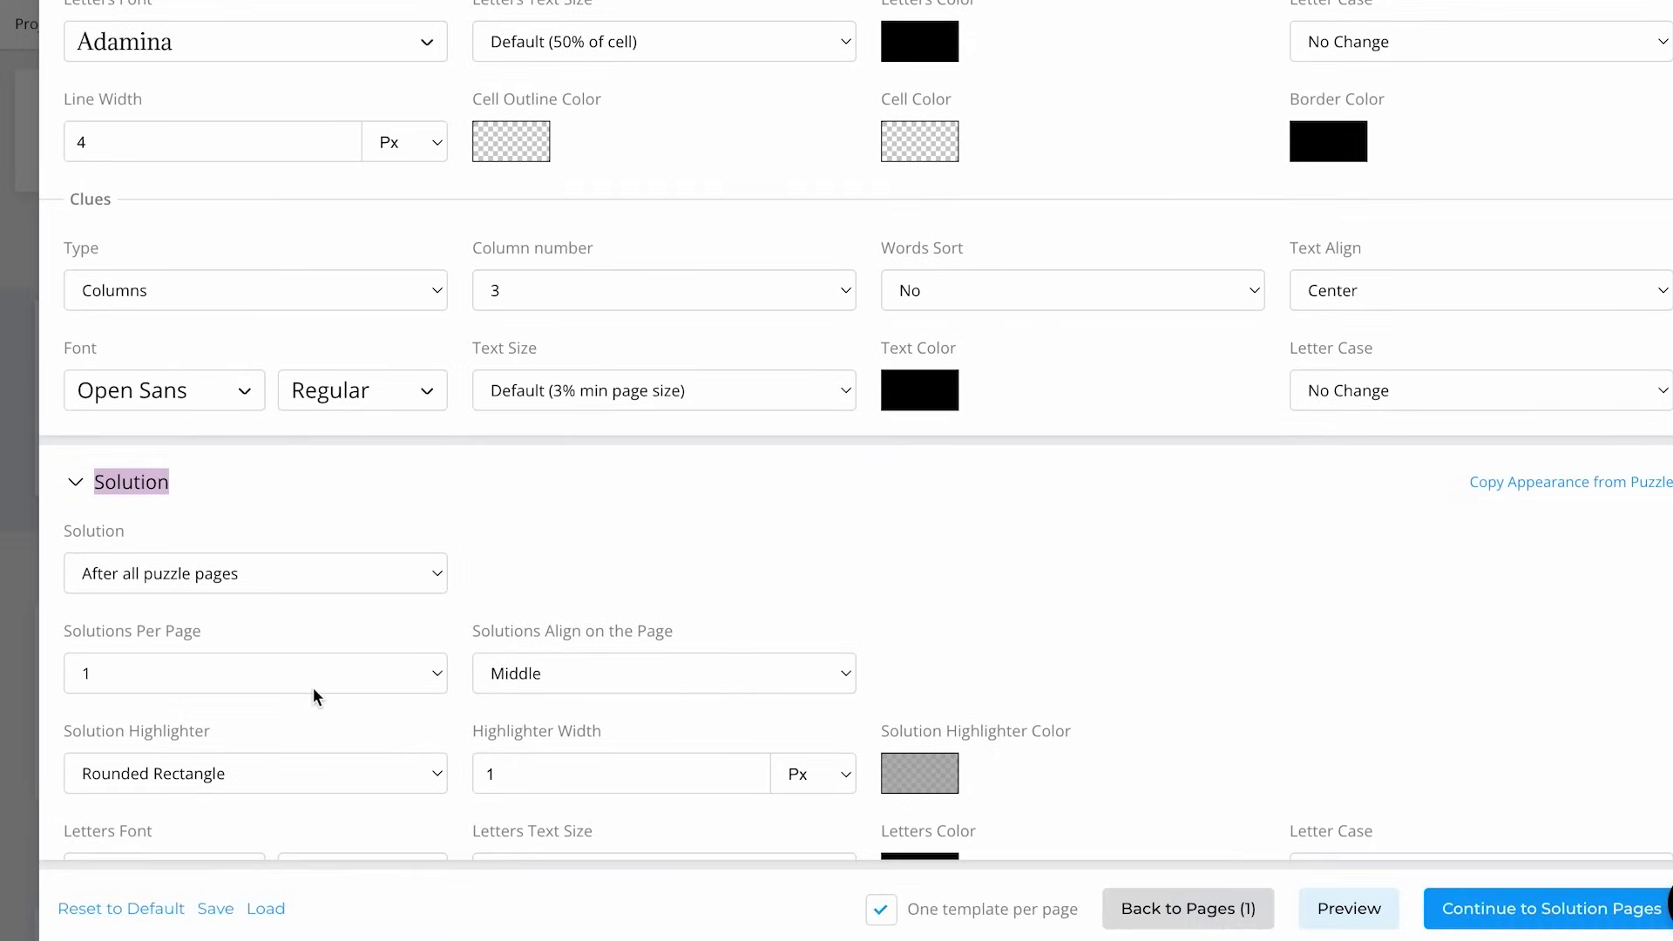
scroll(467, 456, down, 3)
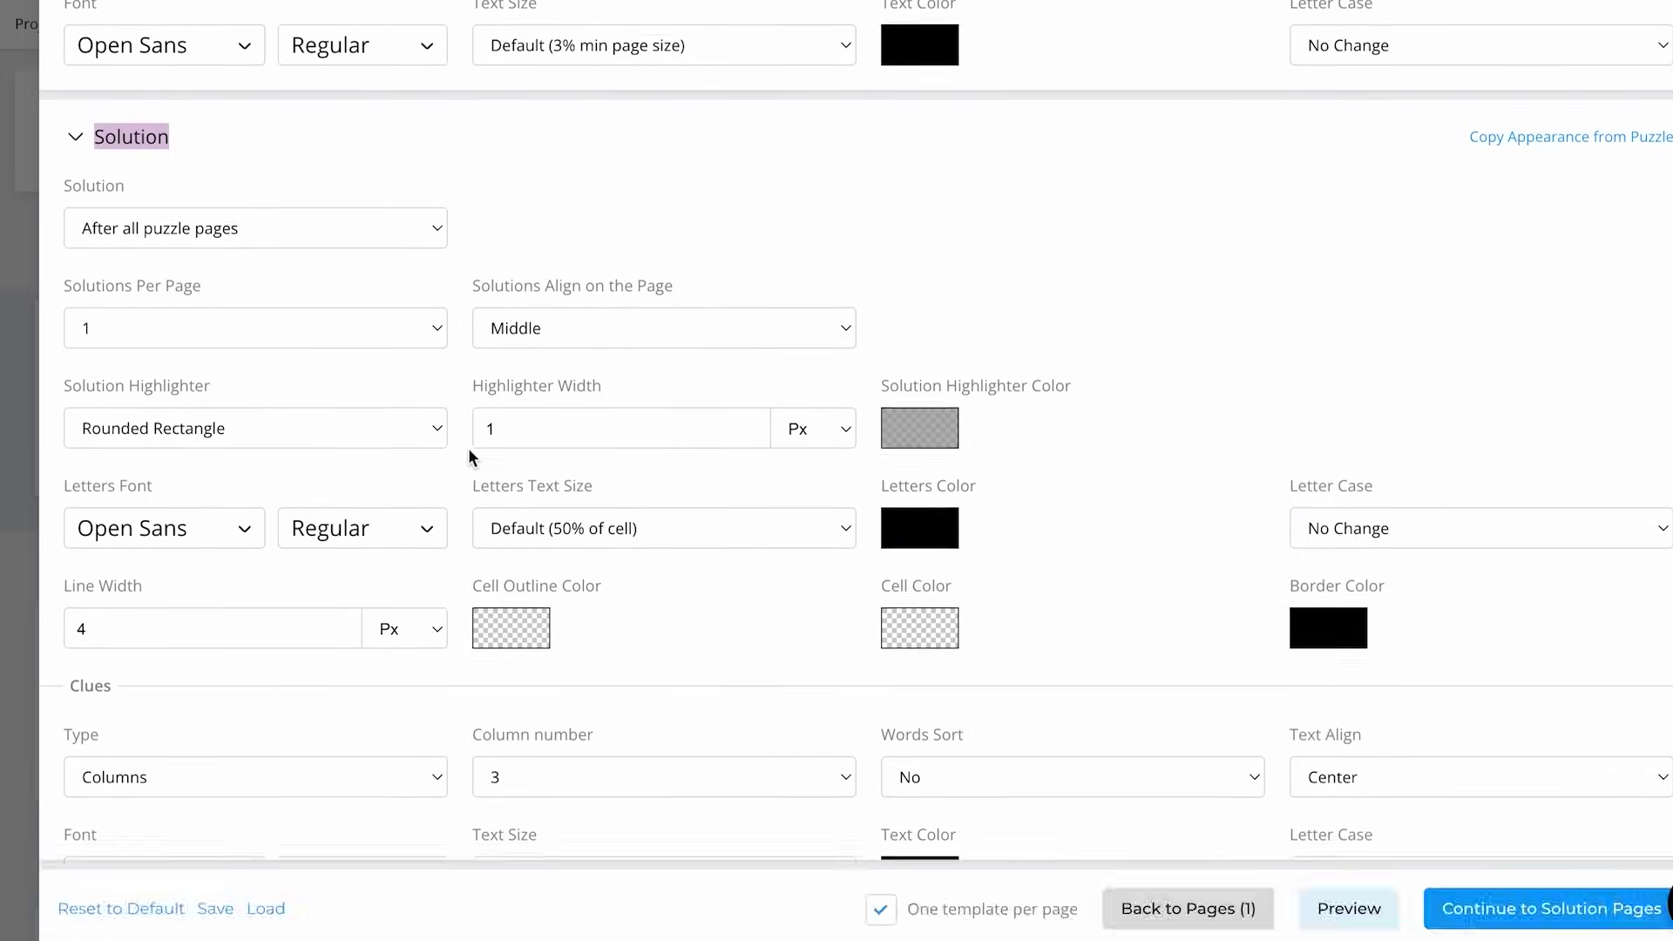
scroll(468, 455, up, 4)
click(77, 481)
scroll(593, 470, up, 3)
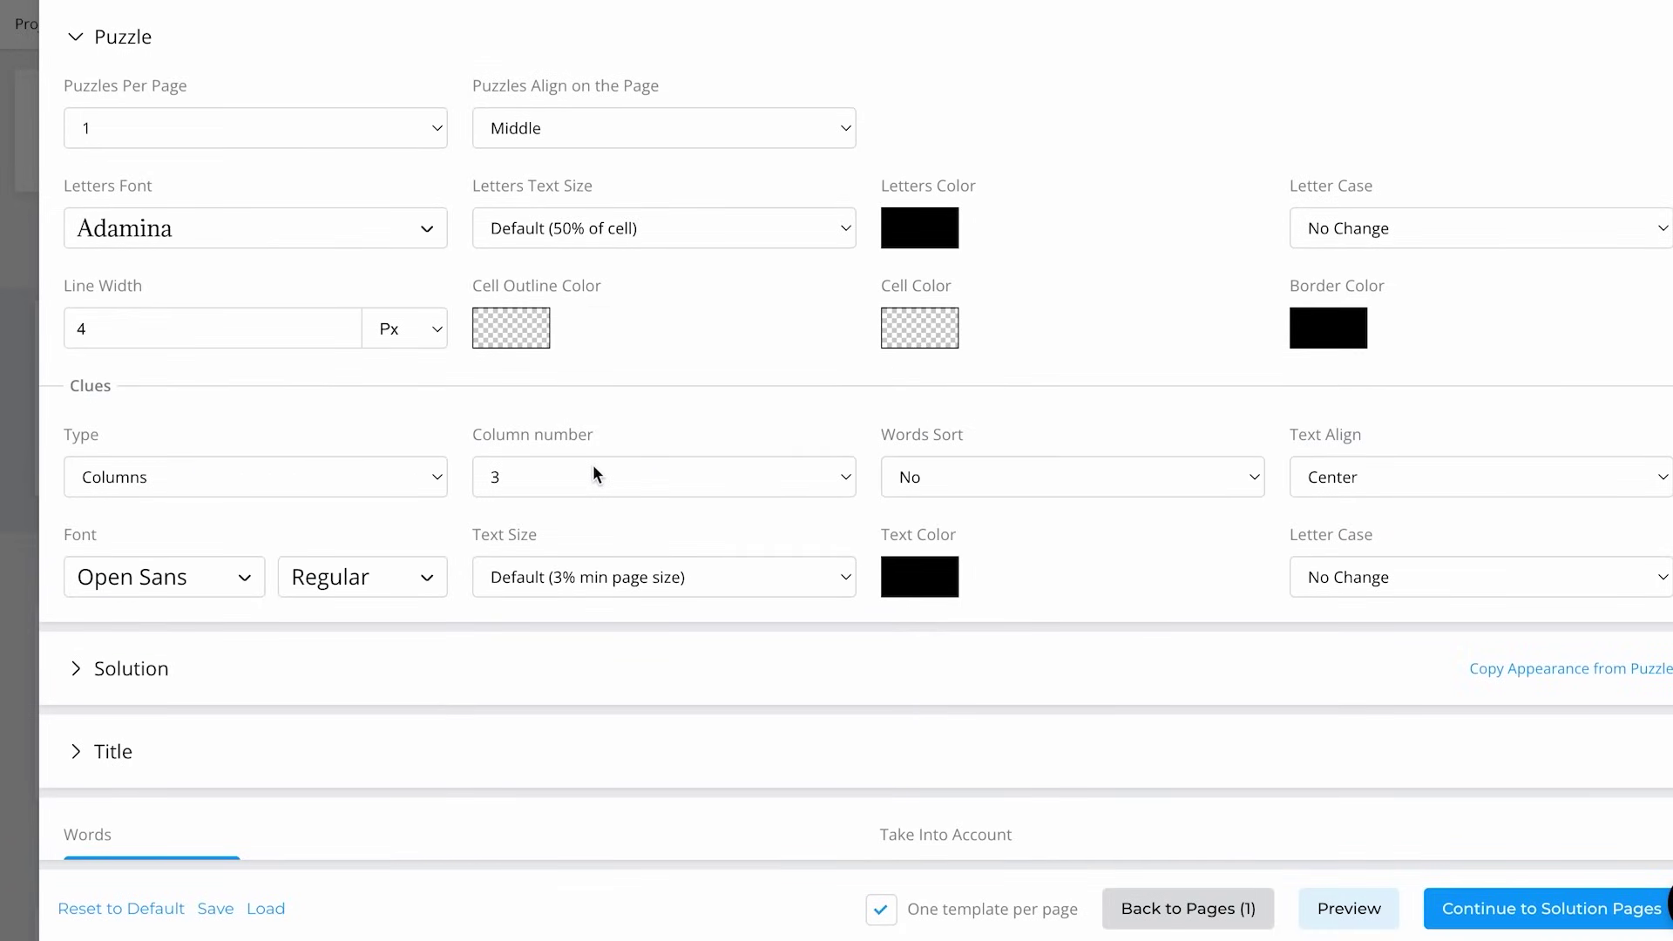
scroll(598, 601, down, 2)
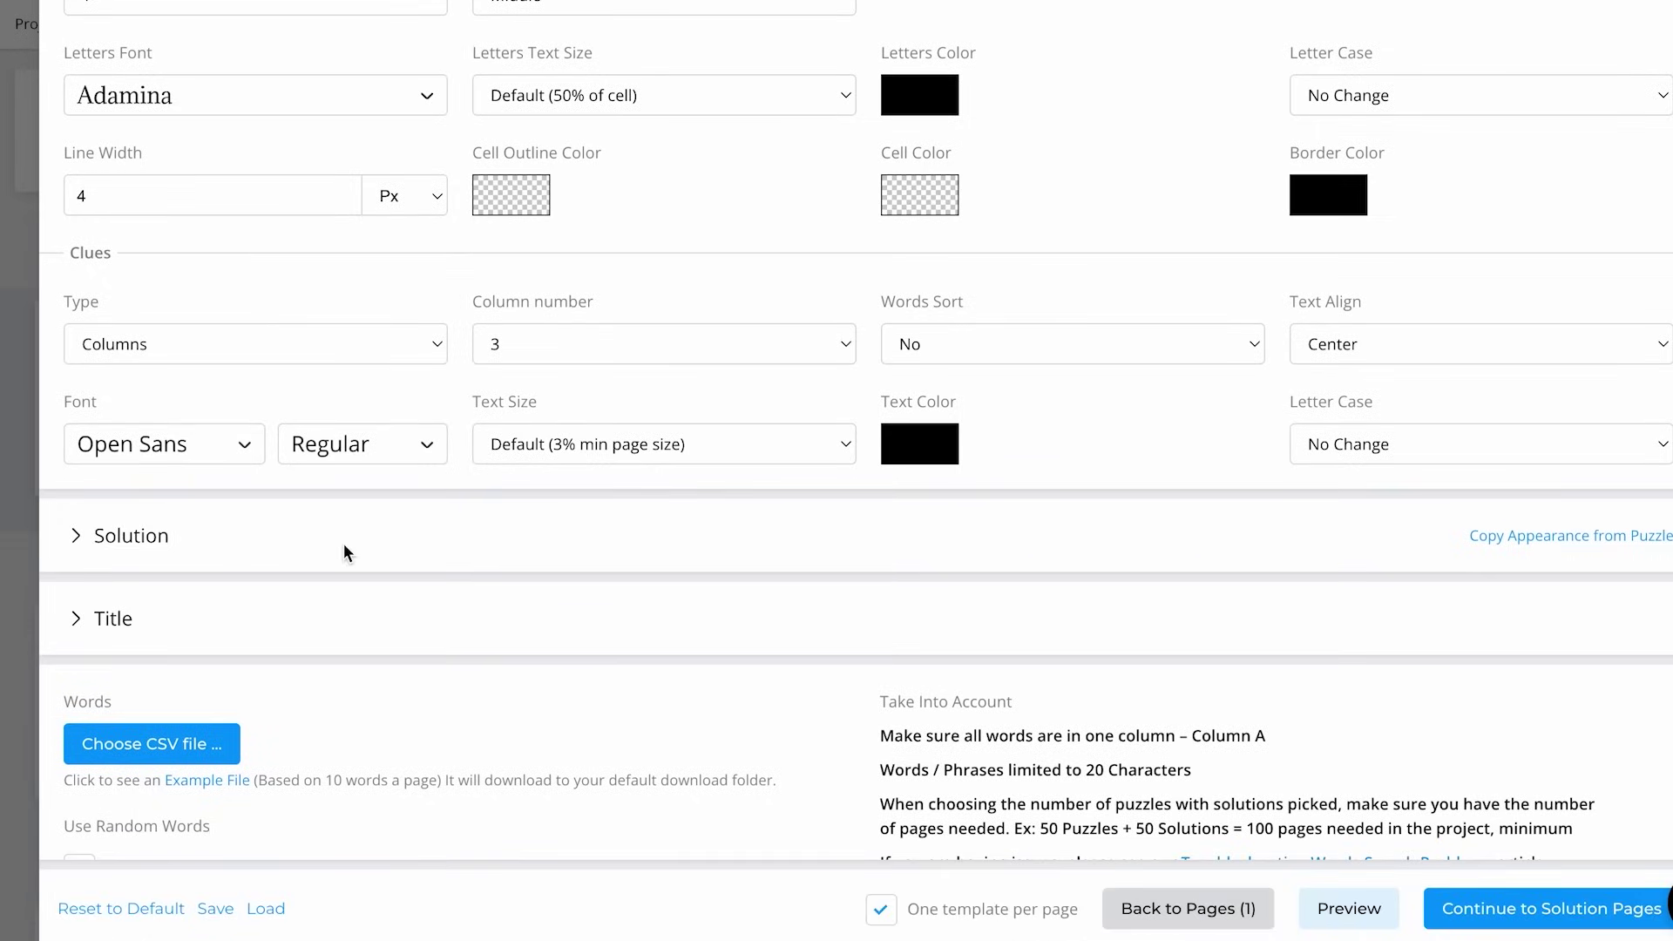
click(78, 544)
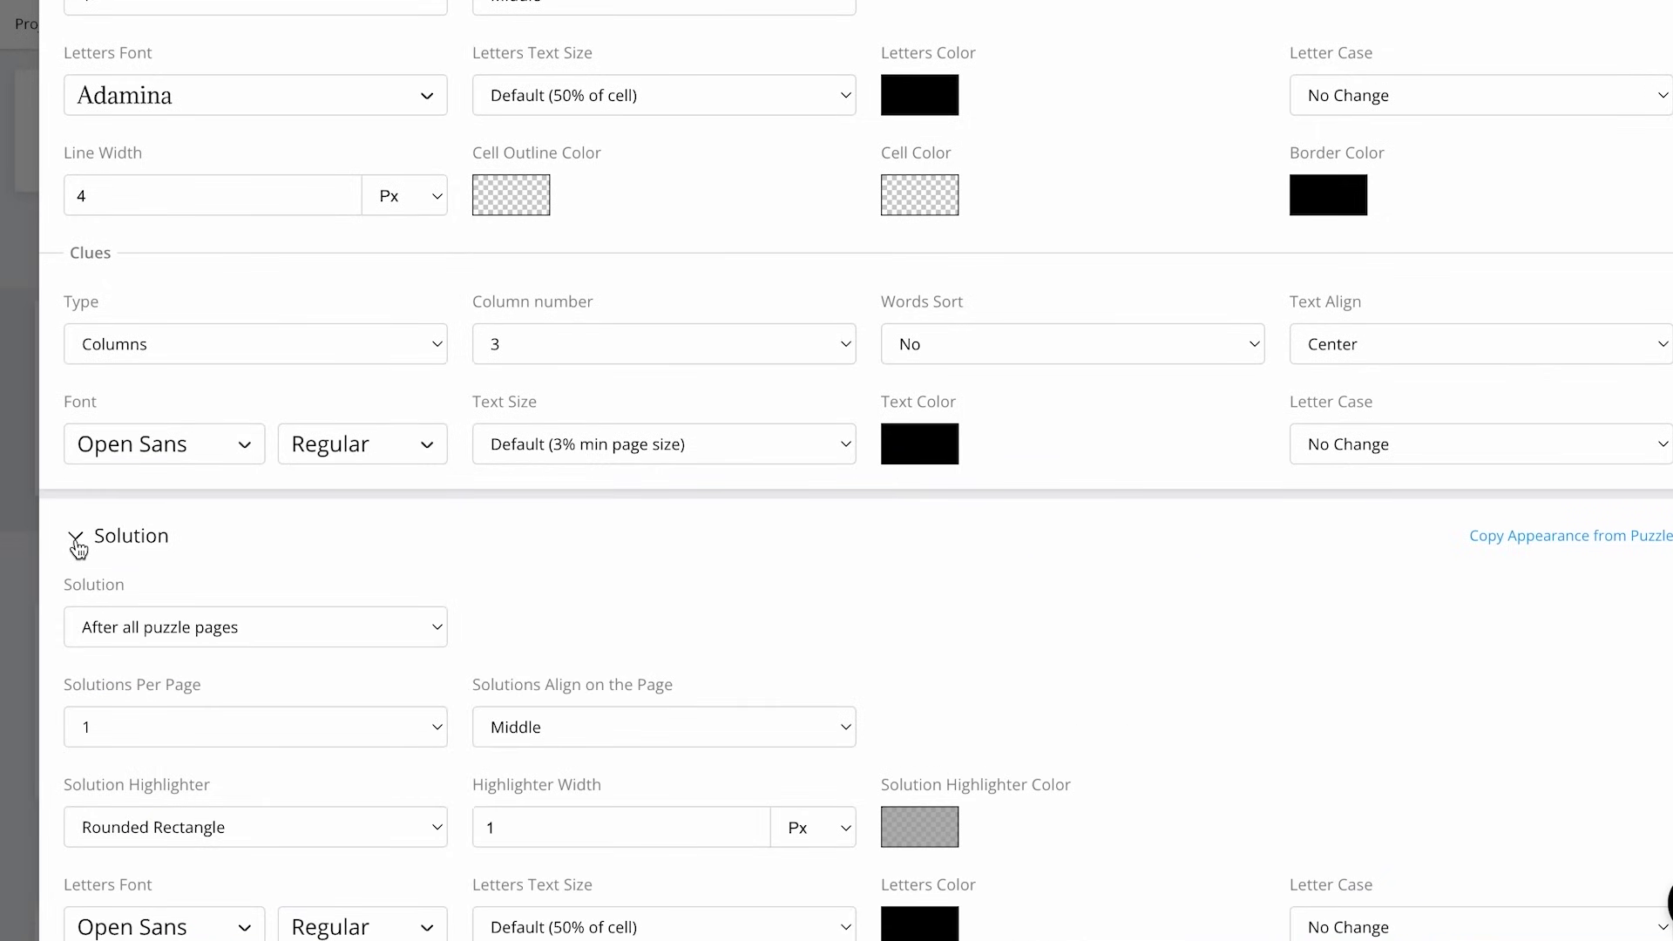
click(77, 546)
scroll(279, 631, down, 1)
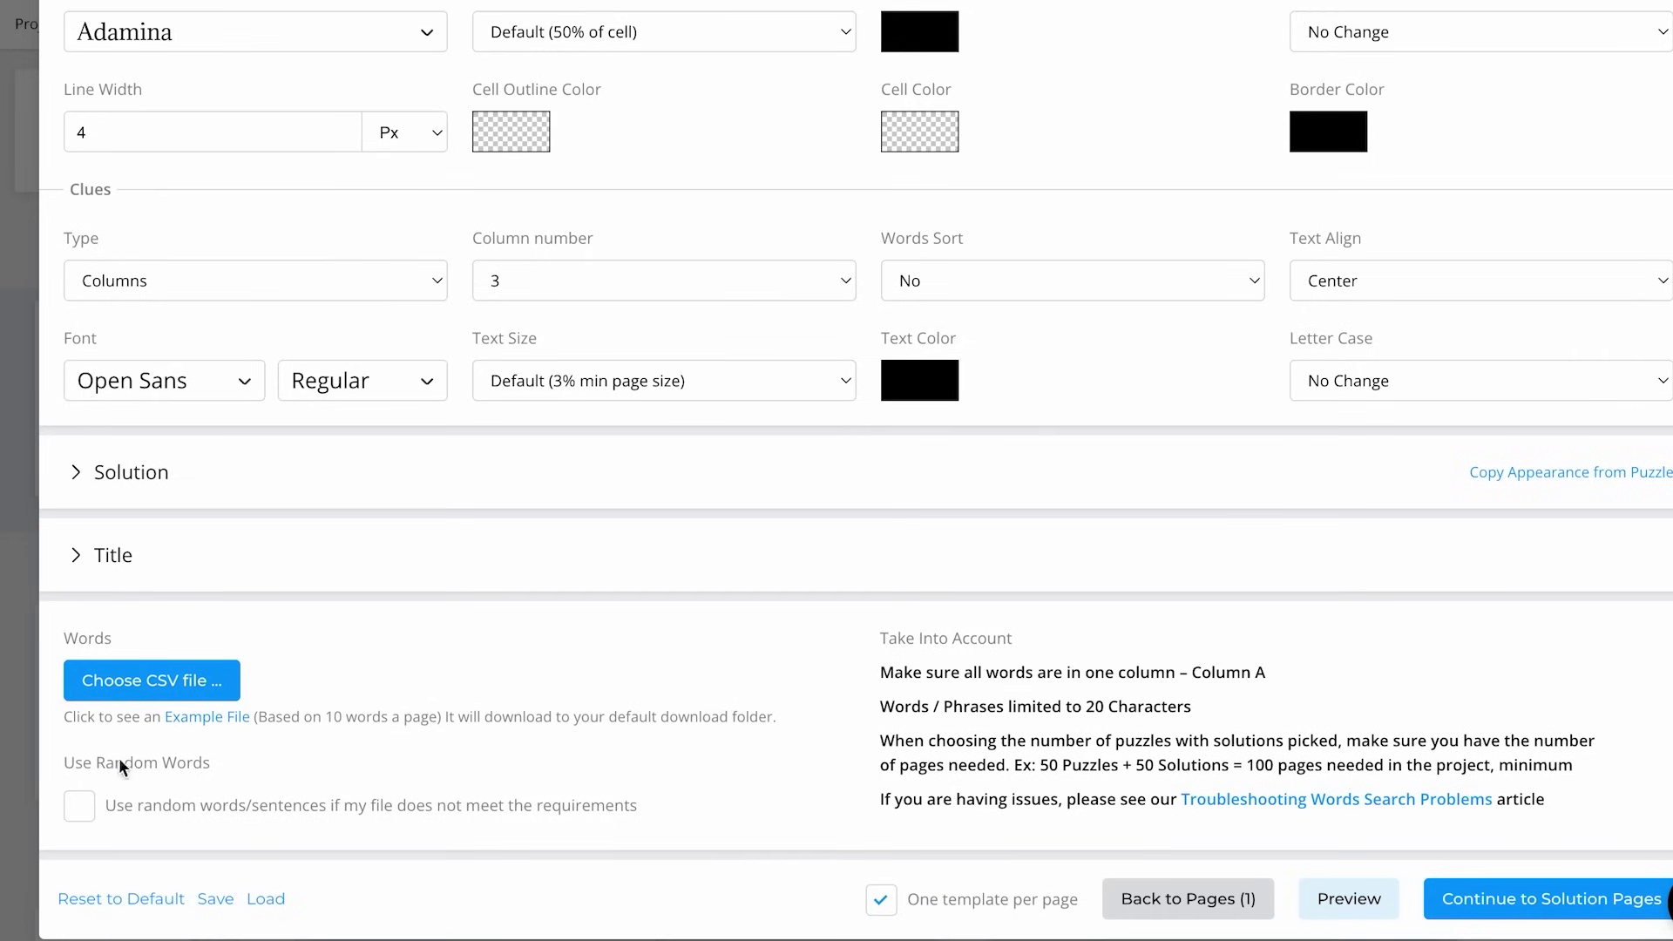
scroll(148, 159, up, 5)
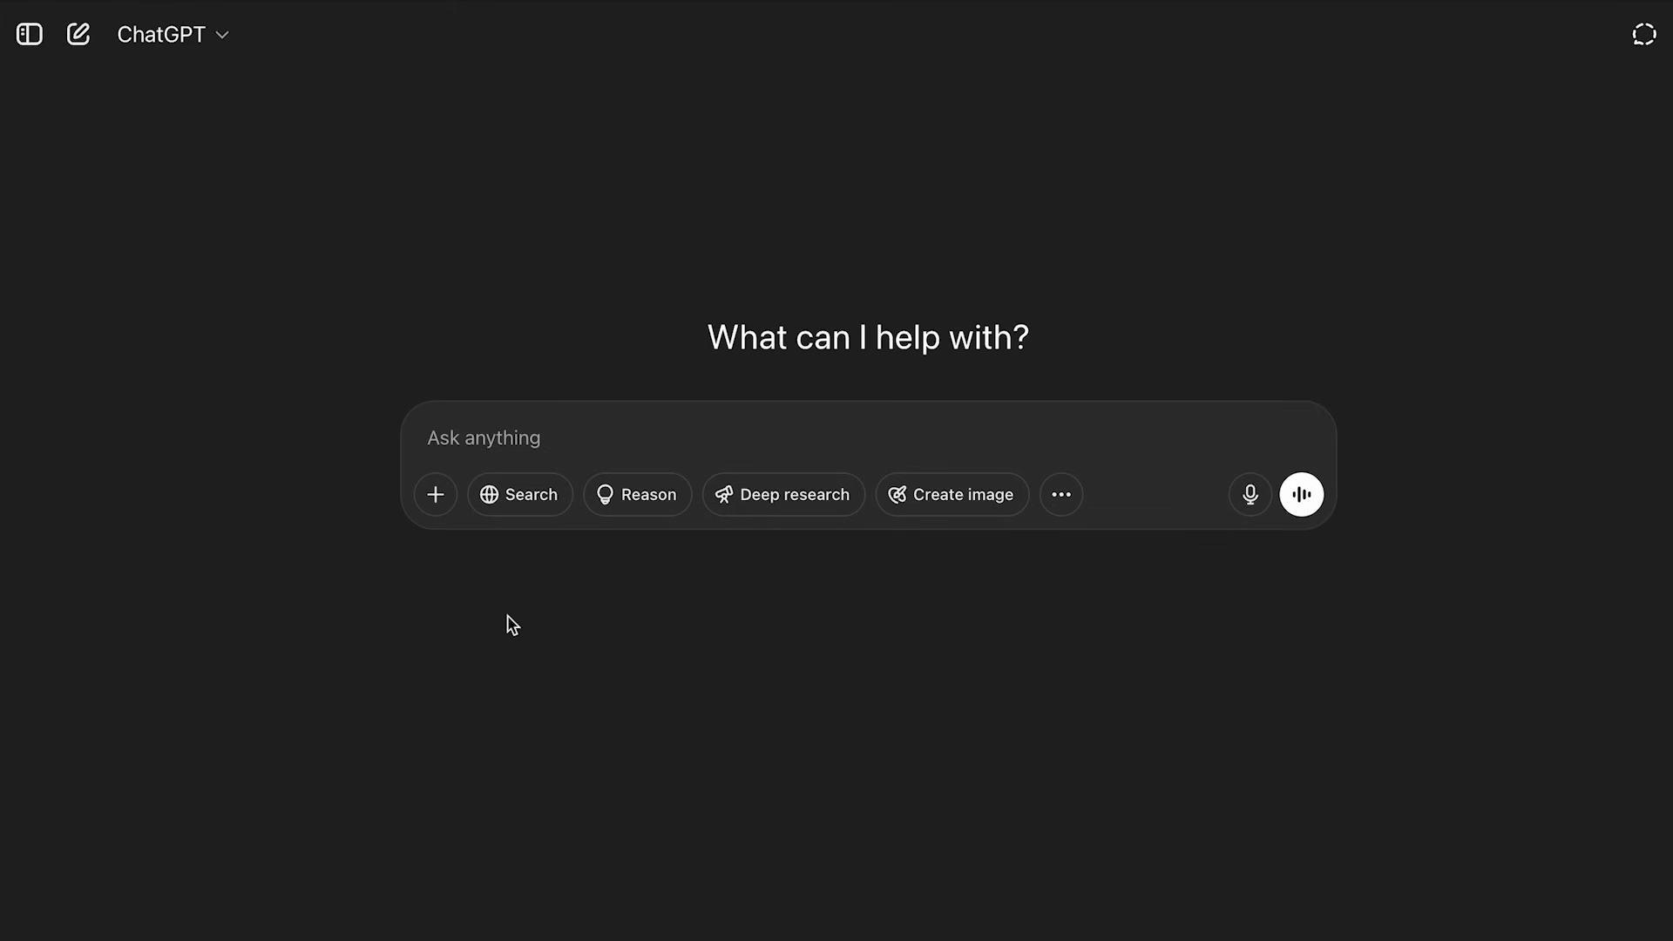
Switch to ChatGPT and request a 40-page word cross puzzle book for kids on evergreen themes, using exactly 15 unique and relevant words per puzzle
text(Create a word cross puzzle book for kids based on evergreen themes of 40 pages and for each puzzle use exactly 15 unique and relevant words)
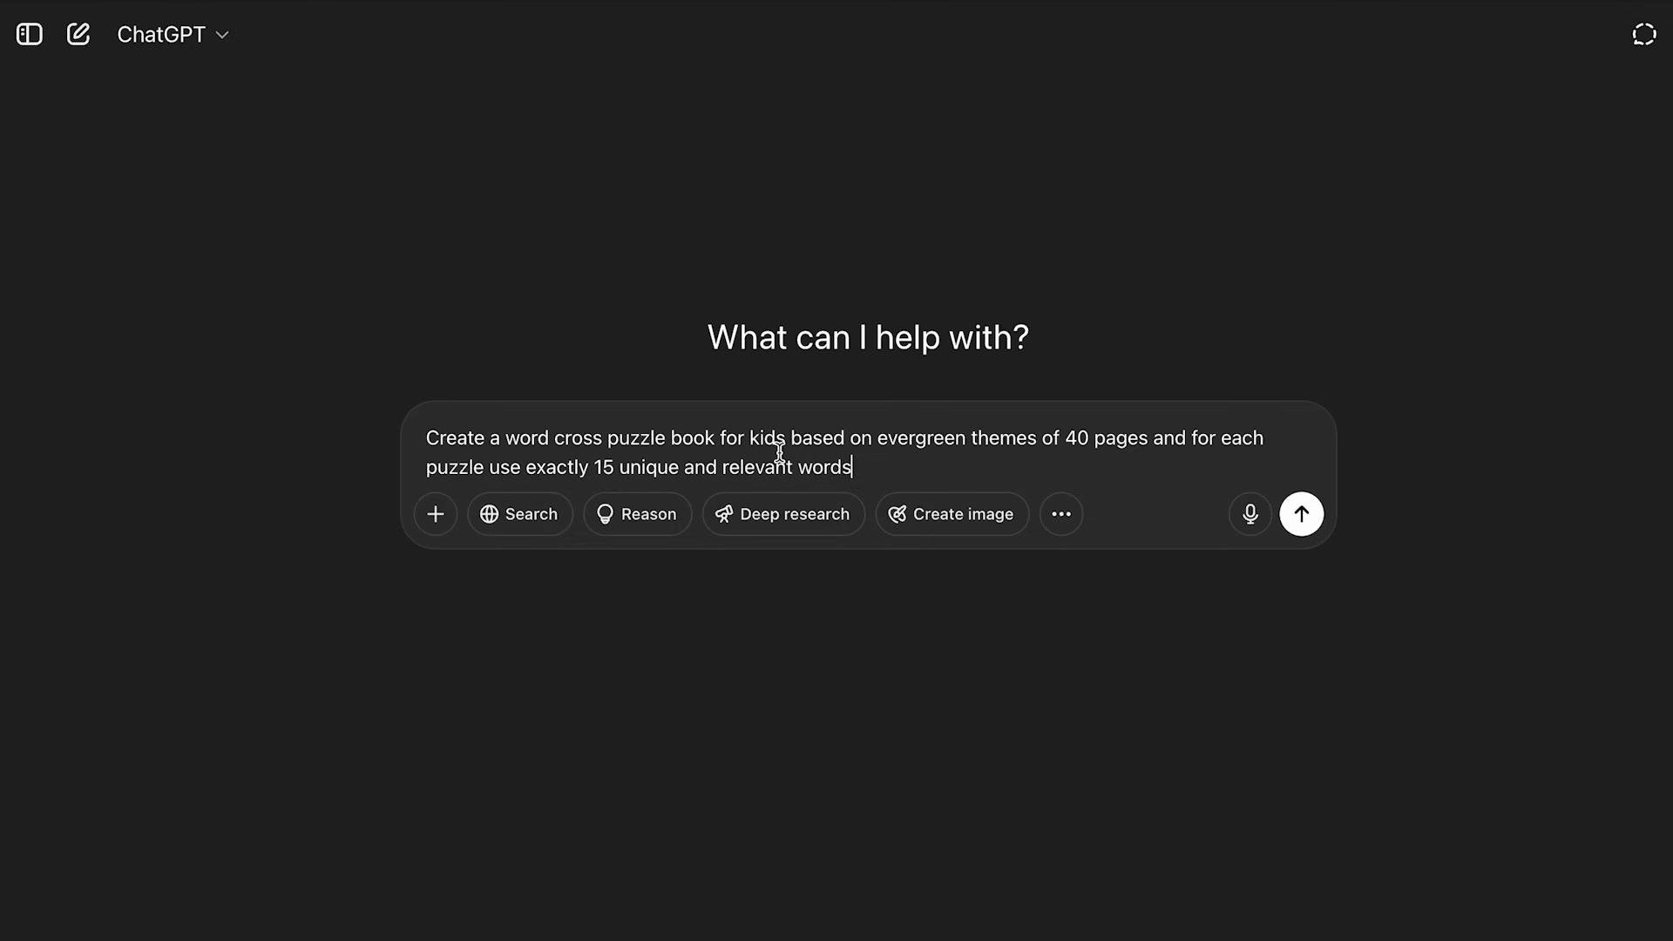
key(Up)
key(End)
click(1301, 517)
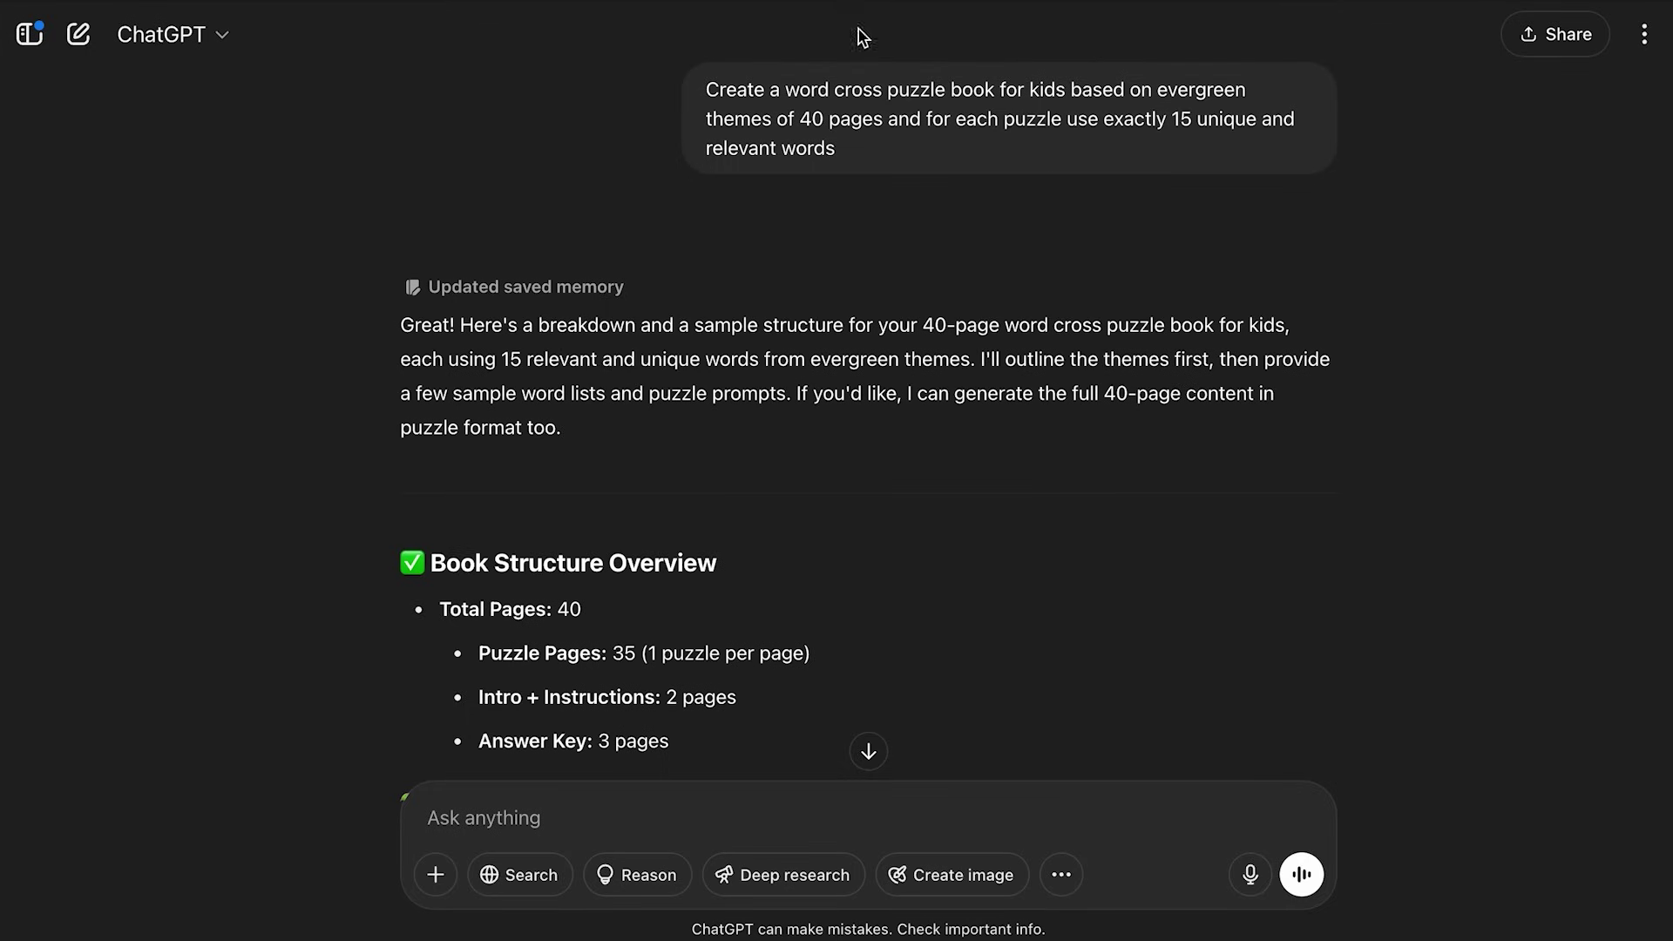
Read through the generated book structure, the evergreen theme list and the Ocean Life sample puzzle with its word list
scroll(900, 448, down, 4)
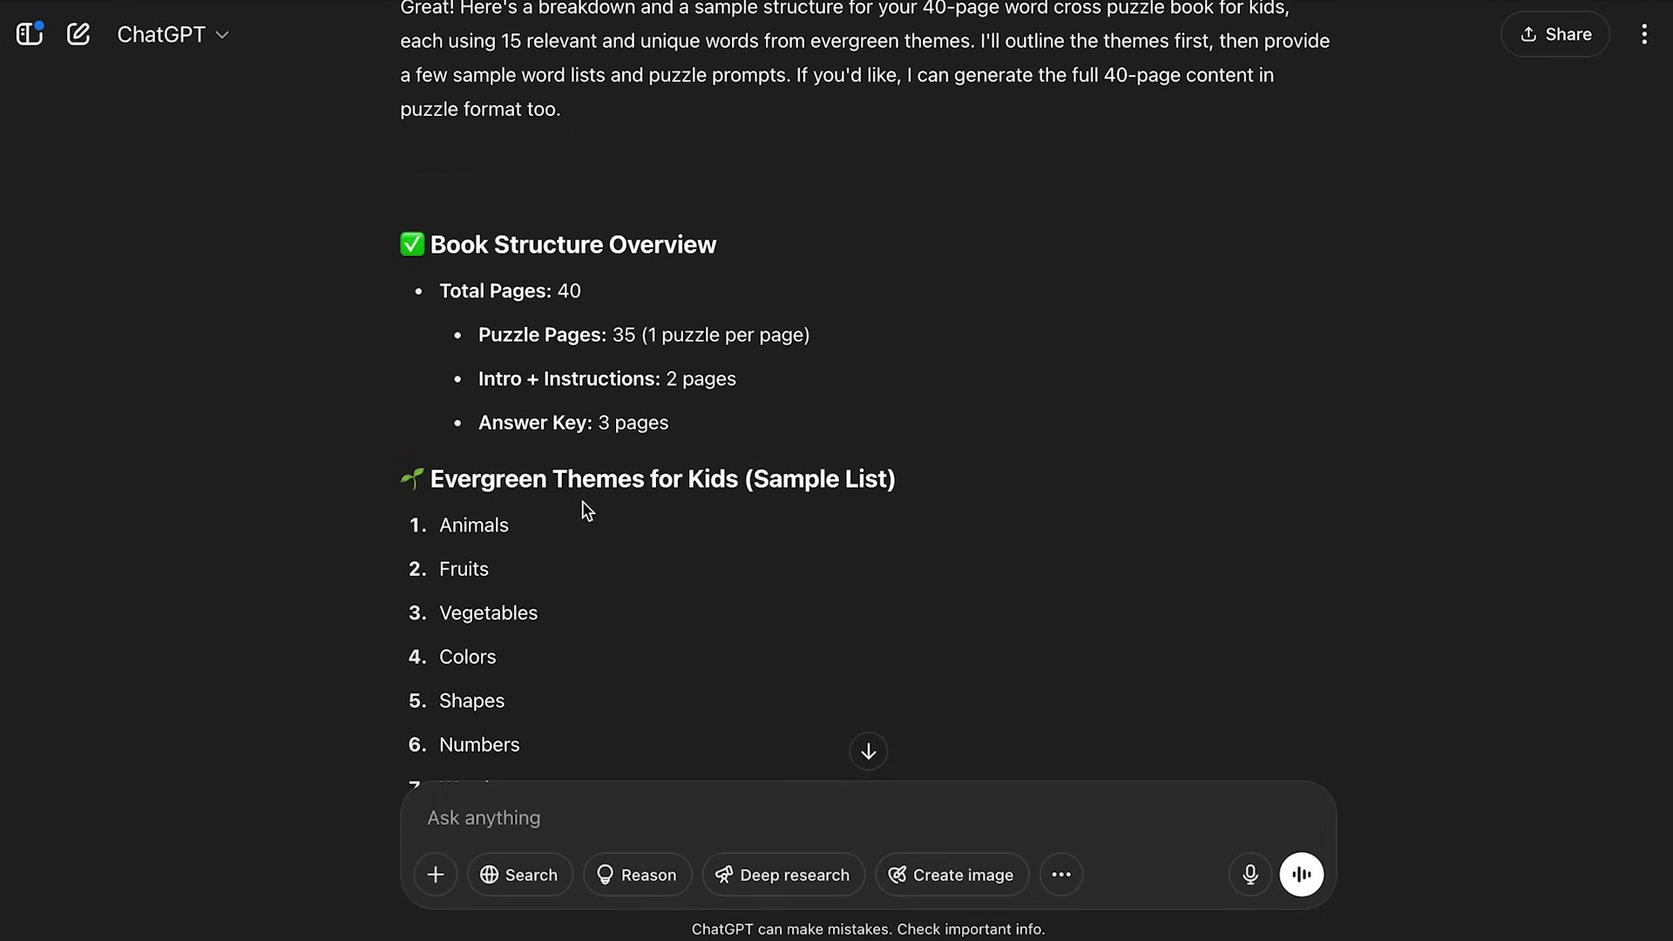
scroll(586, 510, down, 2)
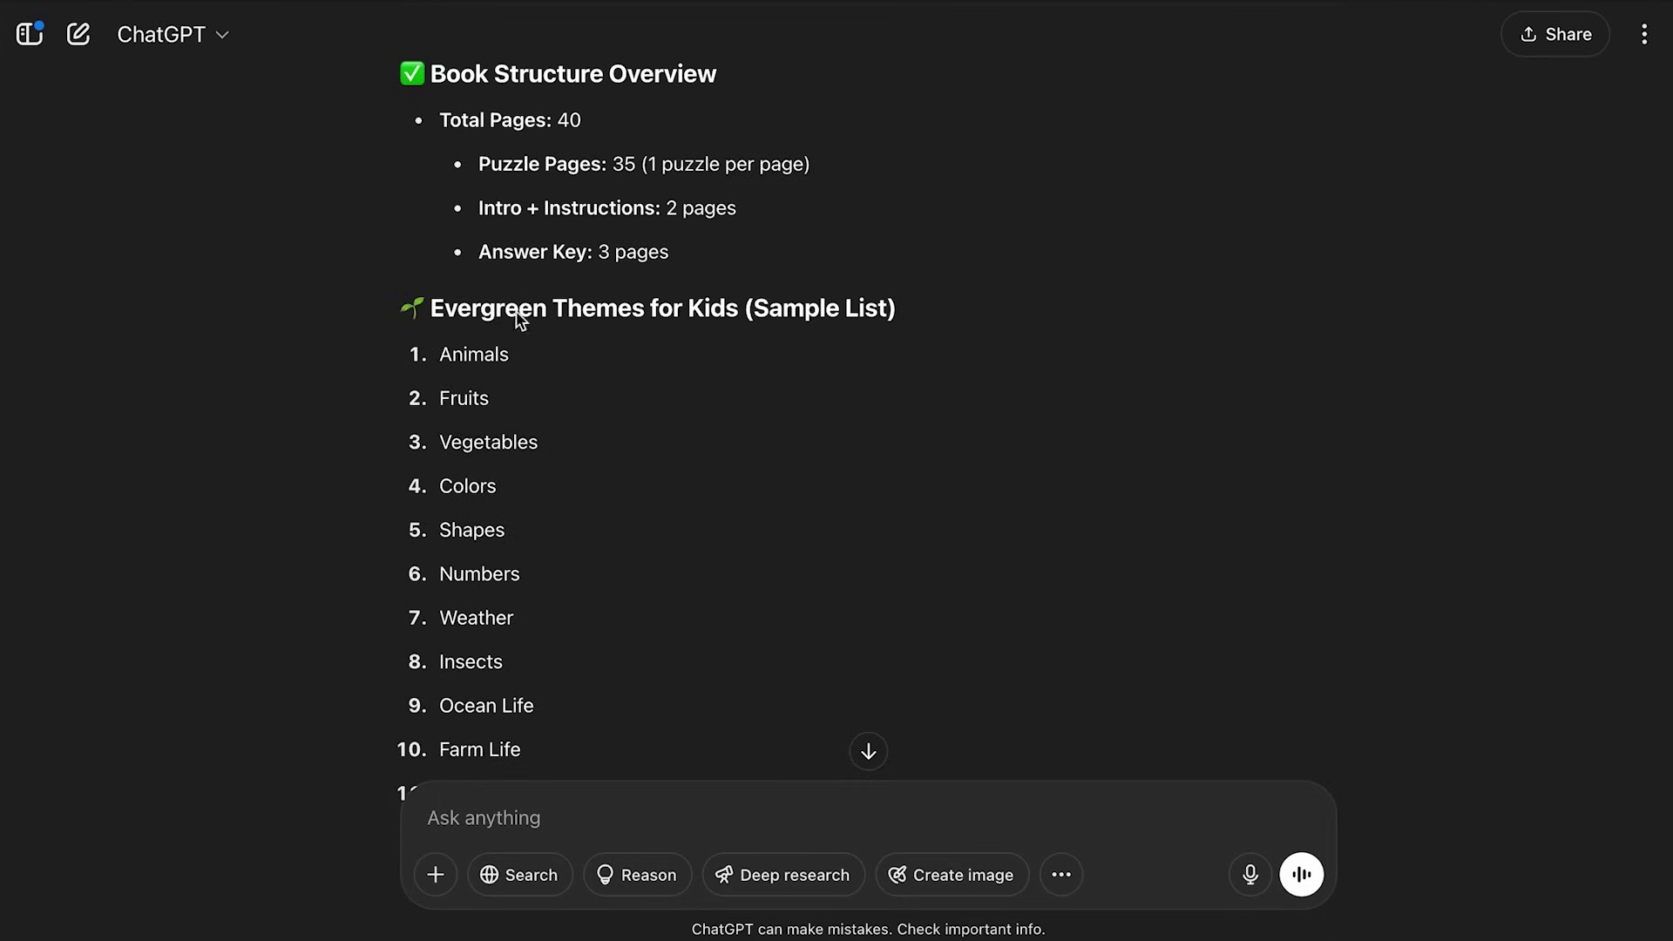
scroll(518, 470, down, 2)
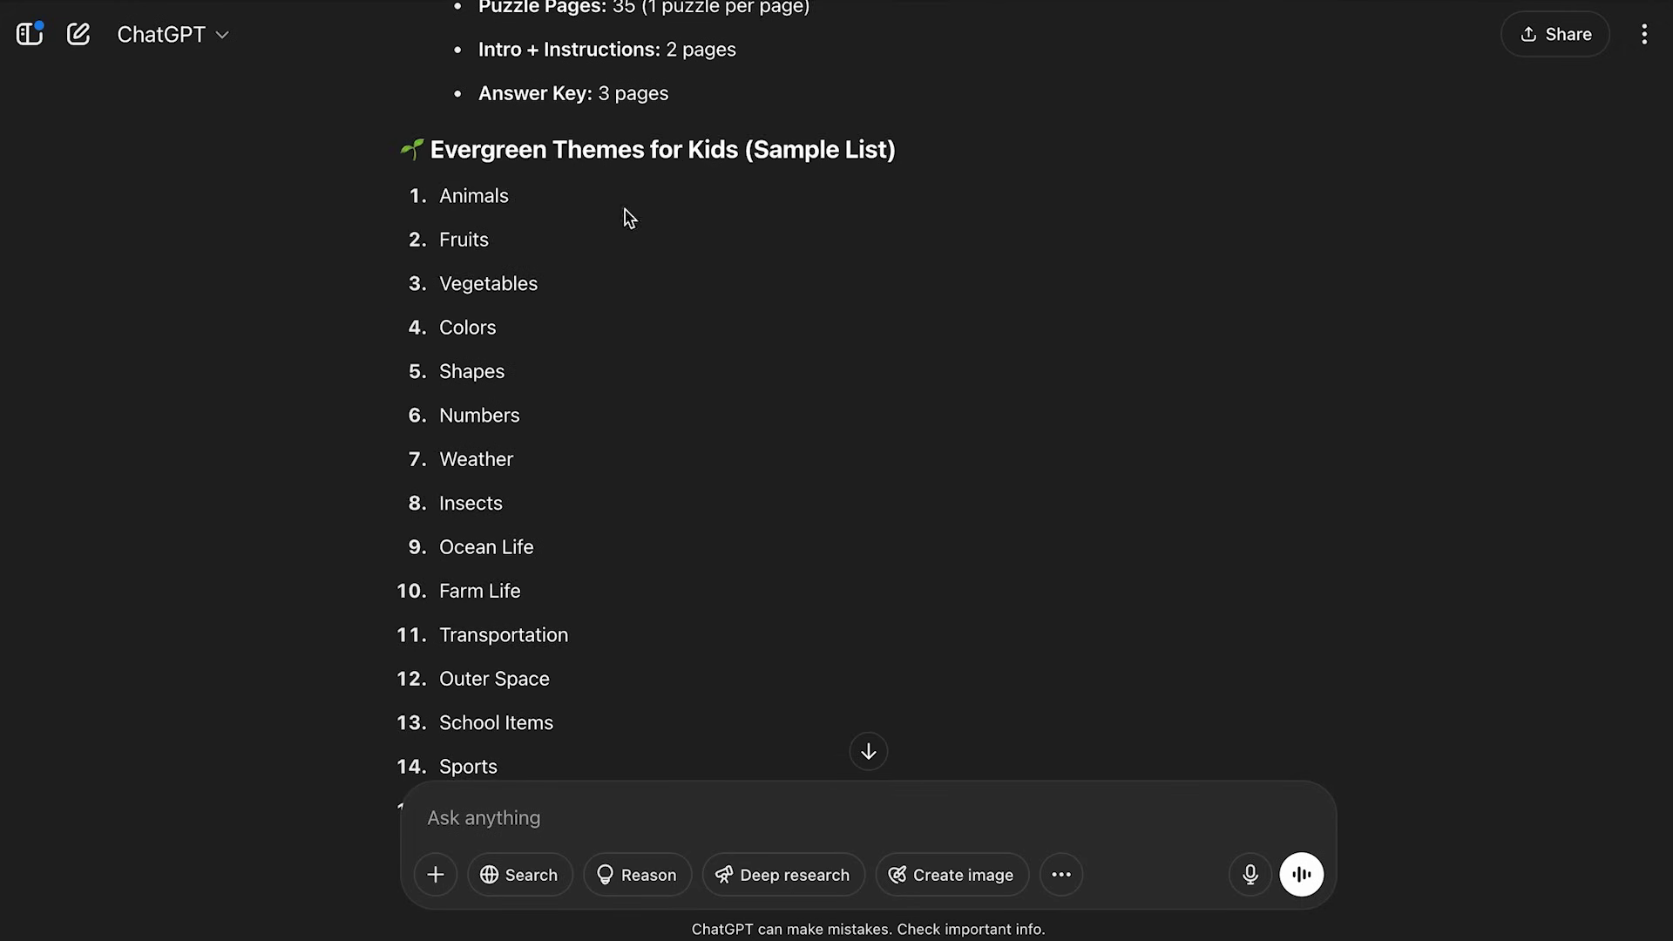
scroll(494, 415, down, 2)
scroll(526, 485, up, 2)
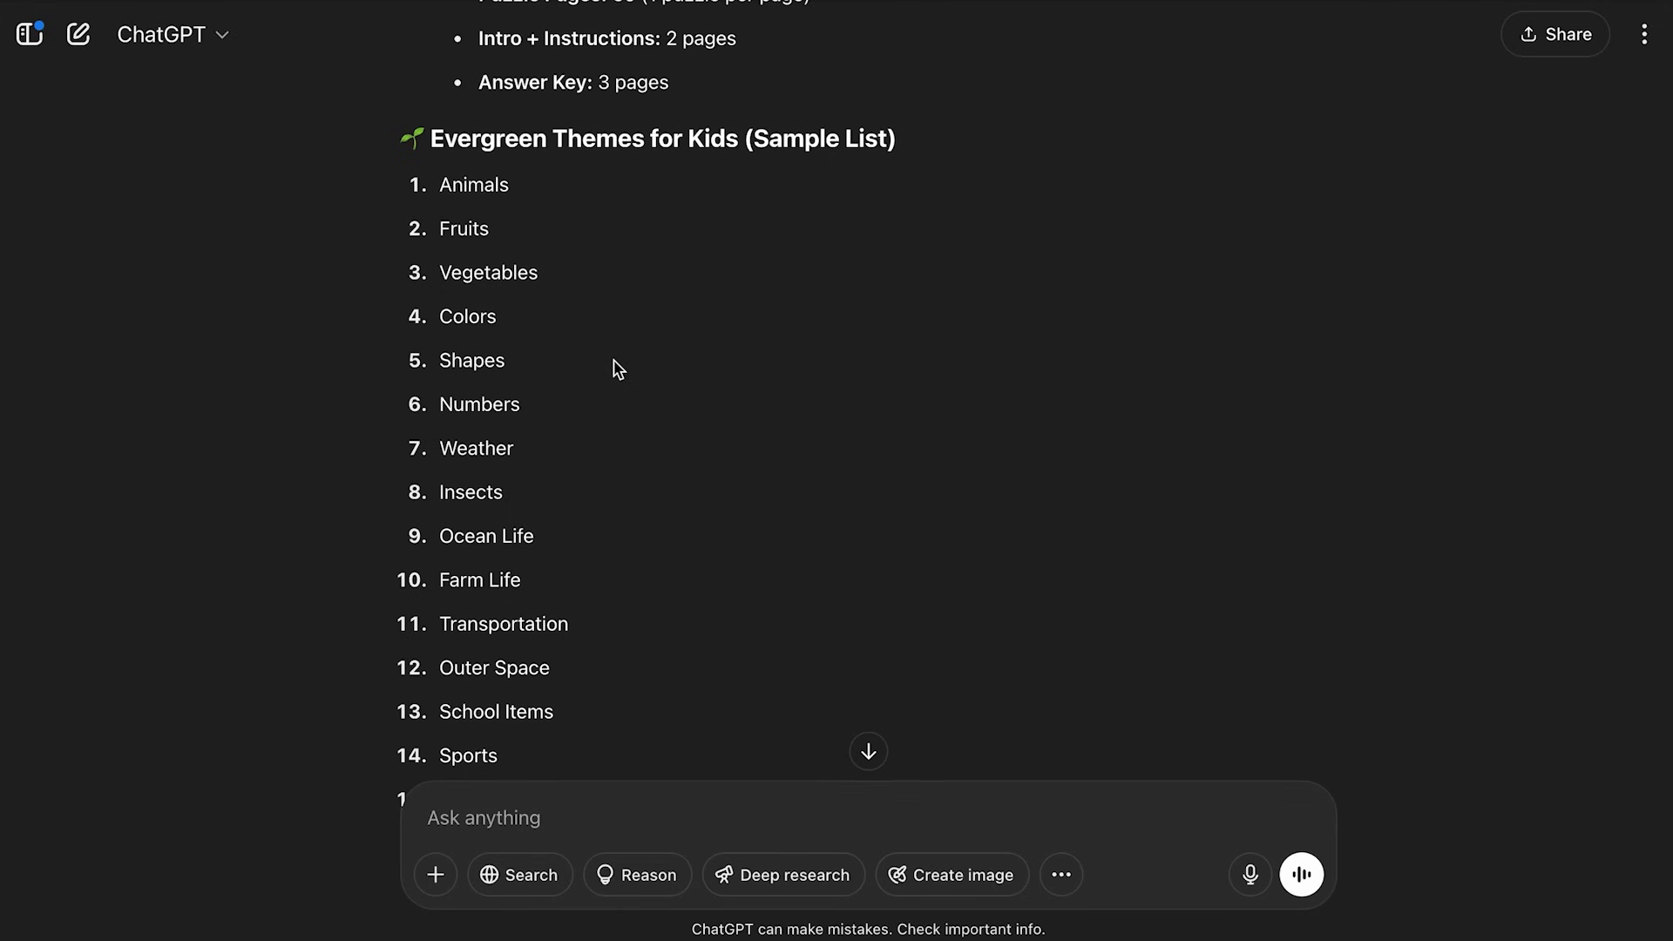
scroll(616, 366, down, 2)
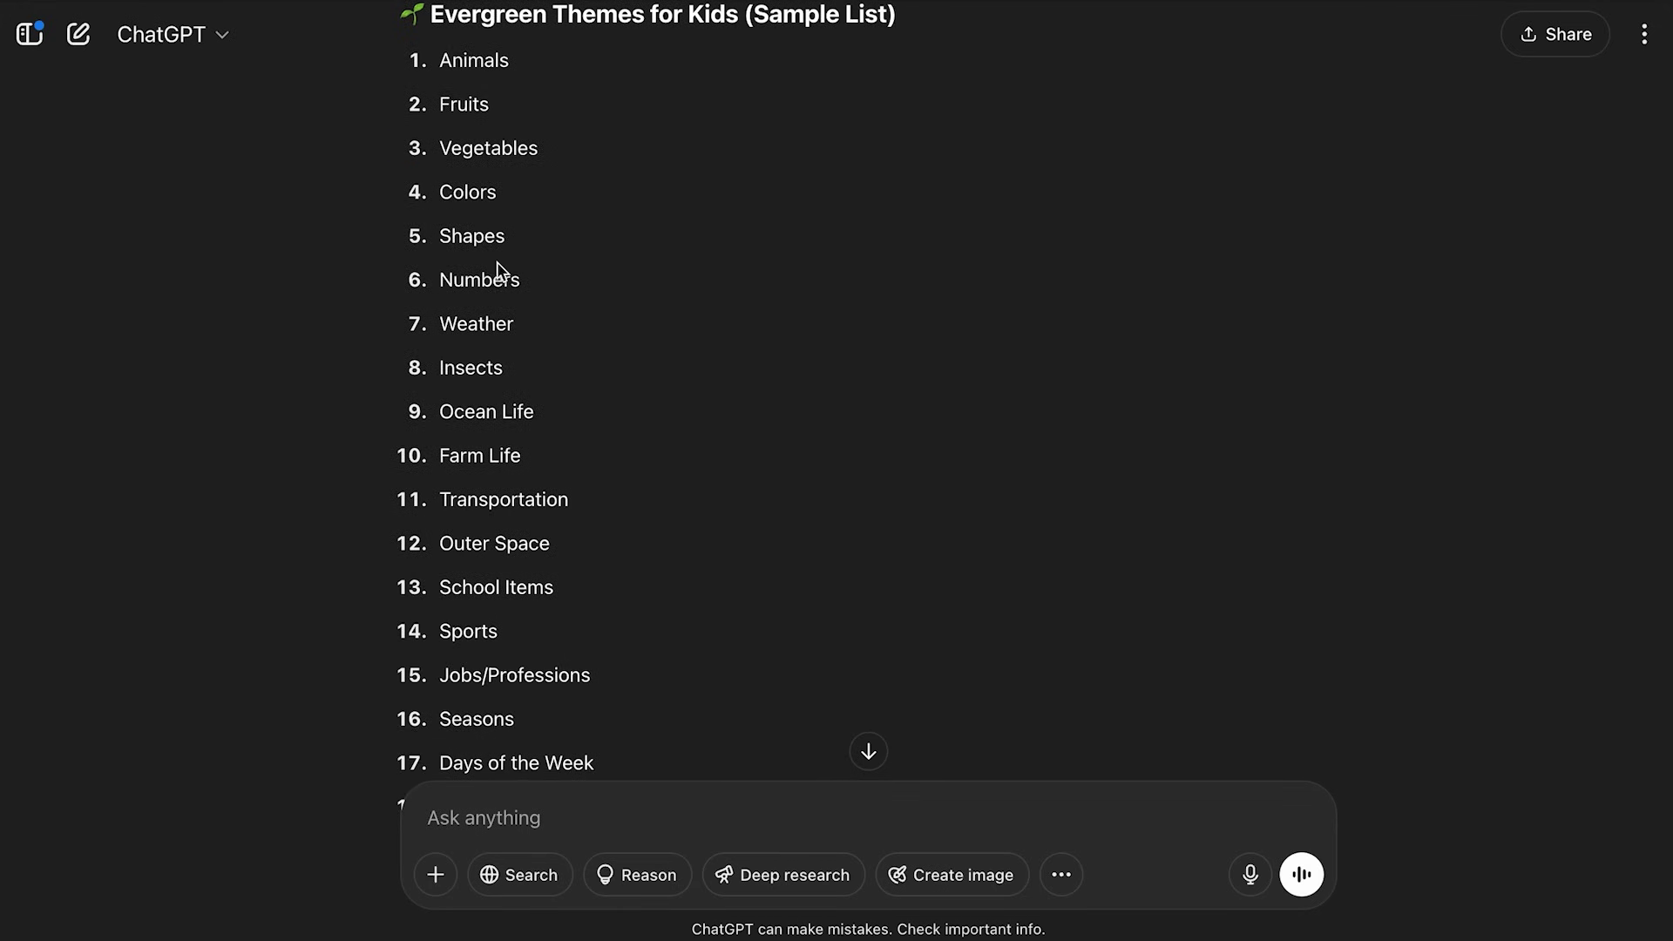
scroll(497, 261, down, 3)
scroll(496, 261, up, 4)
scroll(499, 262, down, 5)
scroll(501, 261, down, 10)
scroll(499, 258, up, 1)
scroll(500, 261, down, 5)
scroll(505, 261, up, 5)
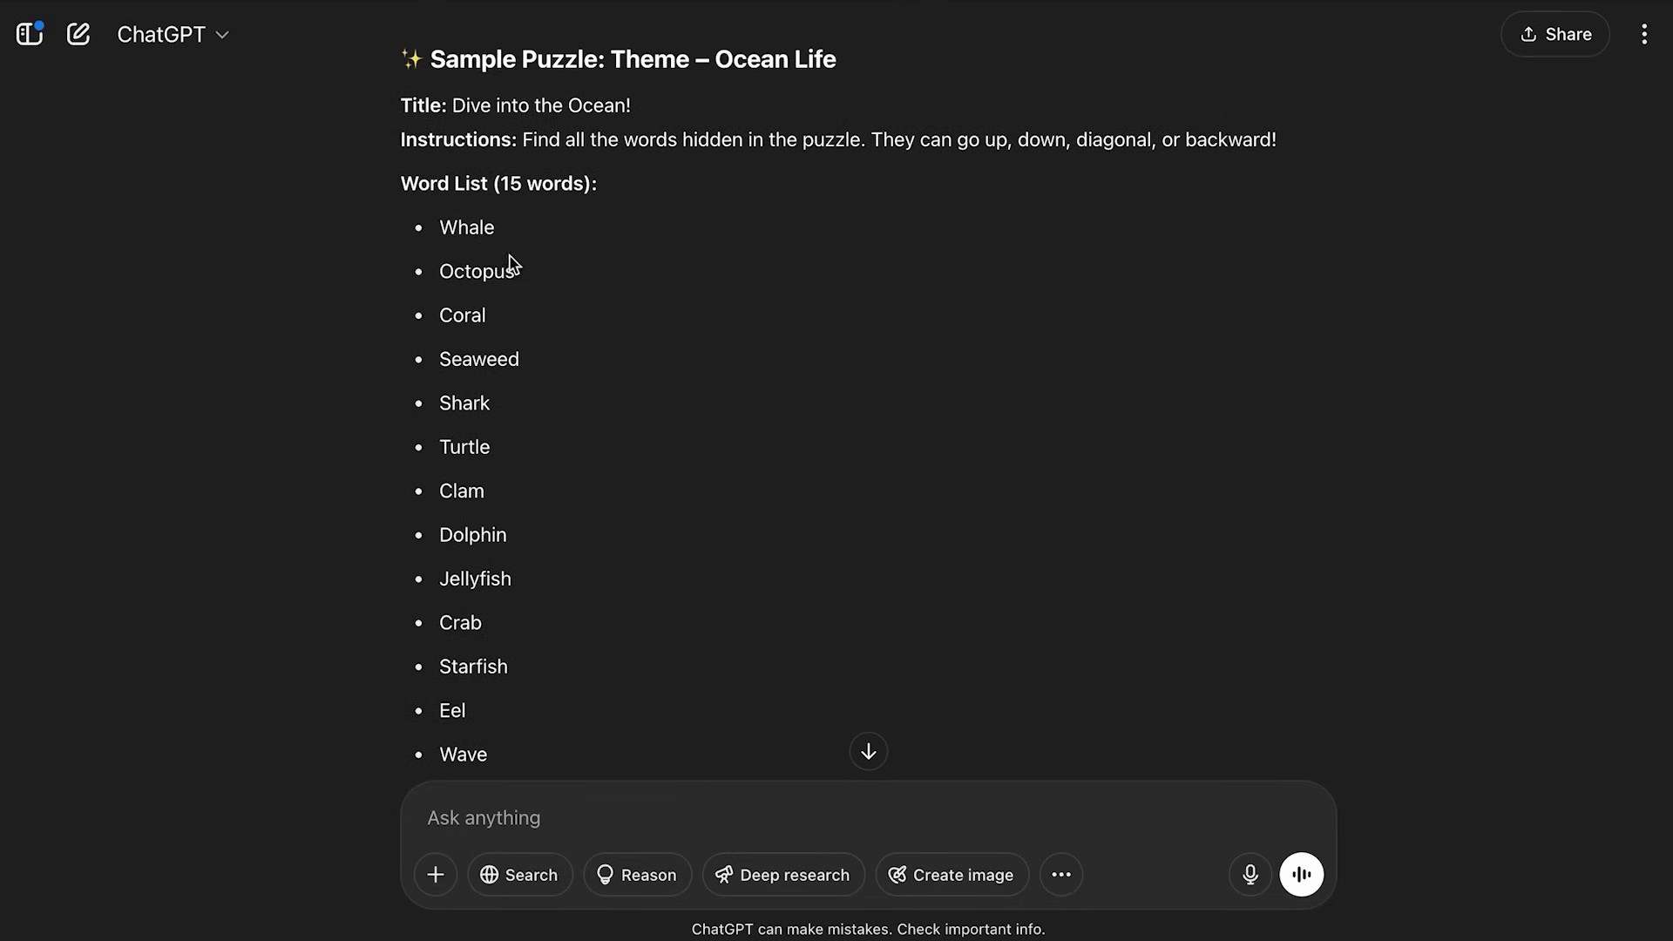
scroll(641, 348, down, 1)
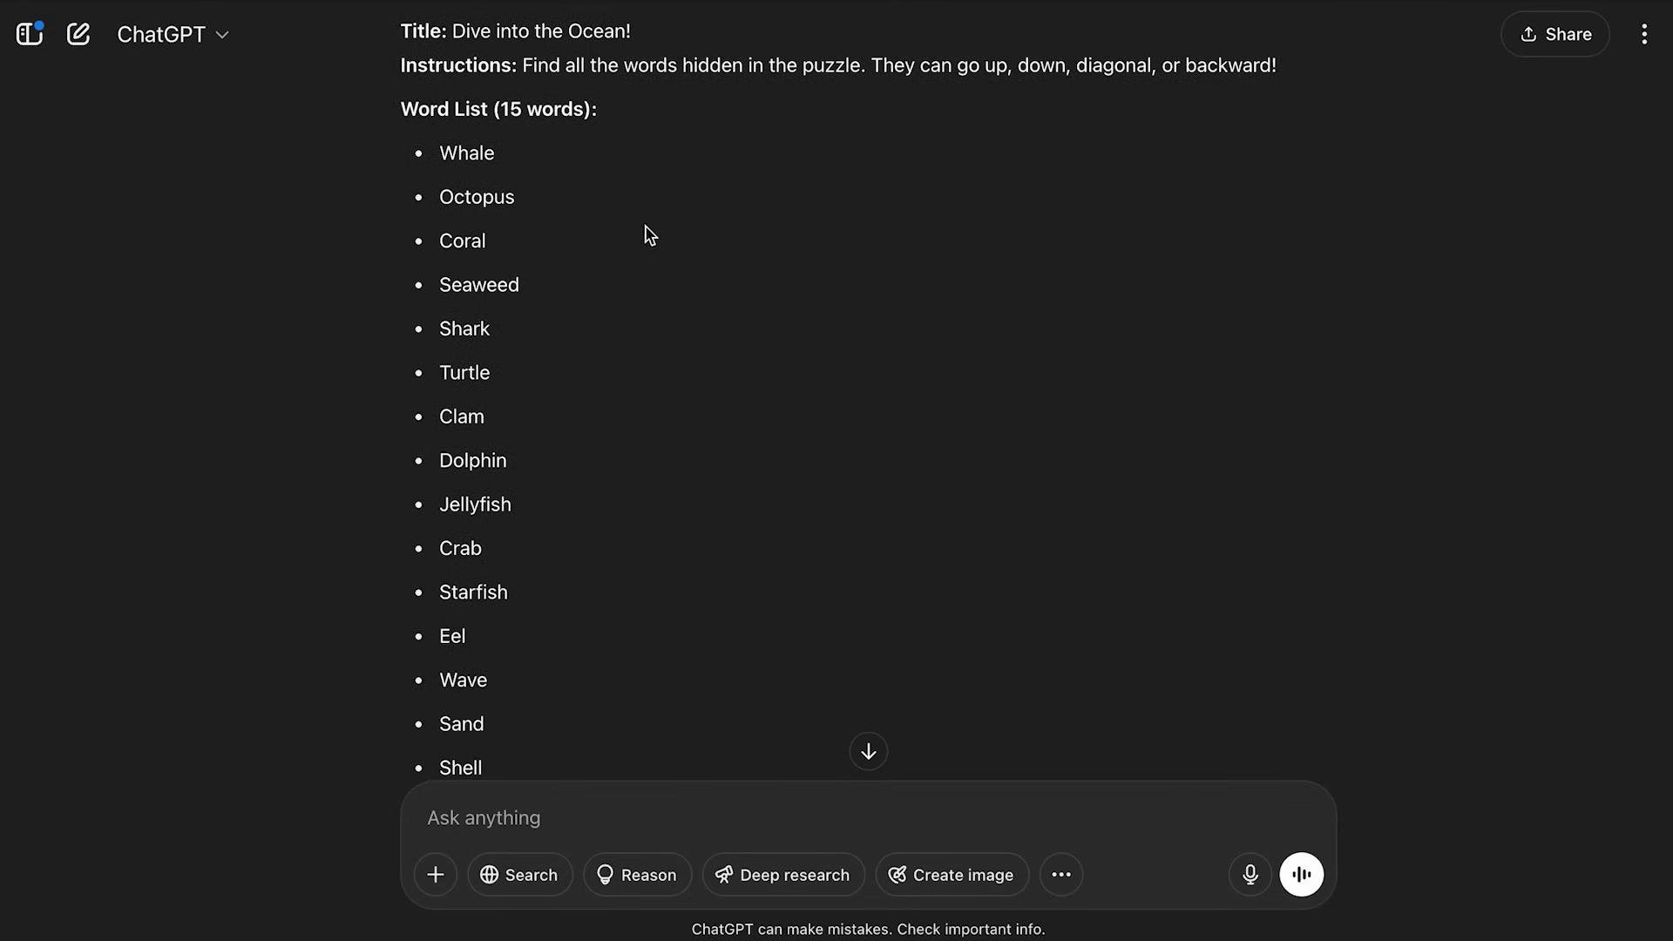
scroll(649, 261, up, 1)
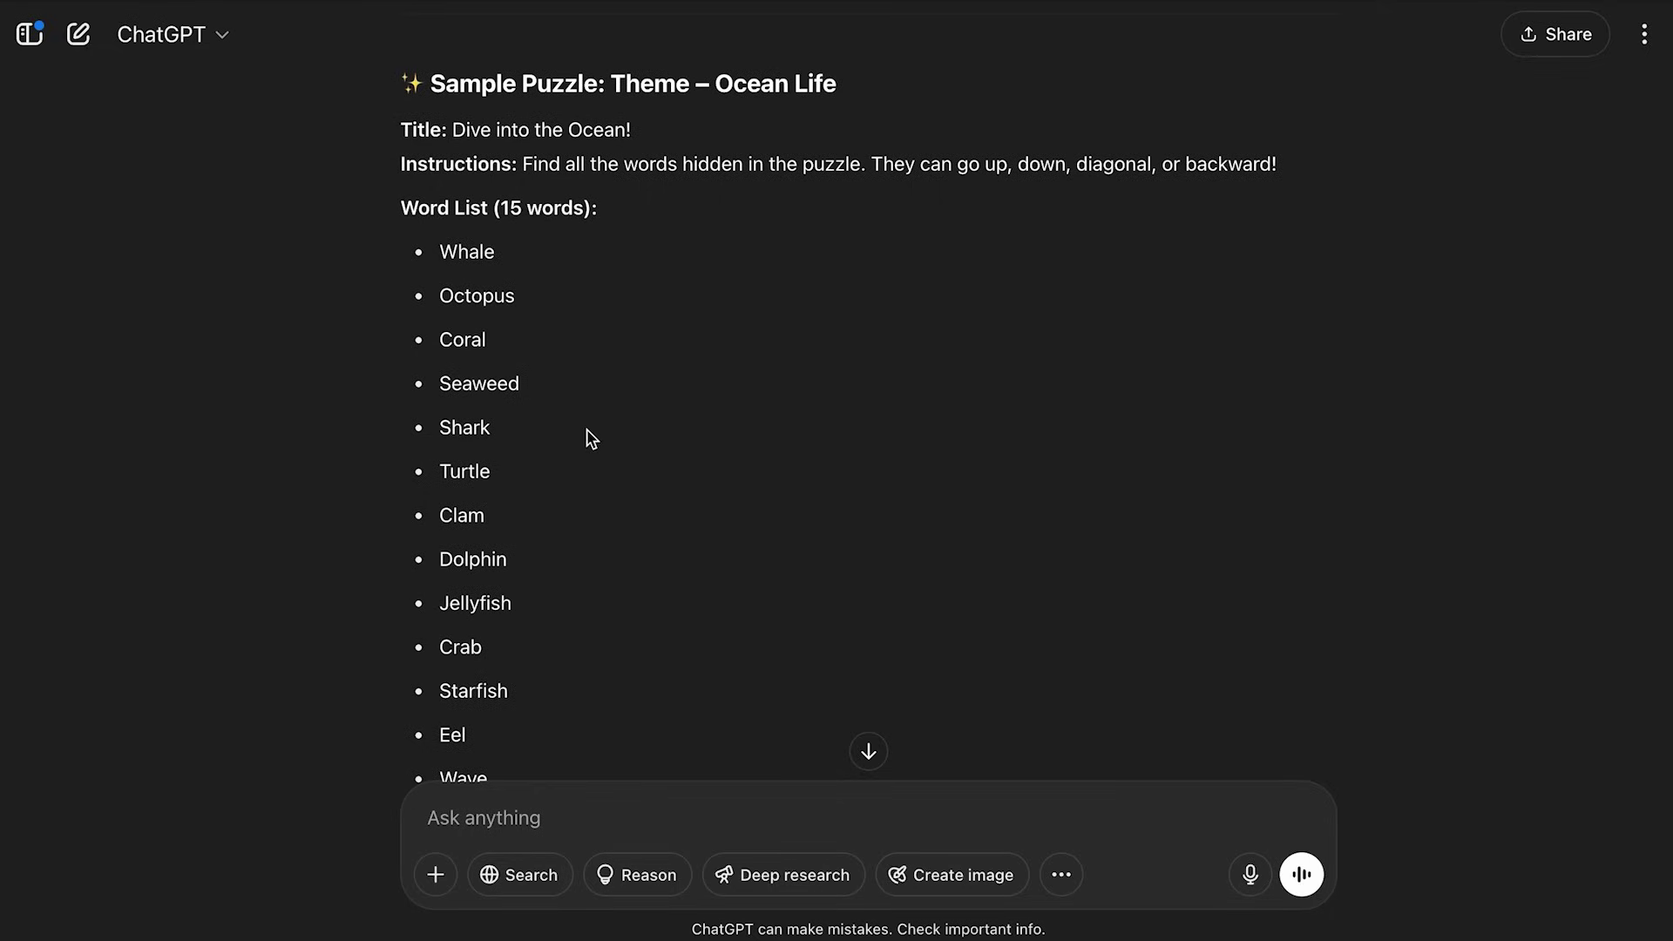
Copy the Ocean Life word list, Whale through Shell, and paste it into column A of a blank Google Sheets spreadsheet starting at A1
drag(440, 252, 505, 644)
scroll(489, 460, down, 3)
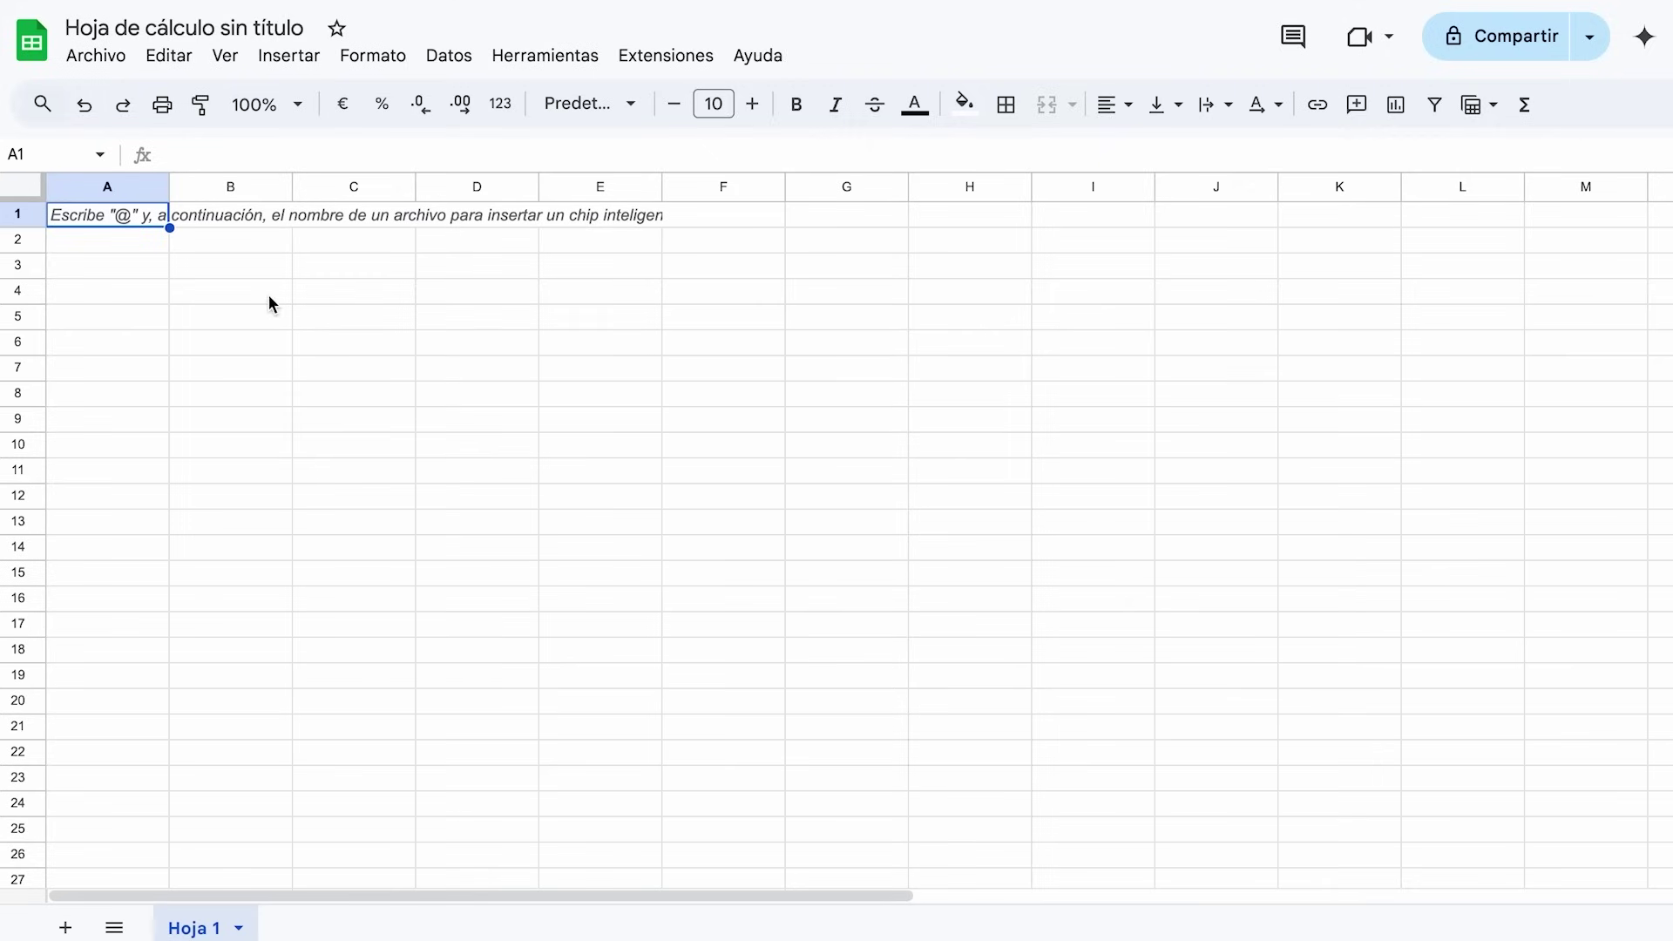
key(ctrl+v)
click(353, 390)
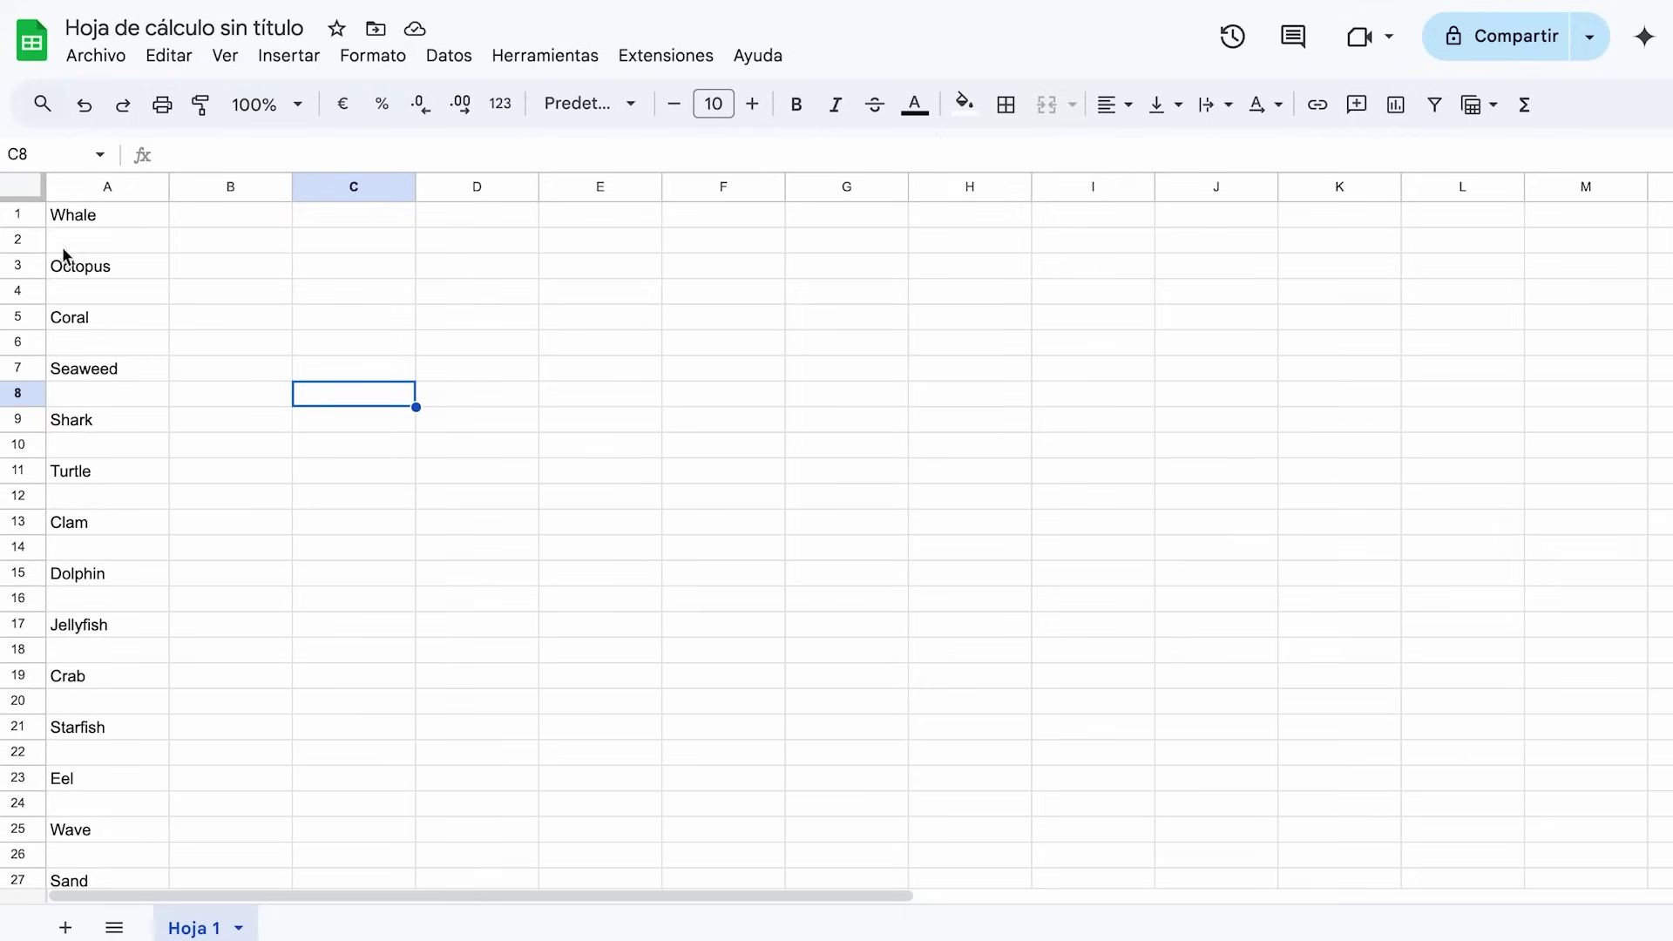
Move the word rows up to remove the blank rows, so the words fill A1 to A15 consecutively
click(17, 239)
drag(24, 238, 78, 375)
scroll(155, 427, up, 10)
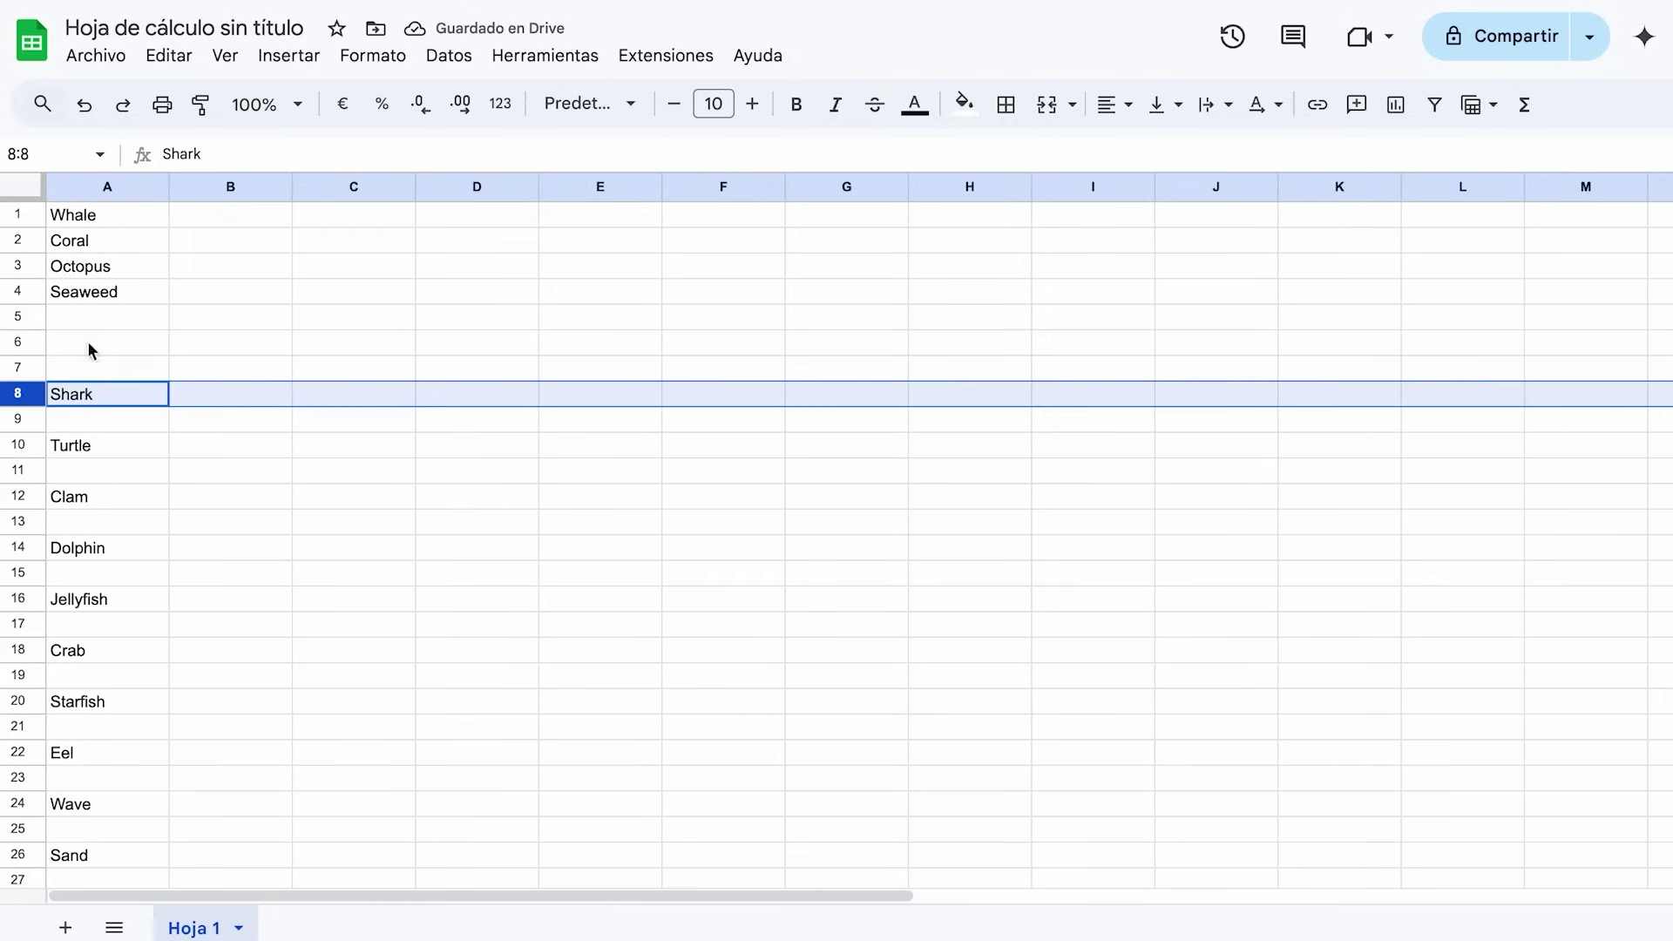
drag(23, 389, 43, 318)
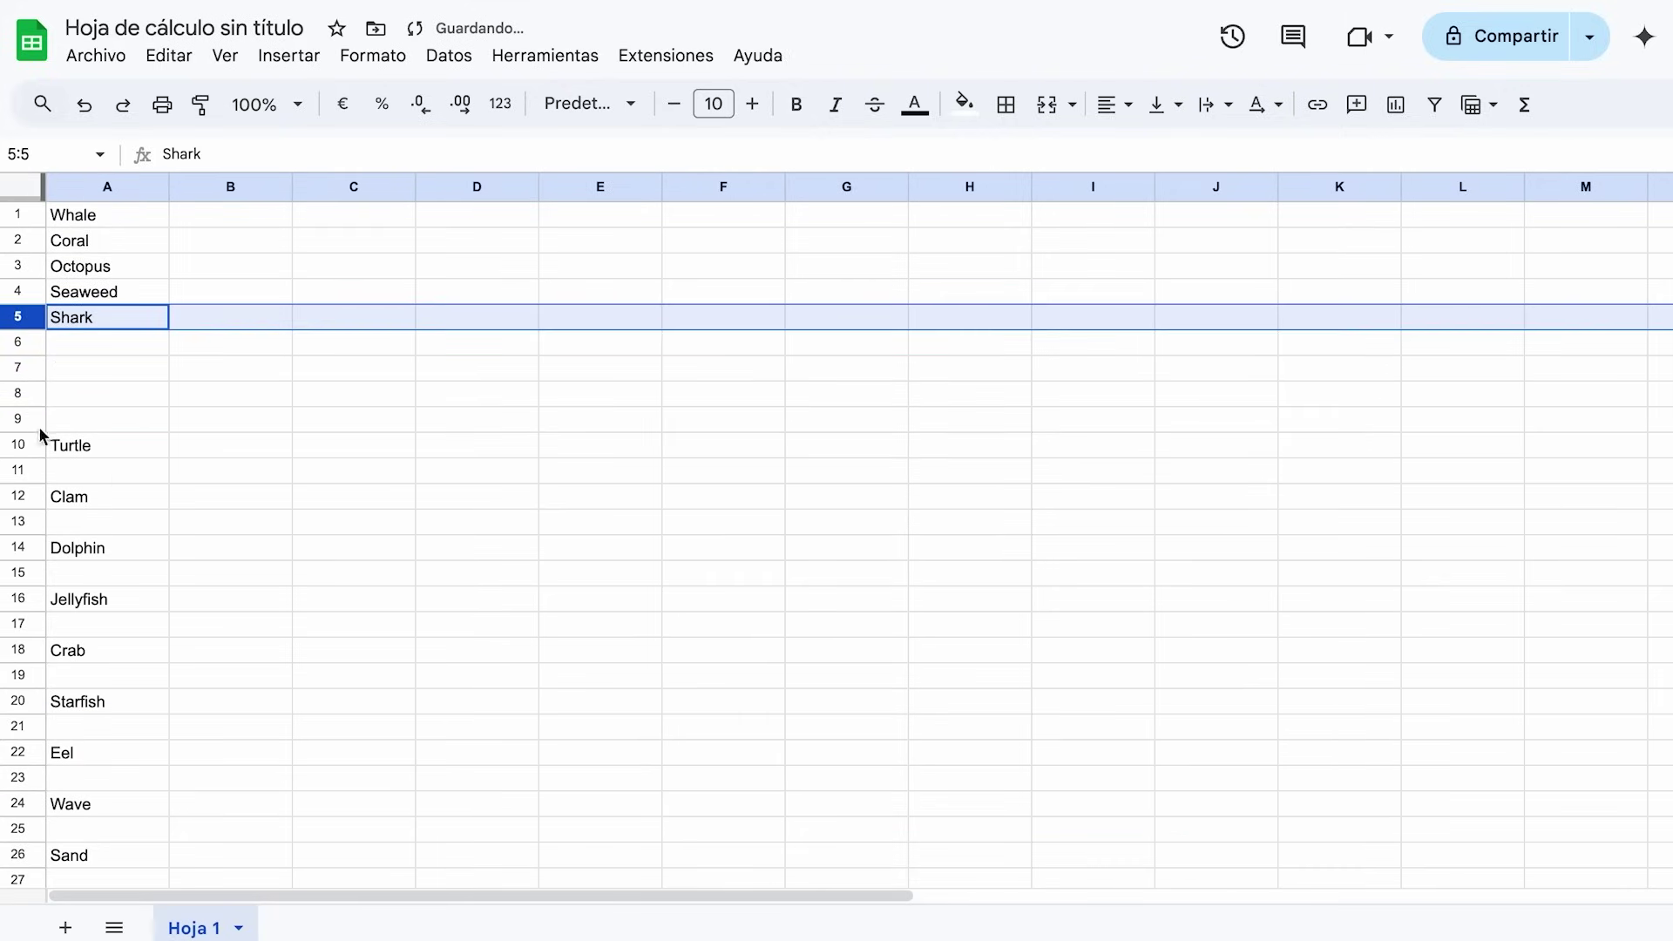
click(38, 446)
drag(37, 446, 45, 345)
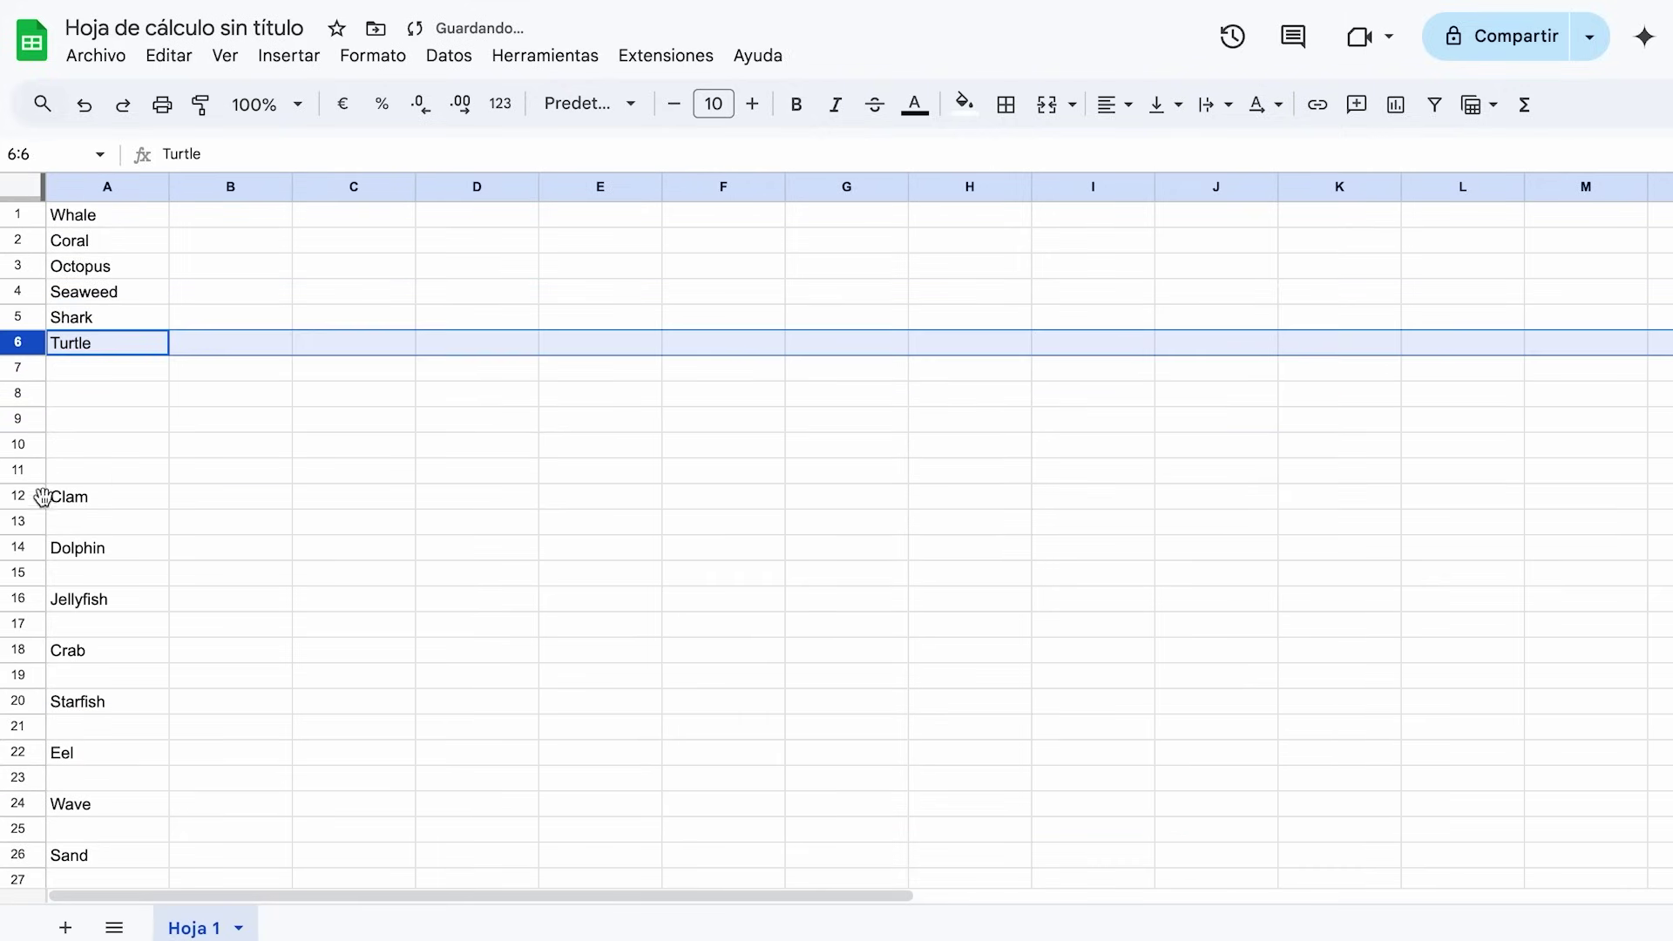
click(31, 497)
drag(30, 497, 30, 368)
click(28, 543)
drag(28, 545, 30, 394)
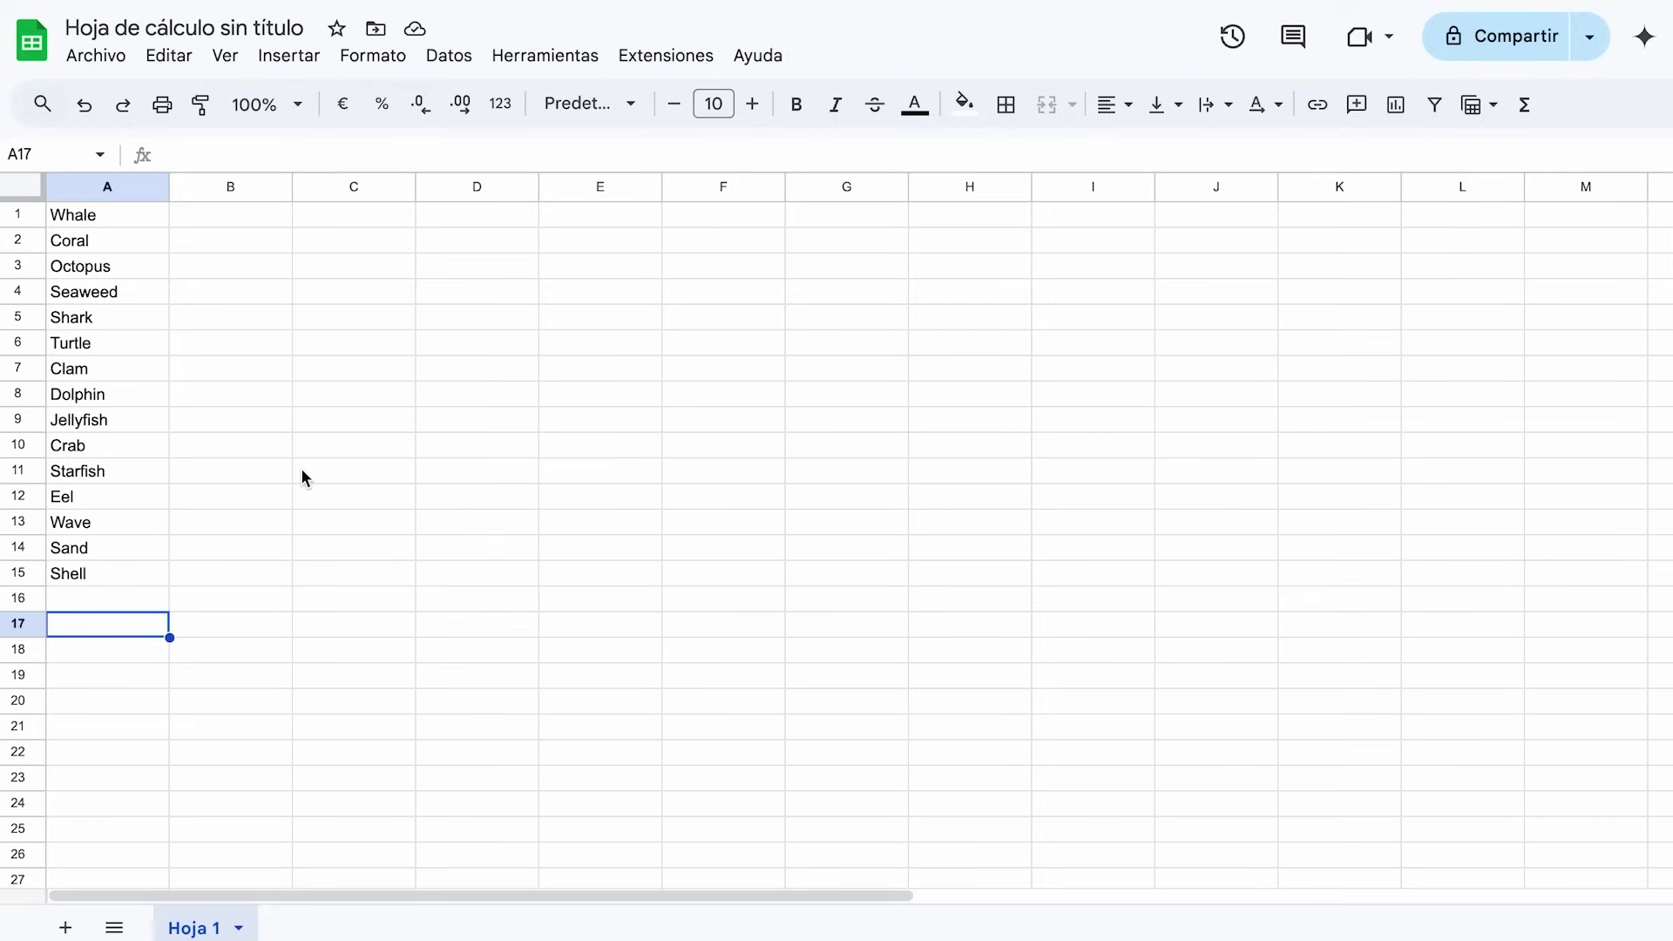
Download the word list spreadsheet as a comma-separated values (.csv) file
click(98, 57)
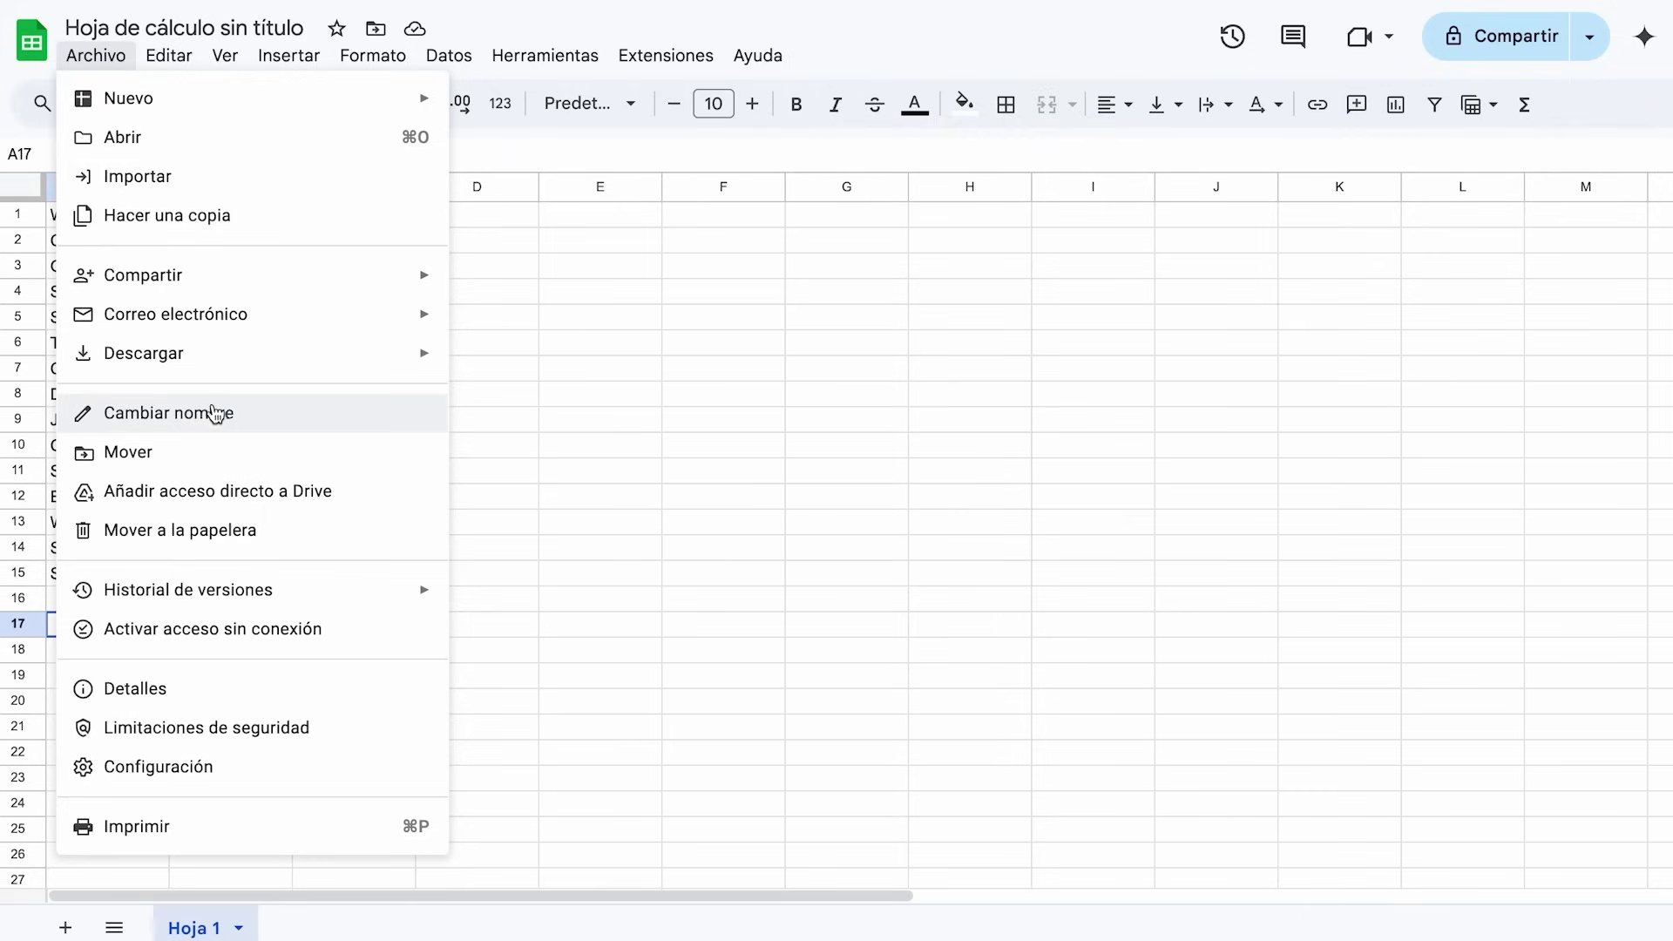
mouse_move(292, 306)
mouse_move(328, 370)
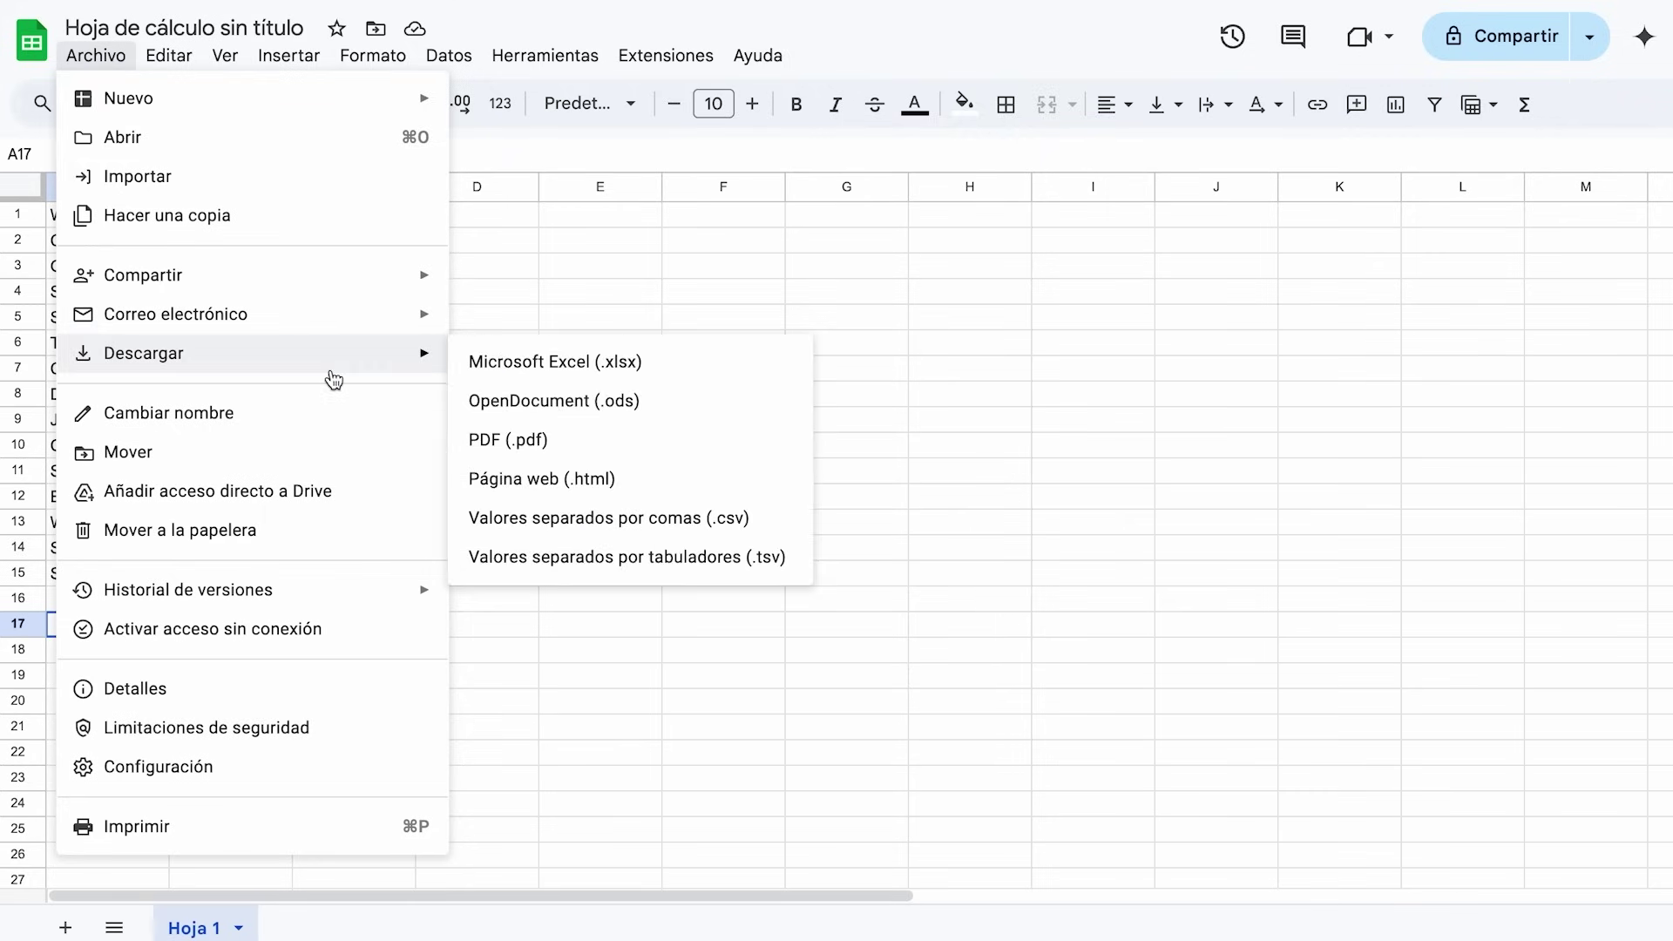
click(642, 519)
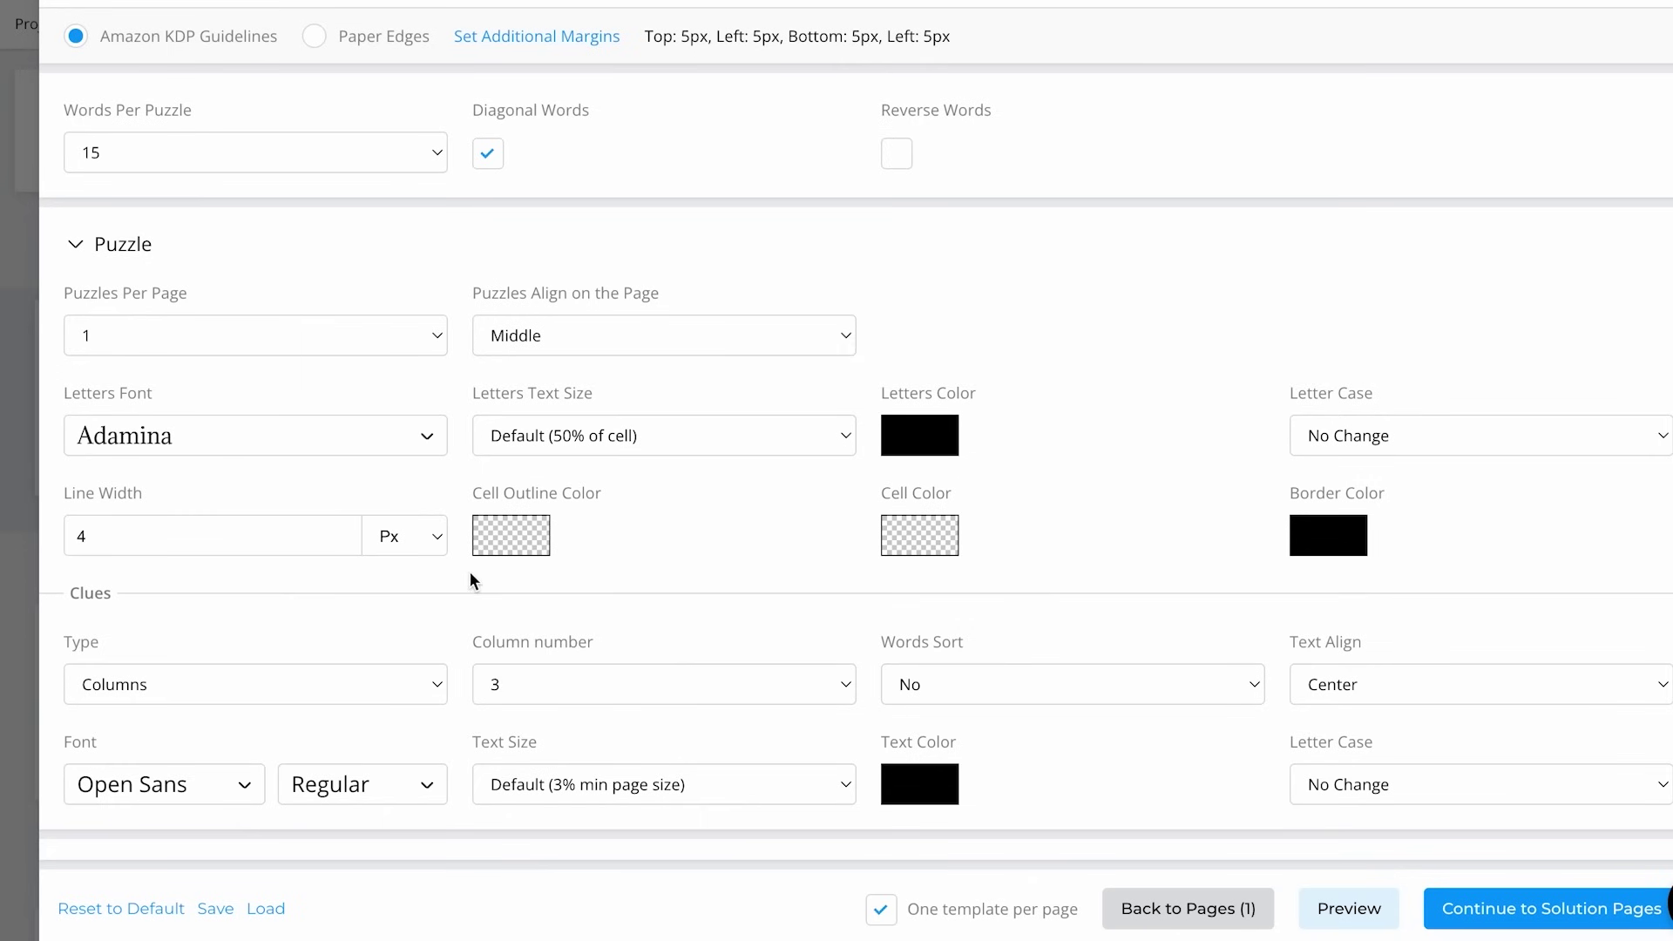
Switch back to the word search template in the book editor and load Puzzle_Book - Hoja 1 (1).csv as its words file
scroll(489, 685, down, 4)
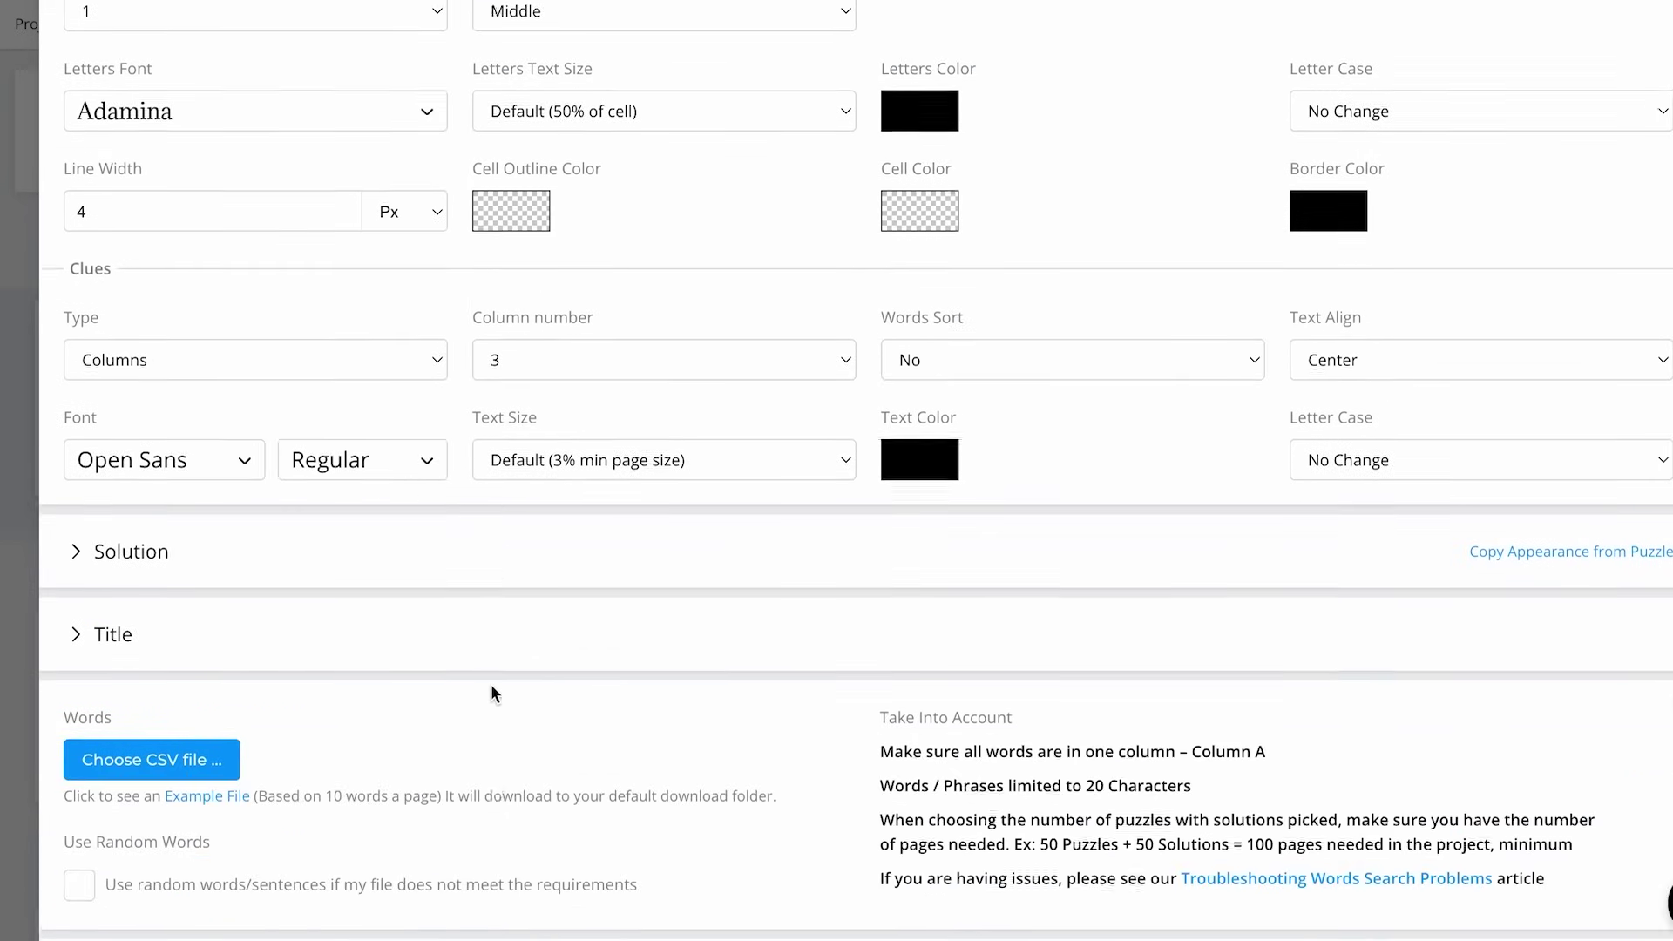
scroll(490, 683, down, 1)
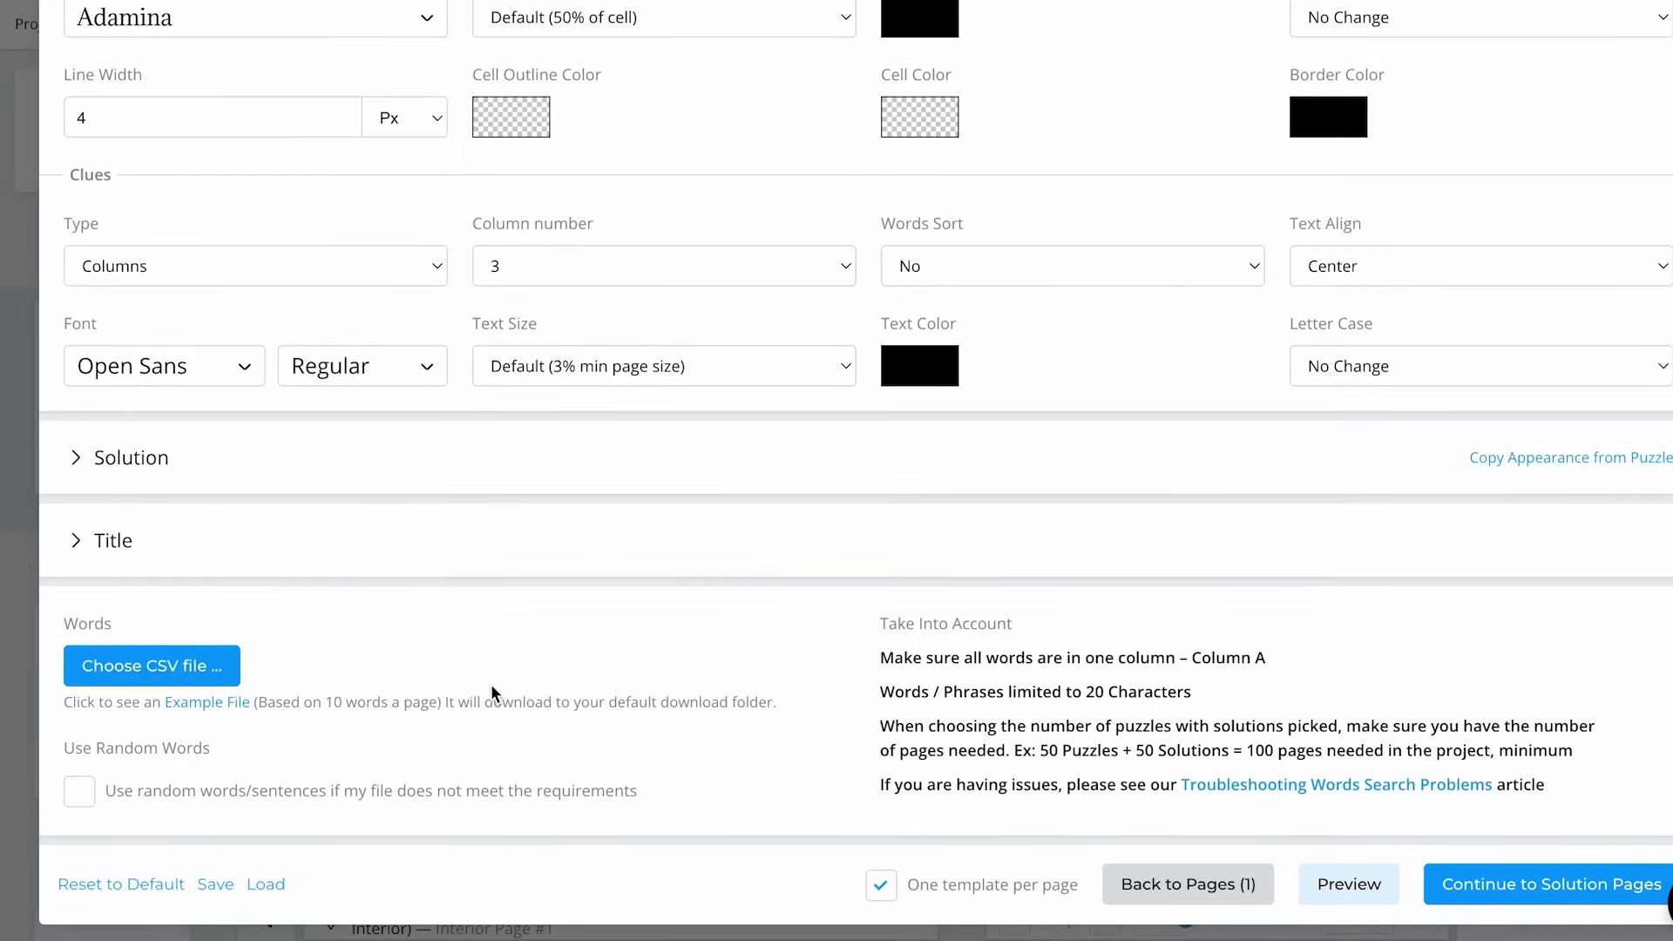
click(149, 671)
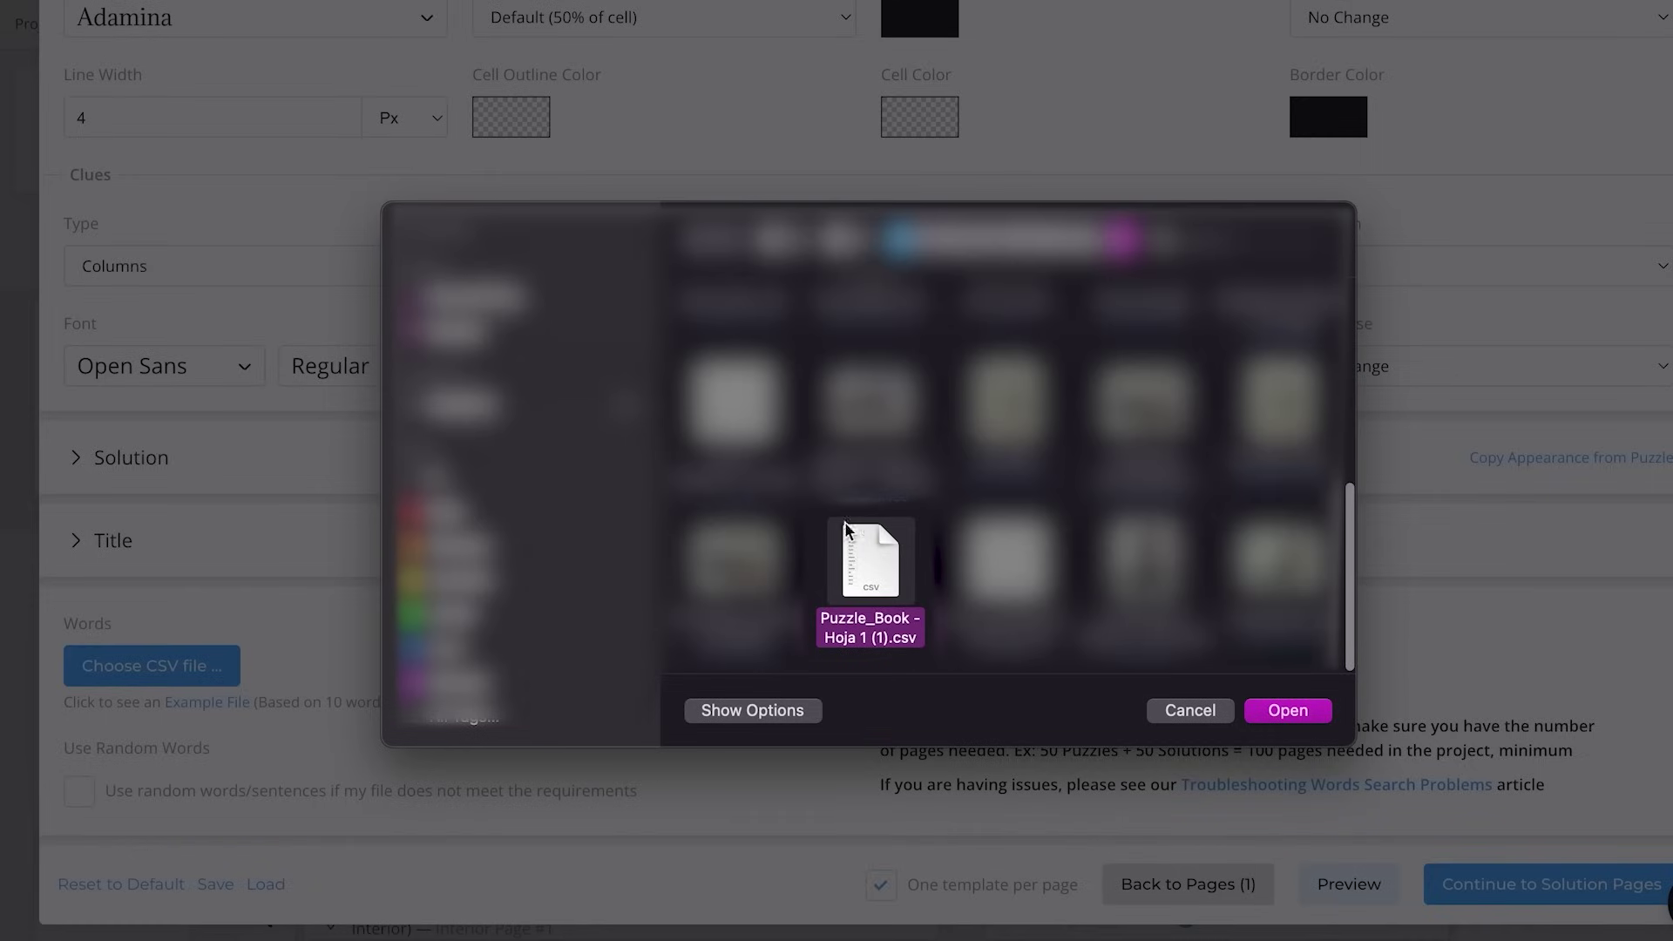
click(1297, 714)
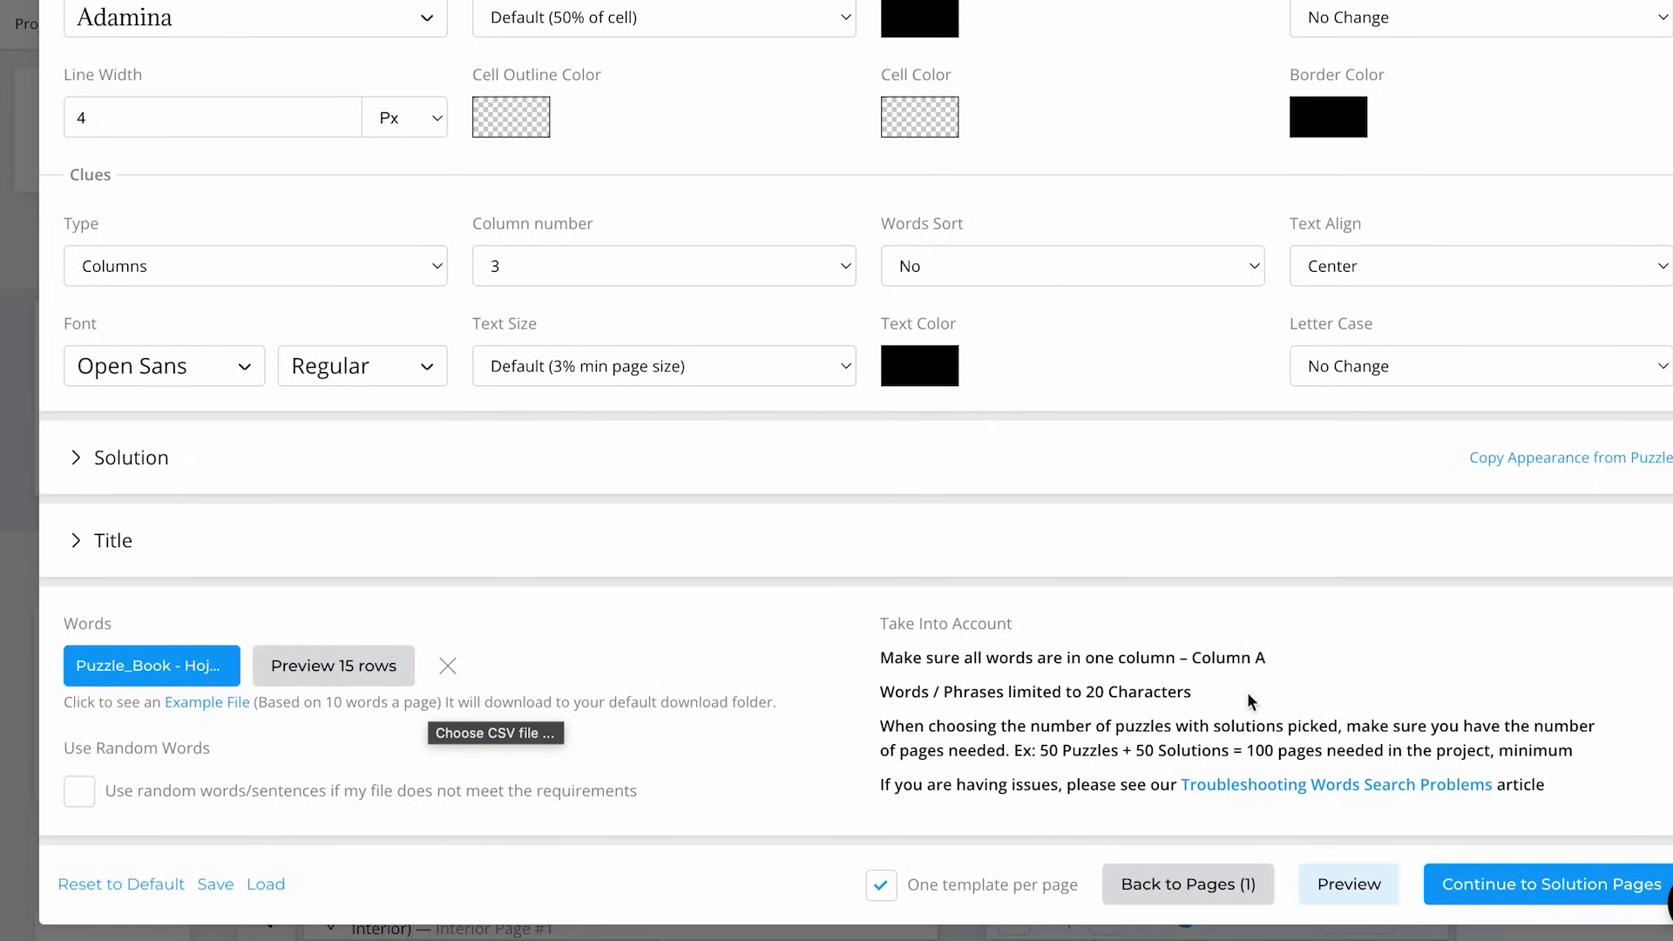
Continue to the solution pages, keep Page 2 for the solution and submit to generate the word search on Page 1
click(1492, 894)
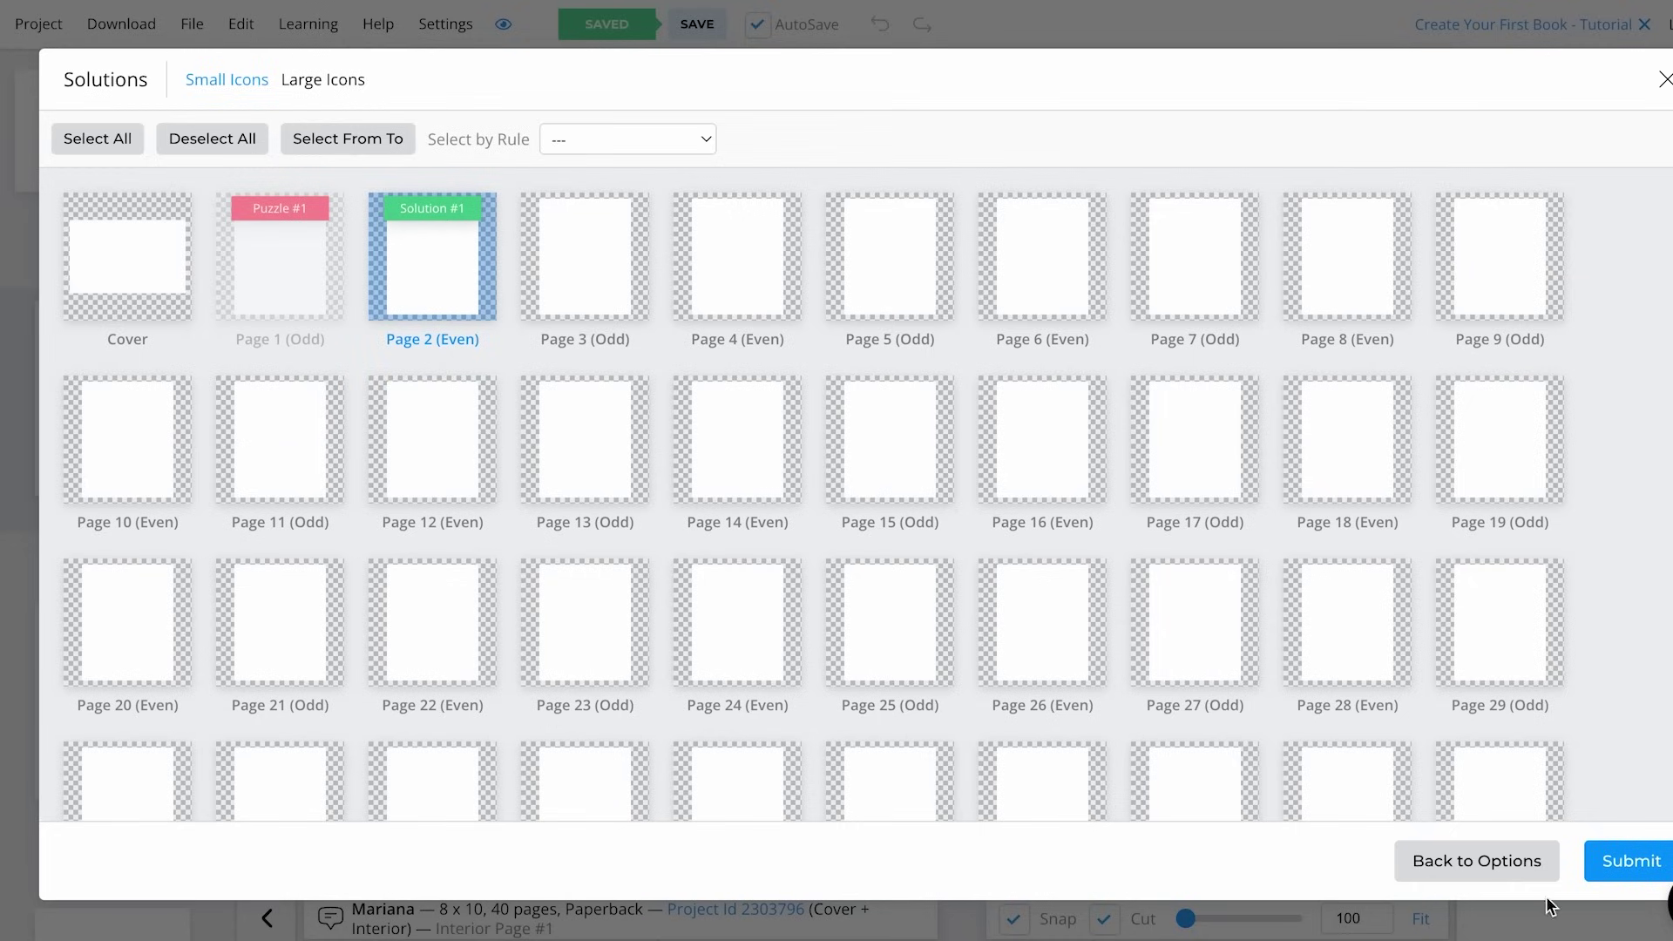
click(1625, 867)
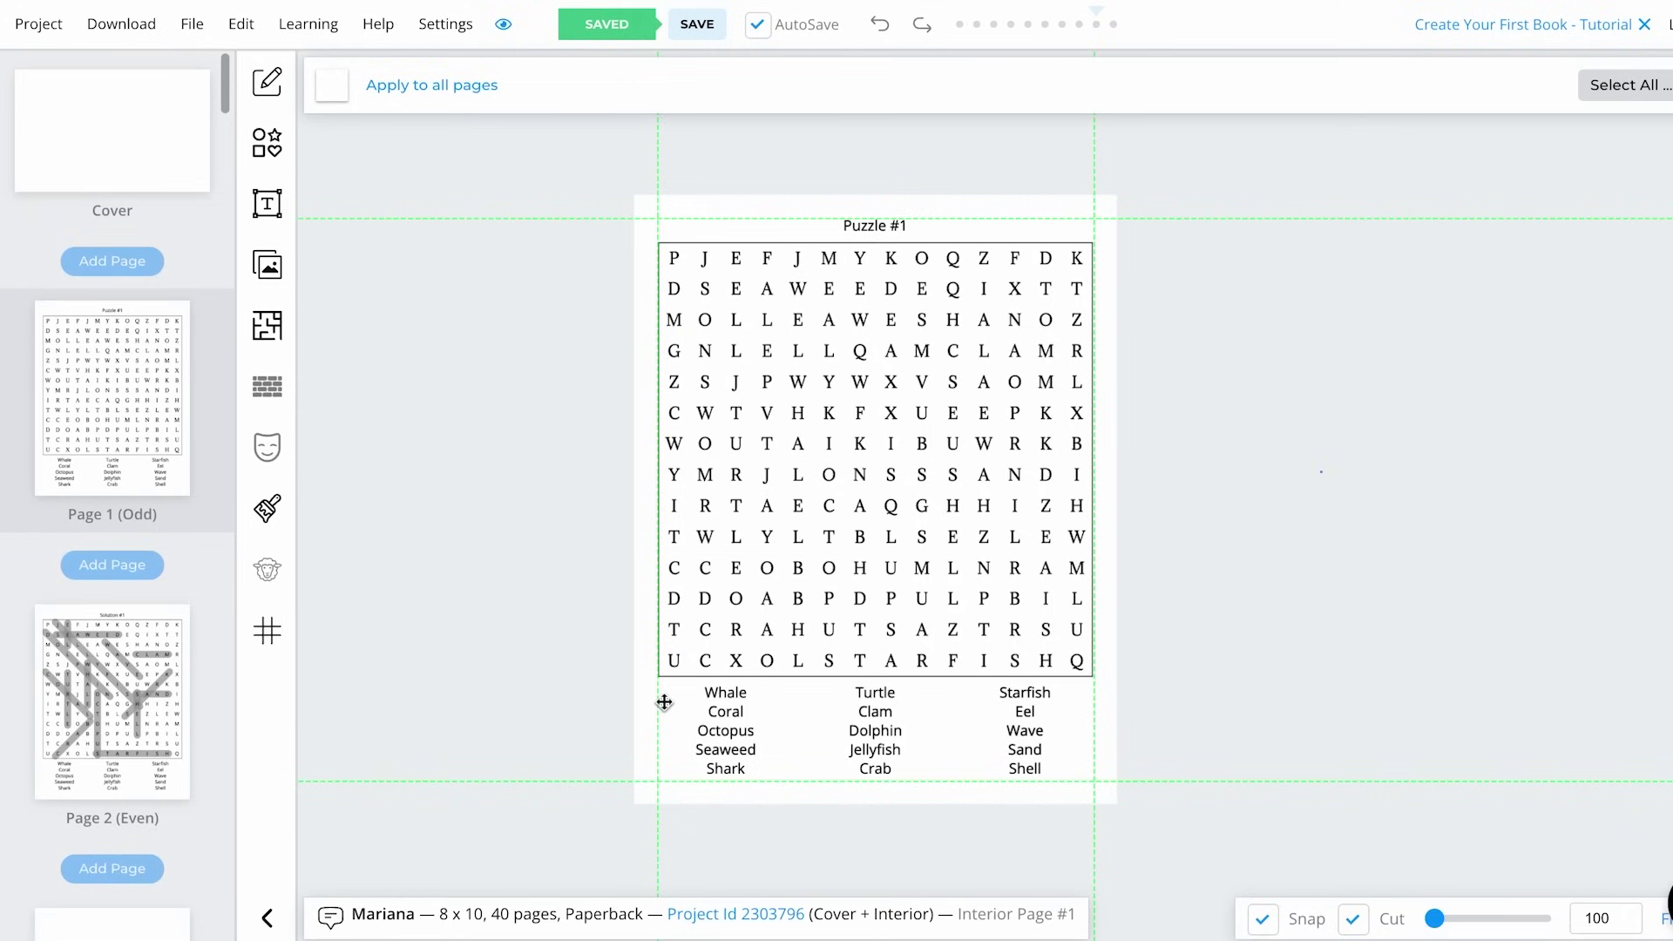
Scale down all elements of the word search on Page 1, centre them within the margins and save the book
drag(592, 190, 1120, 777)
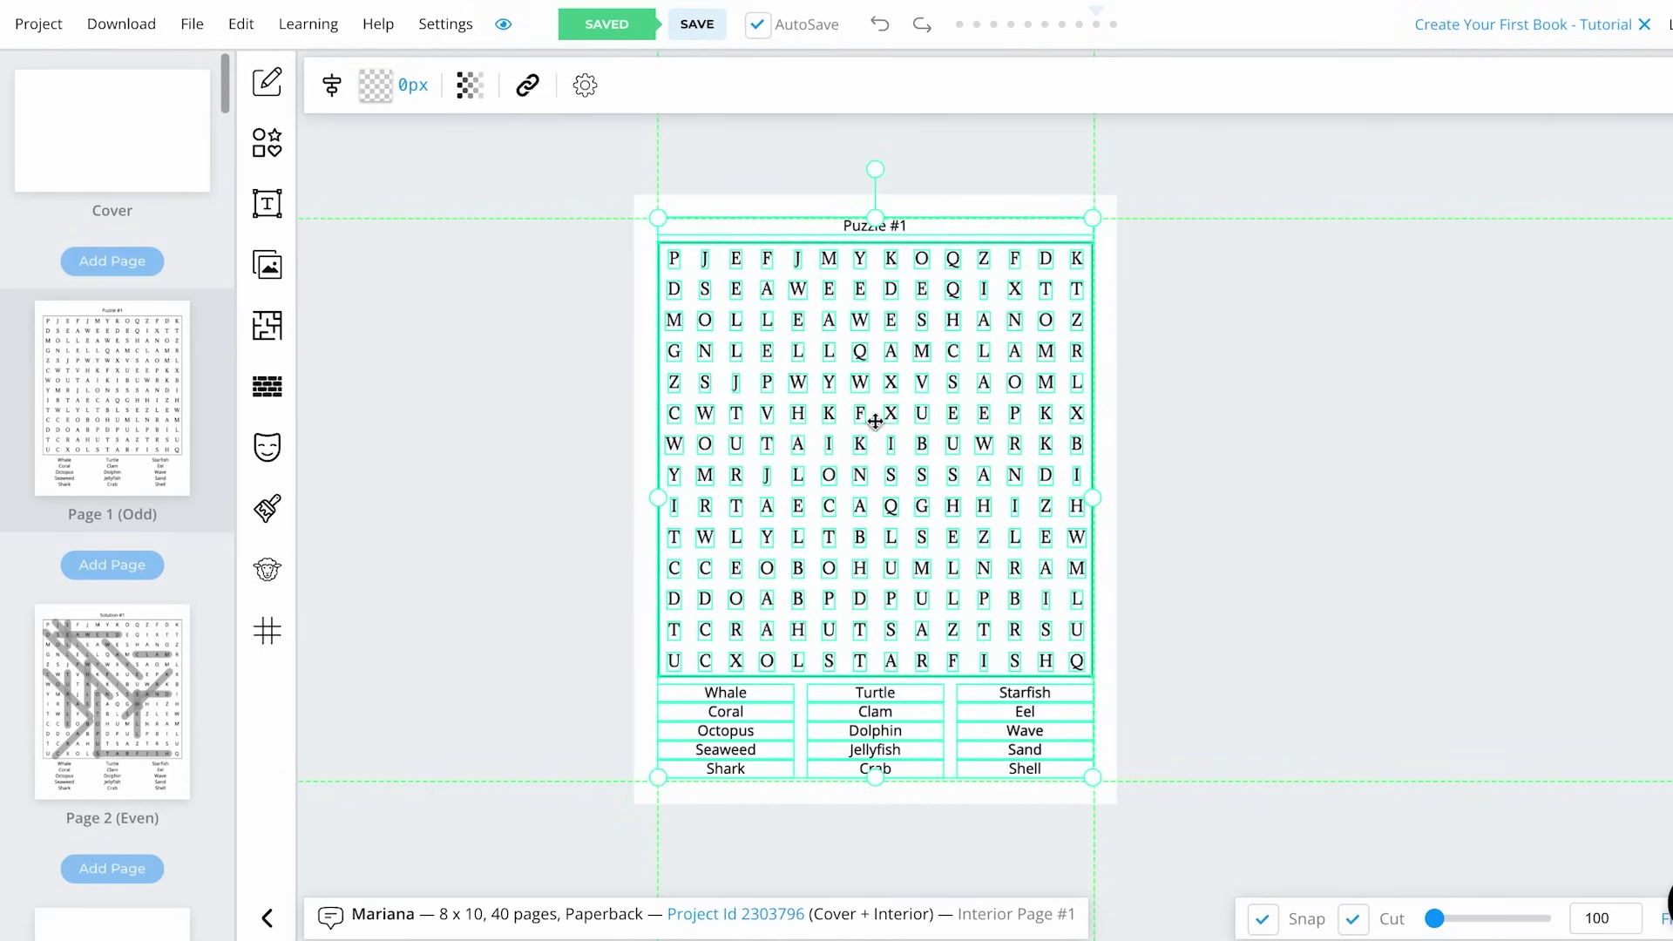
drag(659, 218, 694, 267)
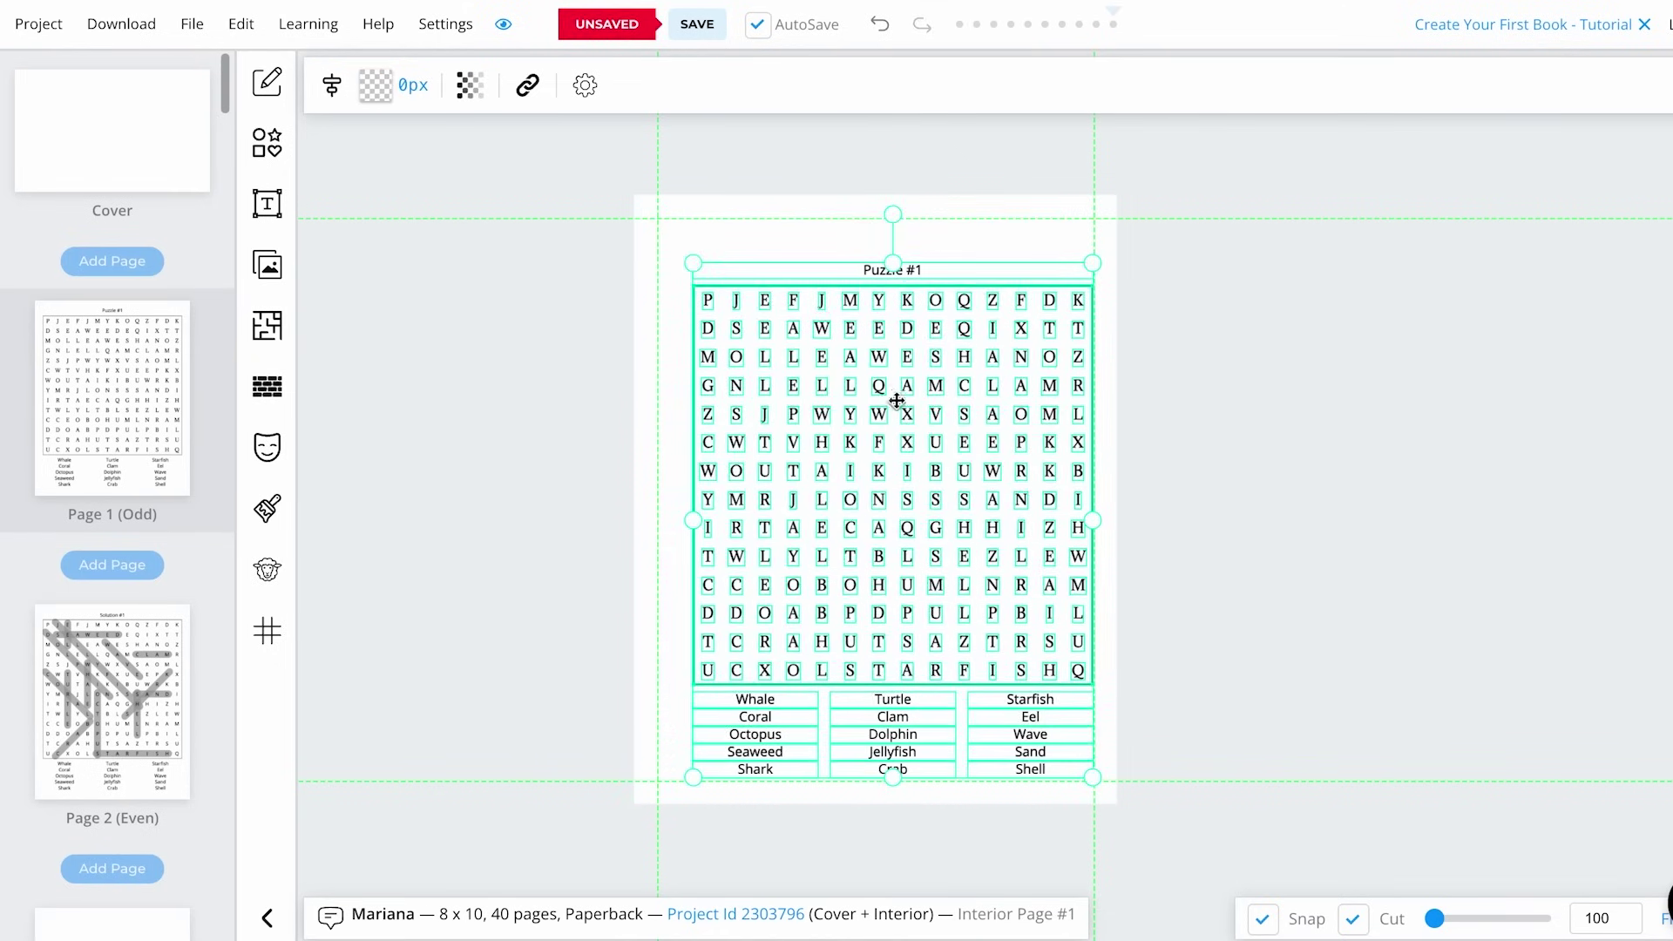
drag(905, 408, 885, 390)
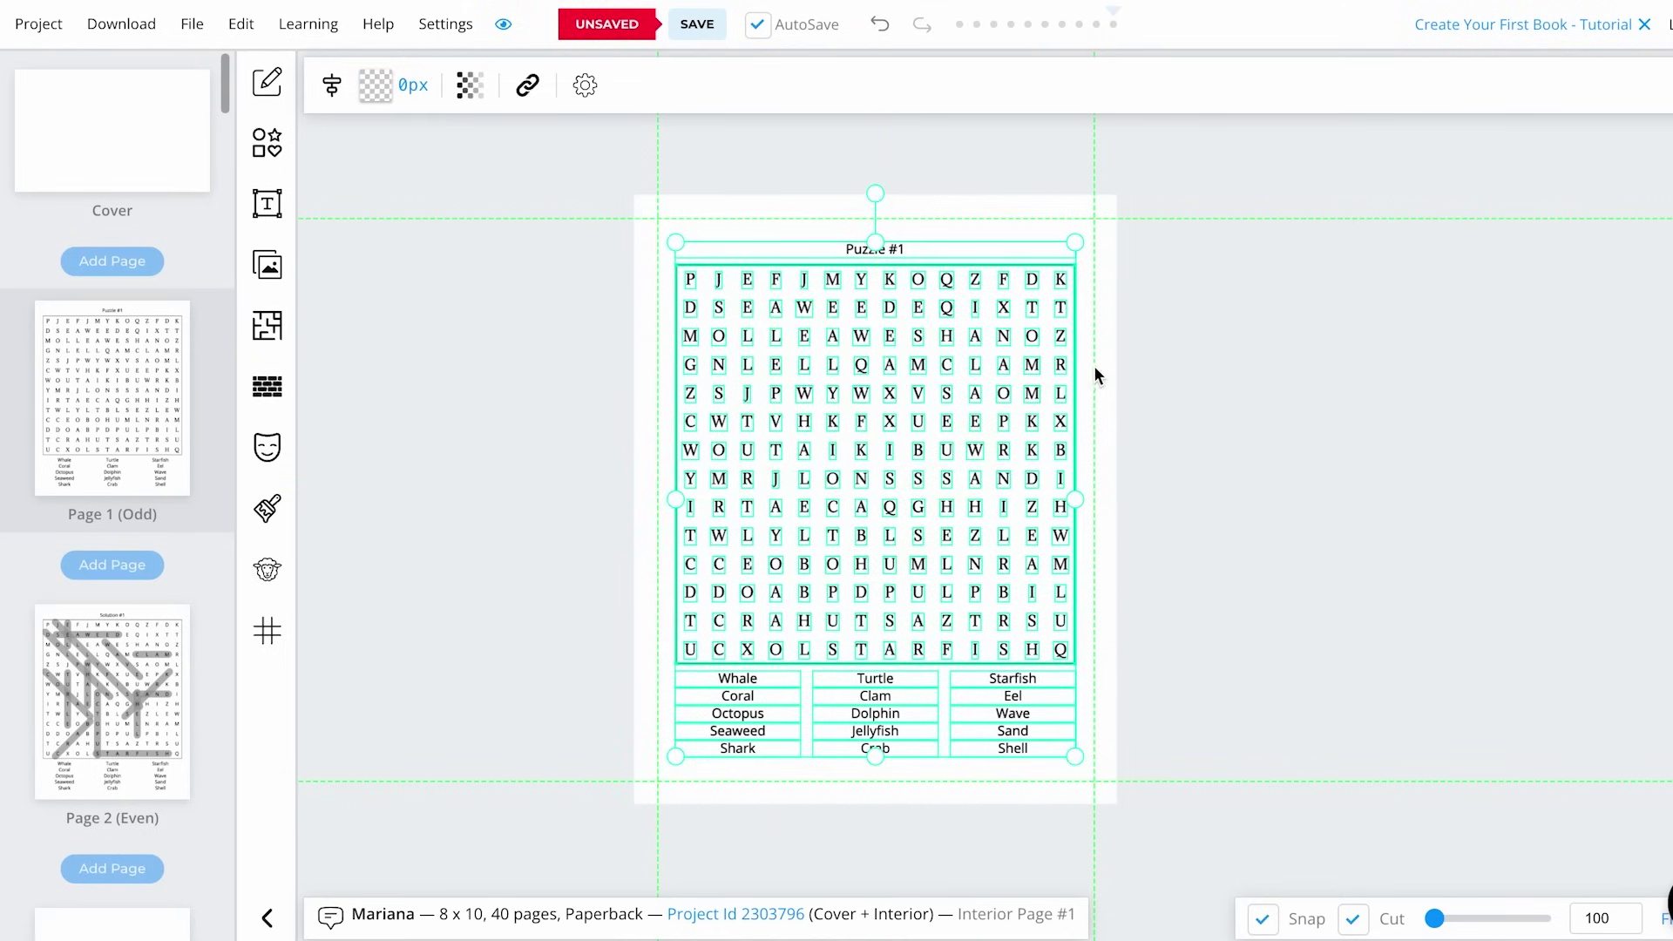
click(1293, 559)
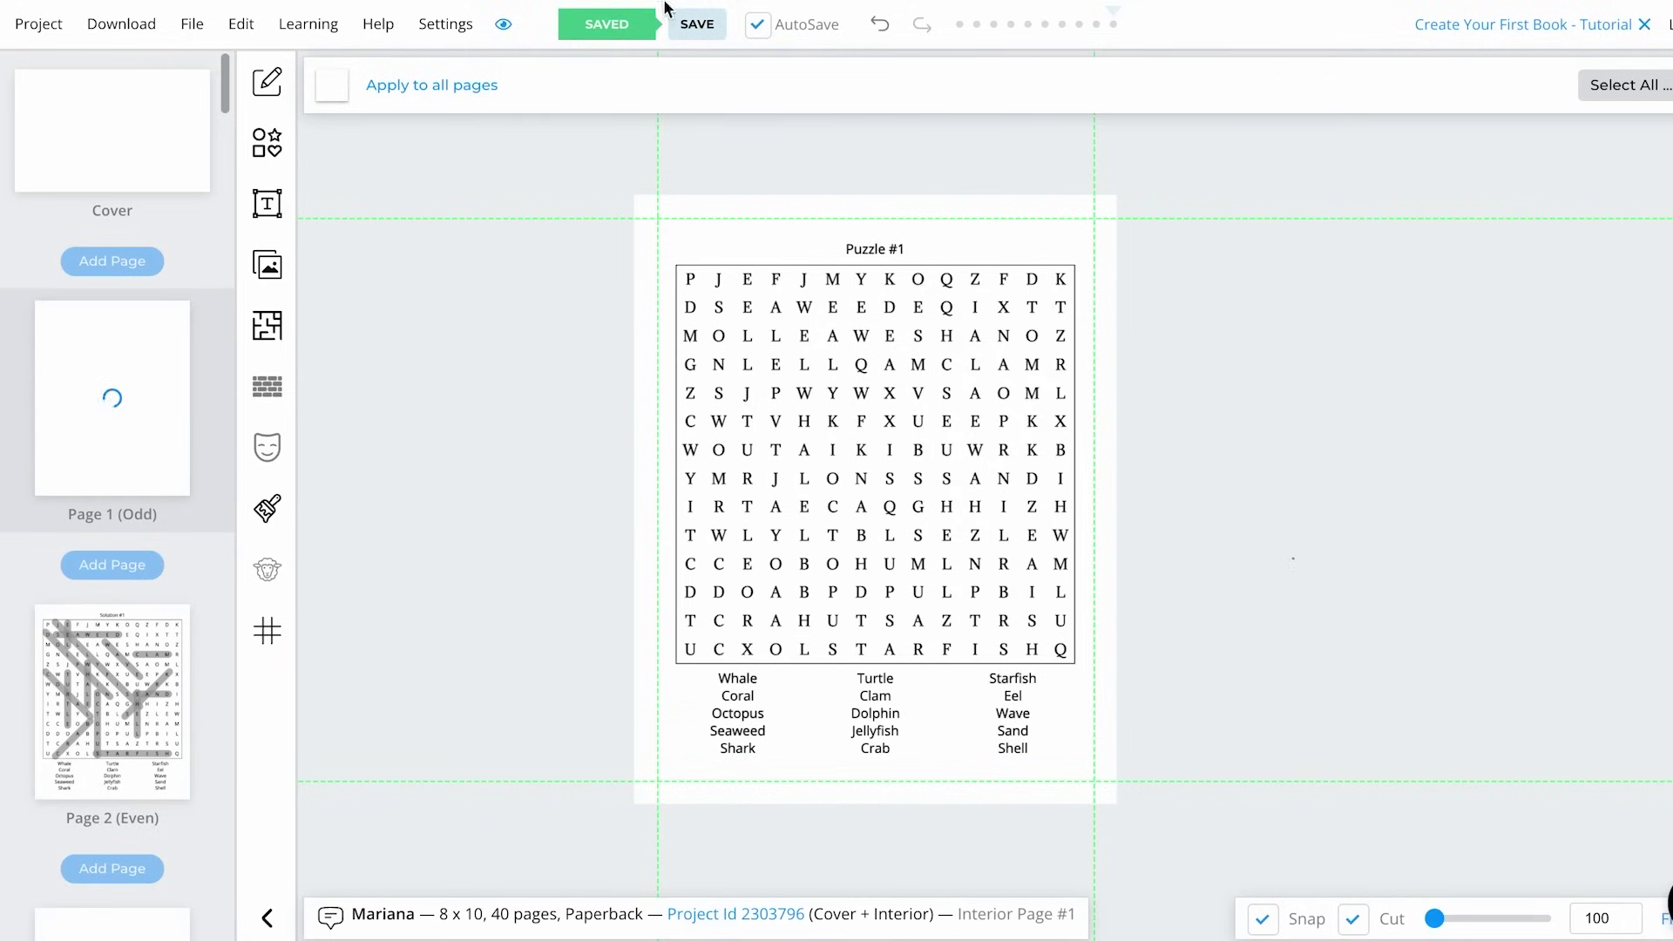
click(698, 24)
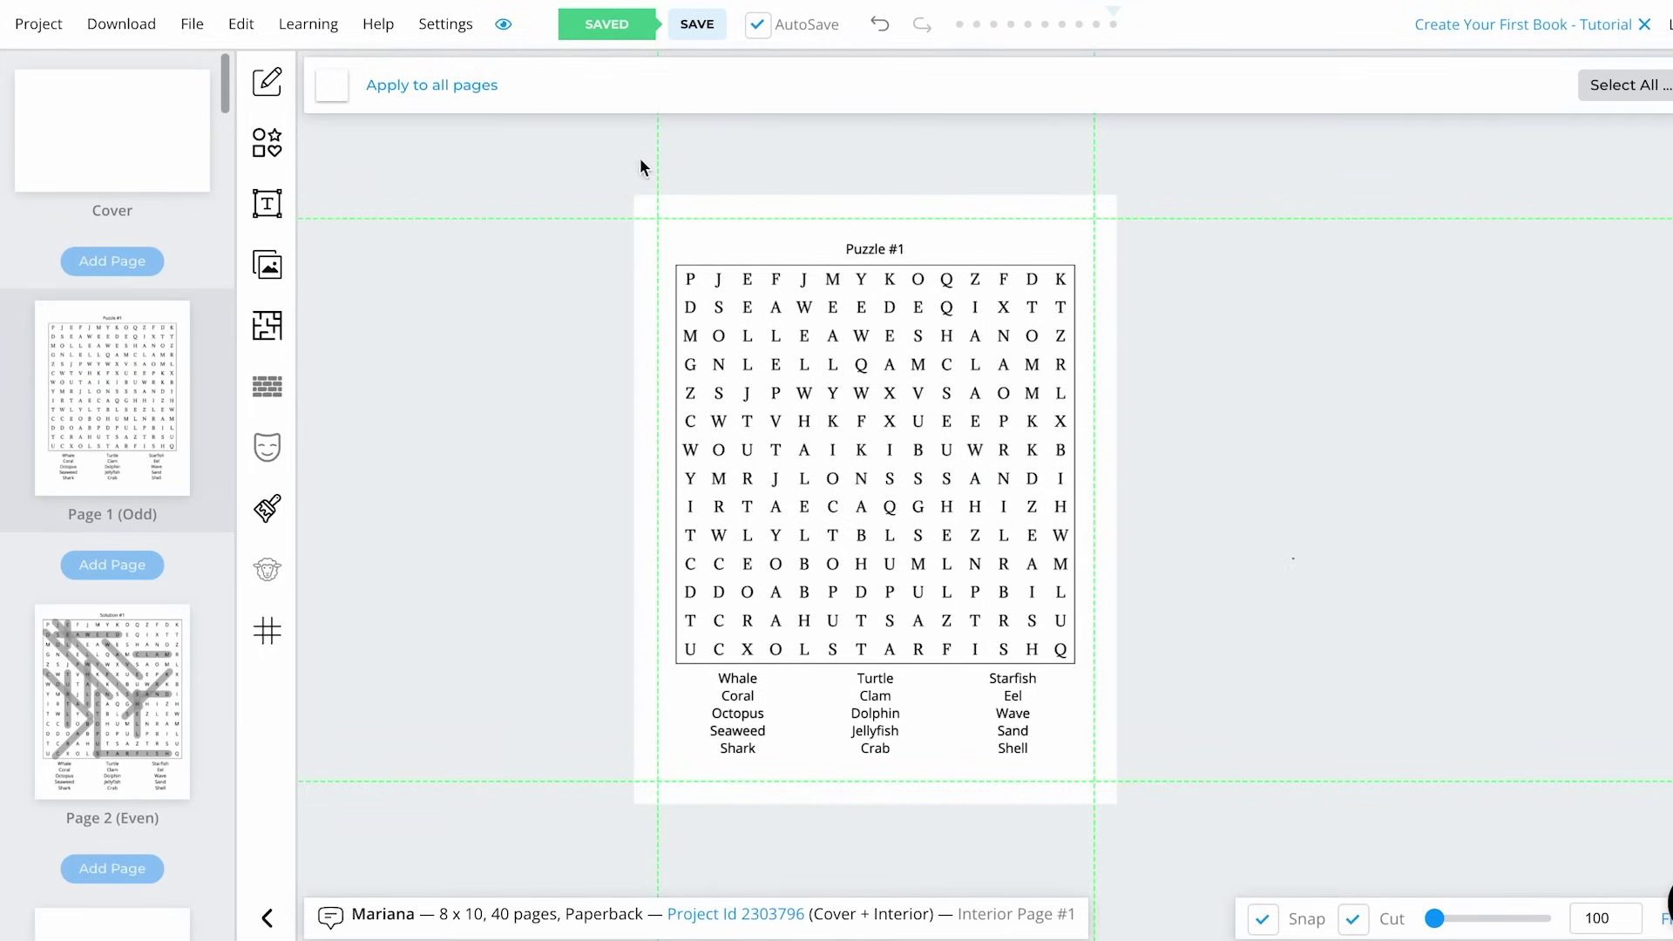
Replace the "Puzzle #1" title text on Page 1 with "Ocean Life"
click(902, 253)
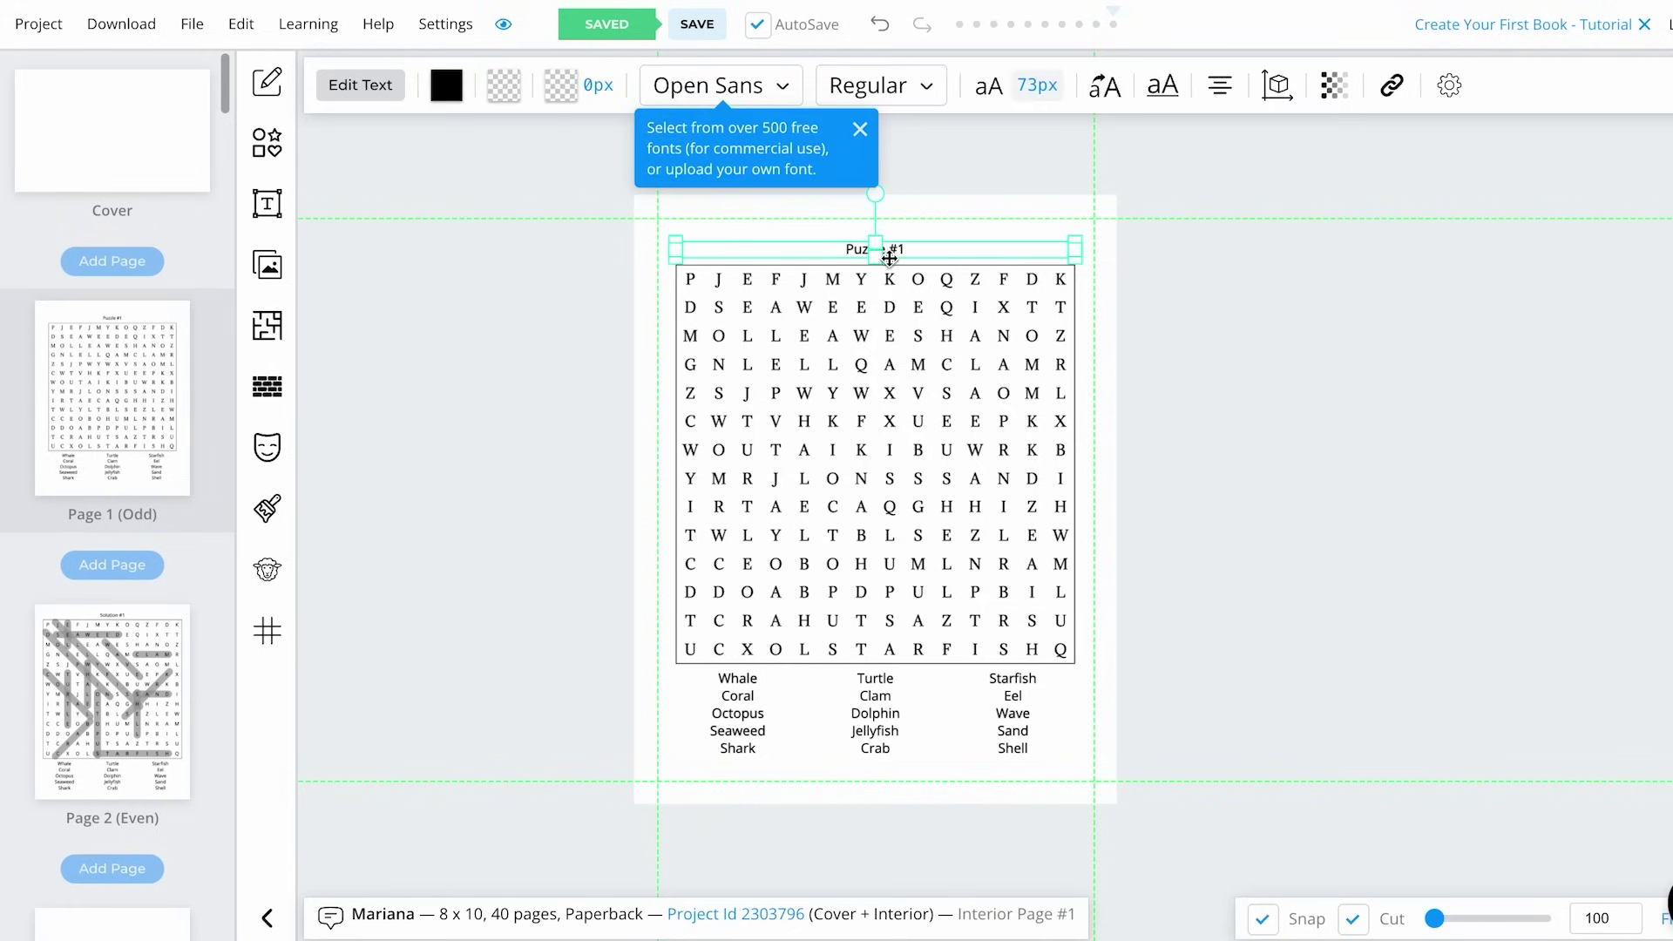
click(906, 250)
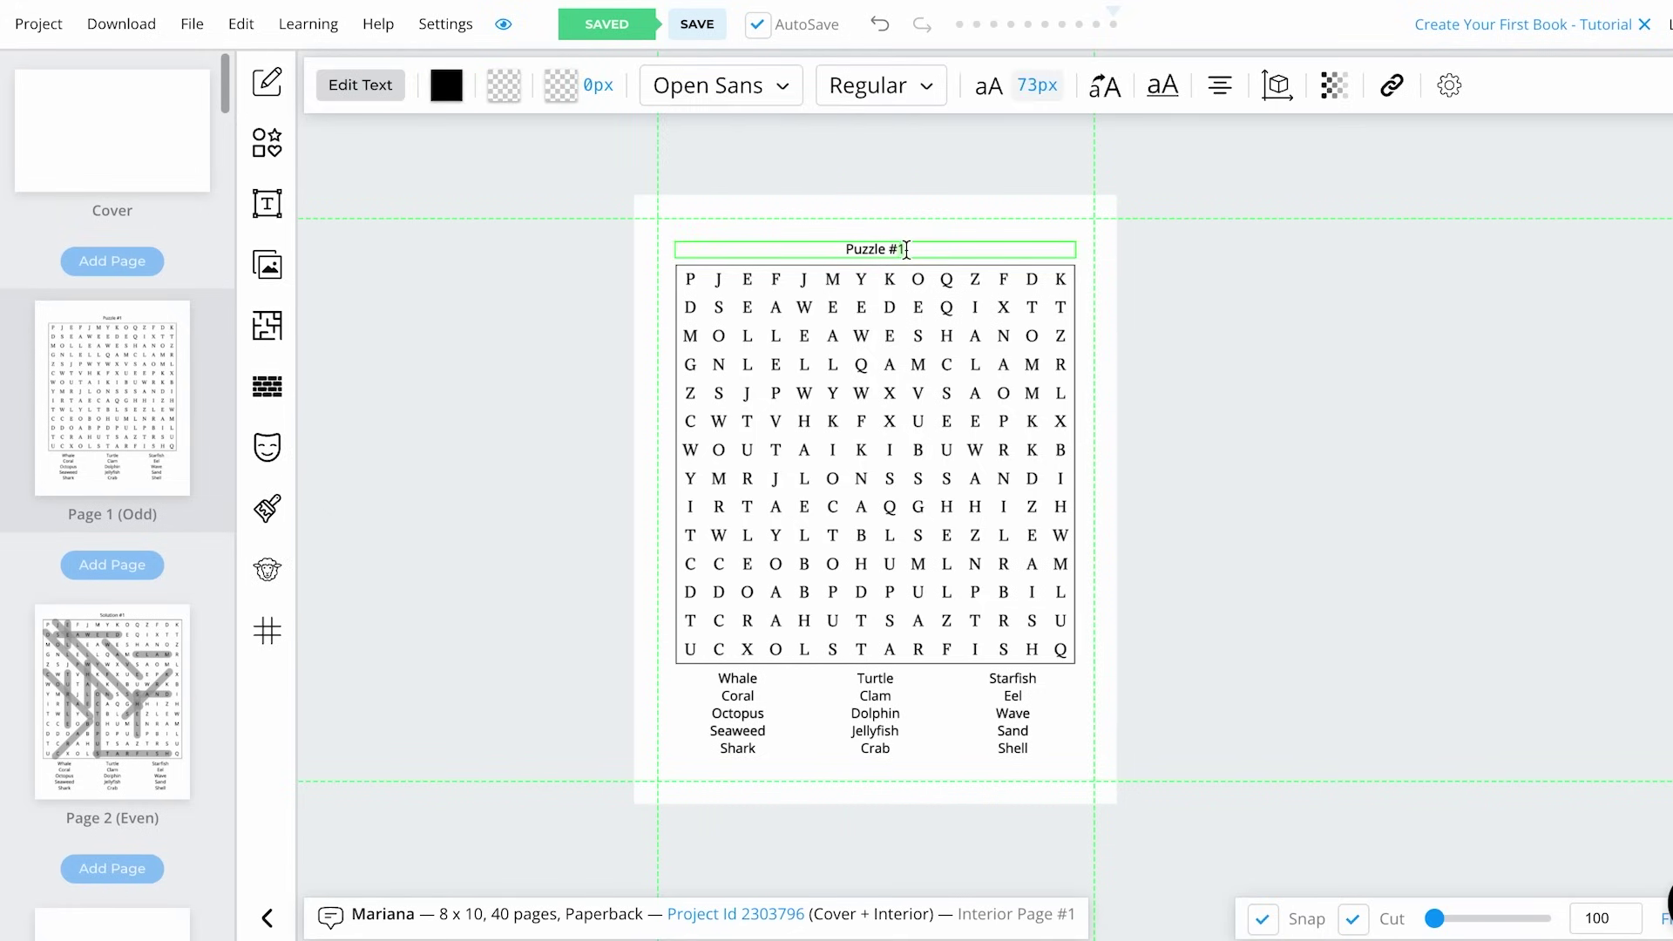
click(619, 306)
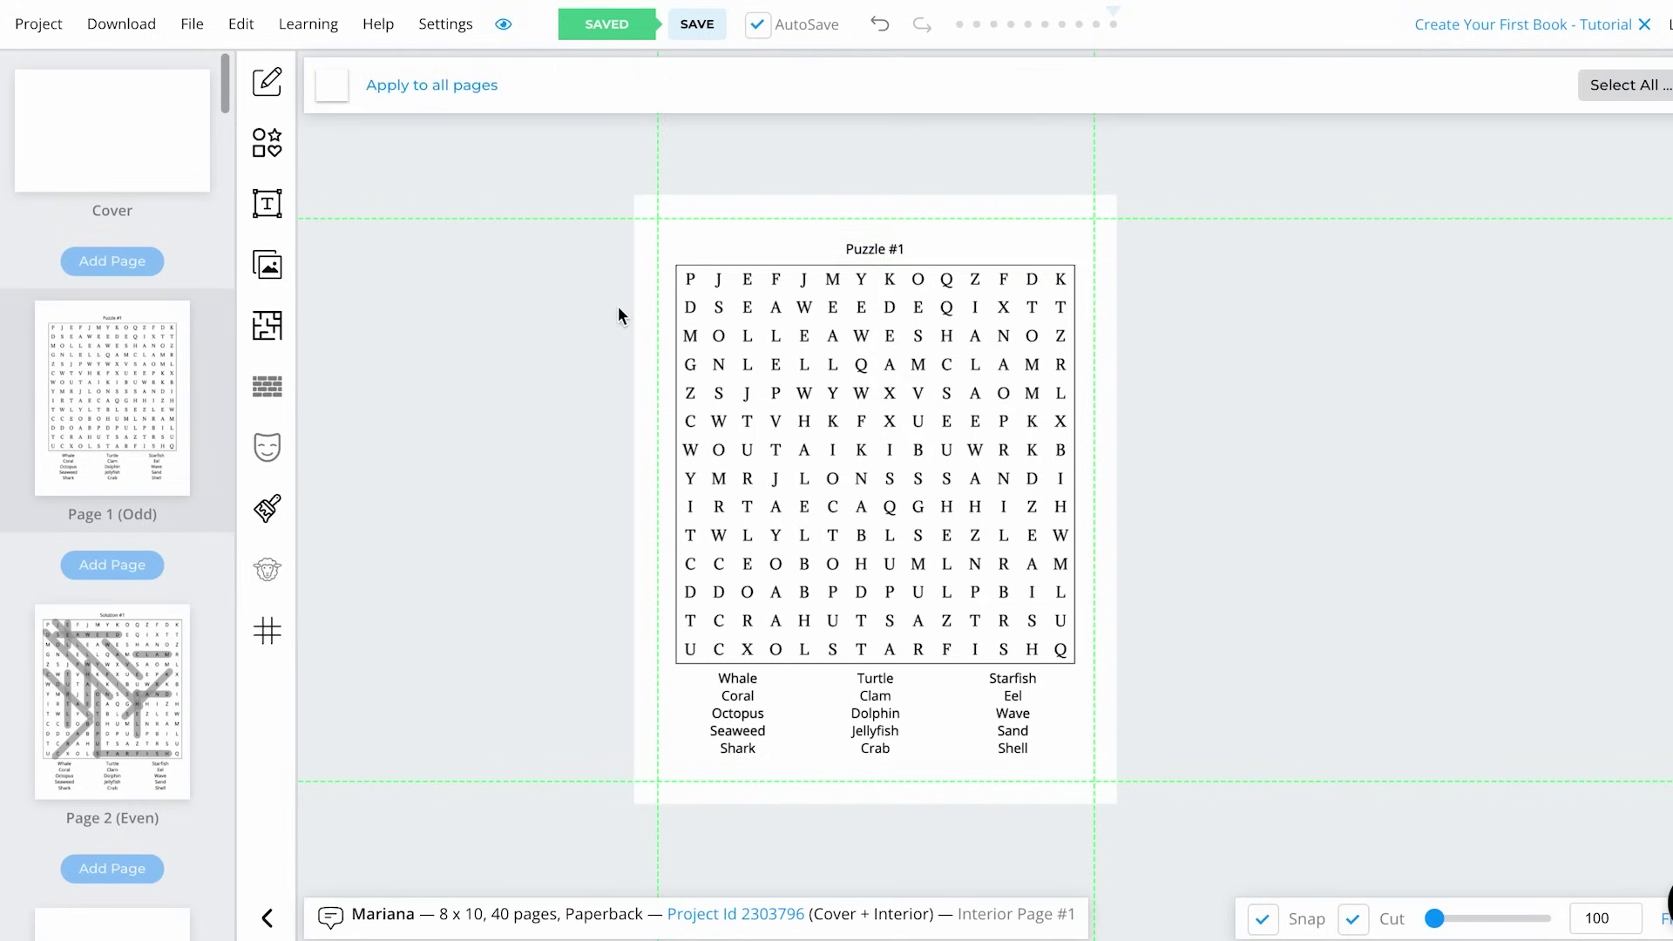
click(869, 250)
click(360, 90)
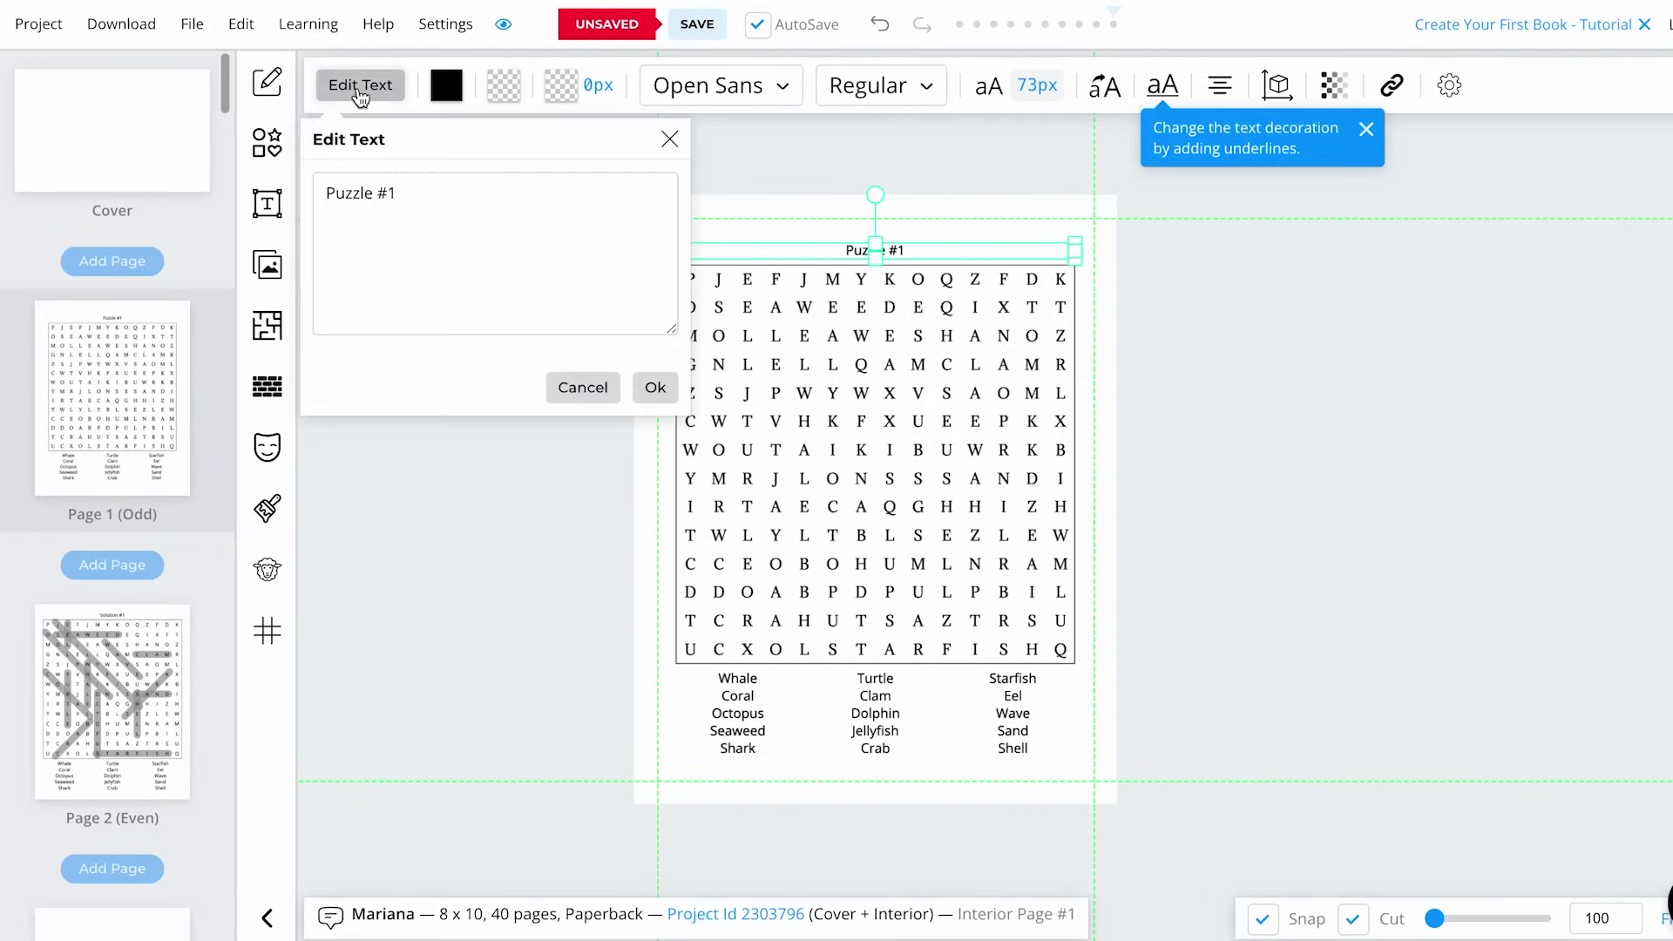
click(377, 183)
key(ctrl+a)
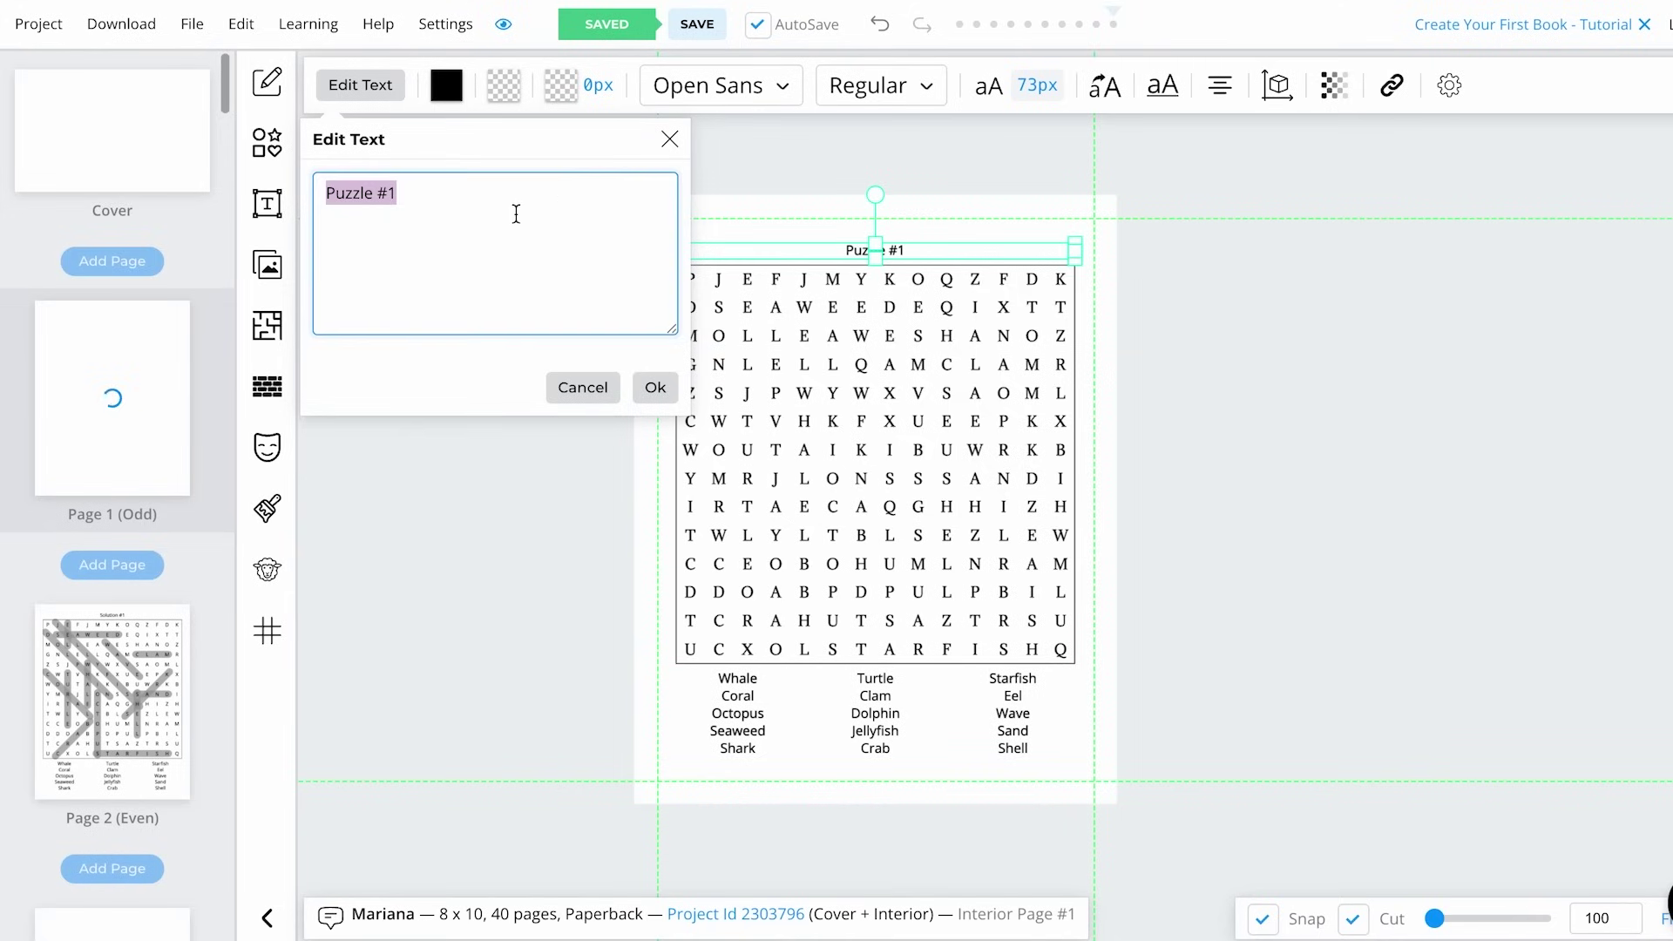
key(BackSpace)
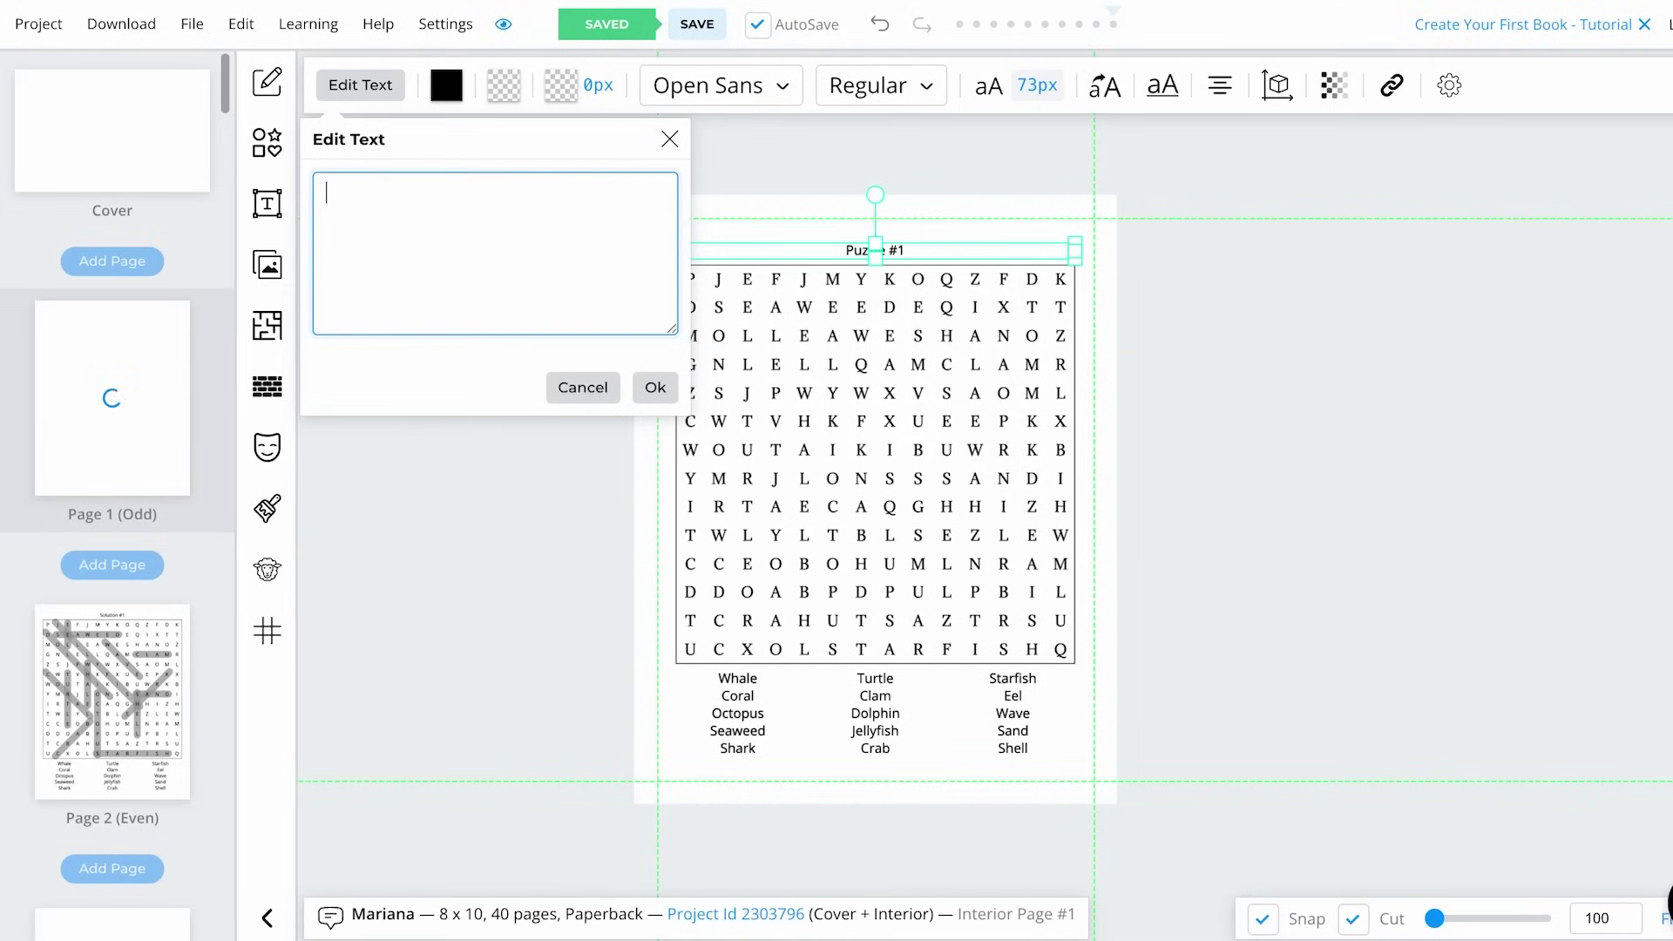
text(Ocean Life)
Apply the free font Bad Script to the puzzle title and confirm the title's text edit
click(693, 87)
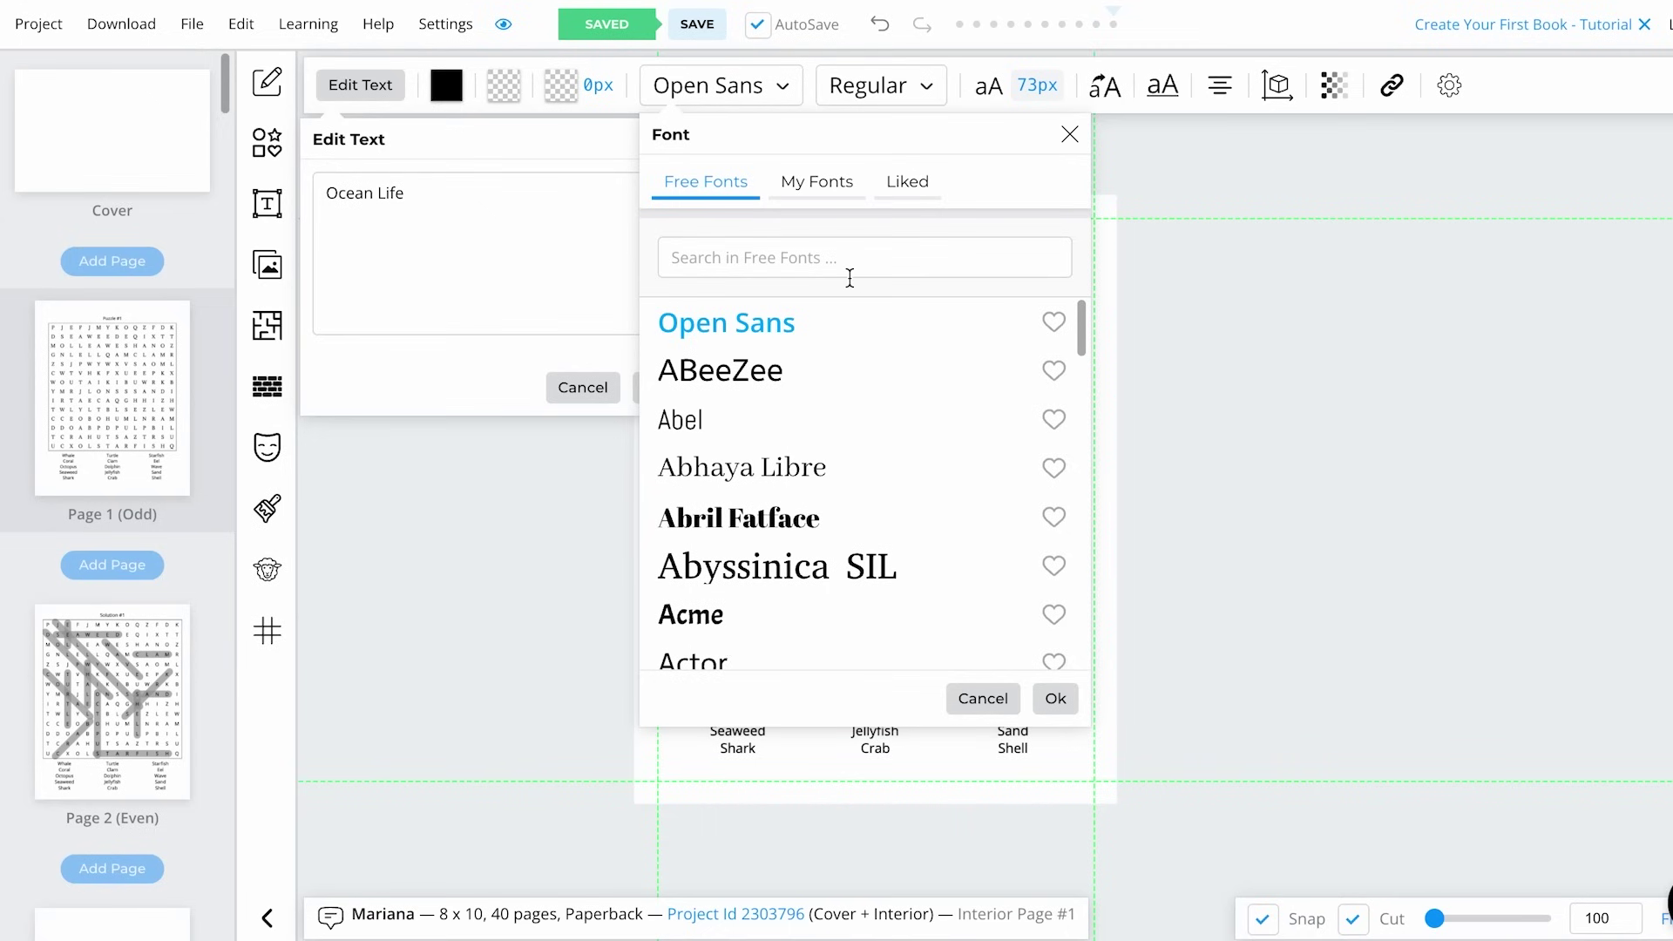
scroll(866, 496, down, 4)
scroll(867, 499, down, 7)
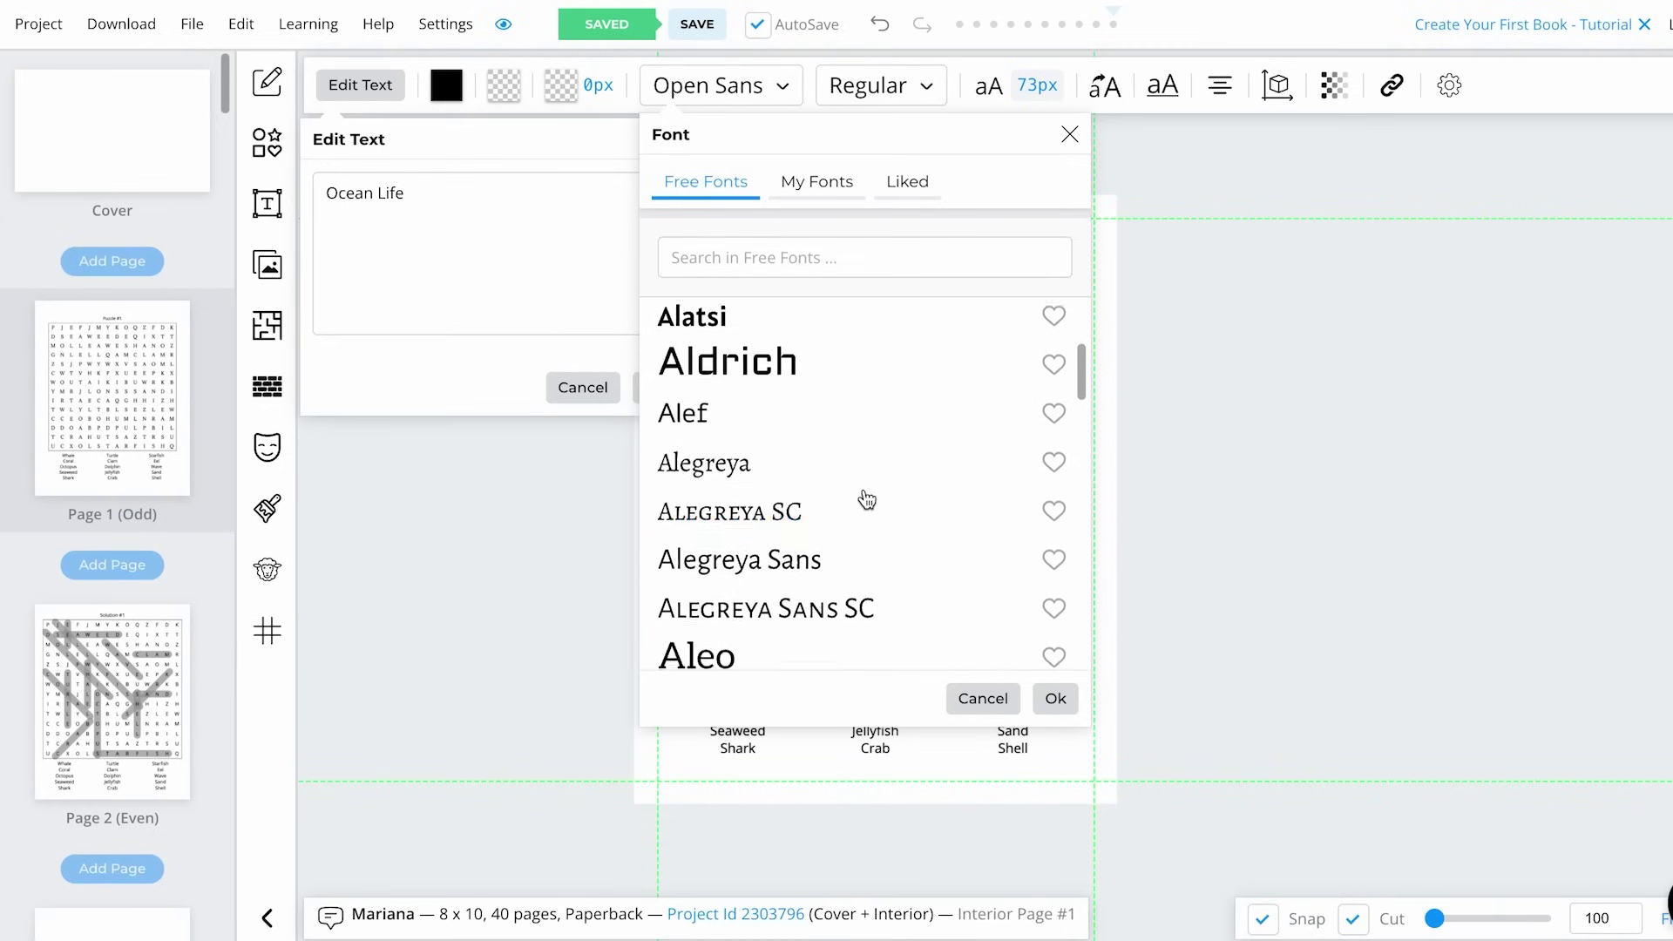
scroll(837, 506, down, 10)
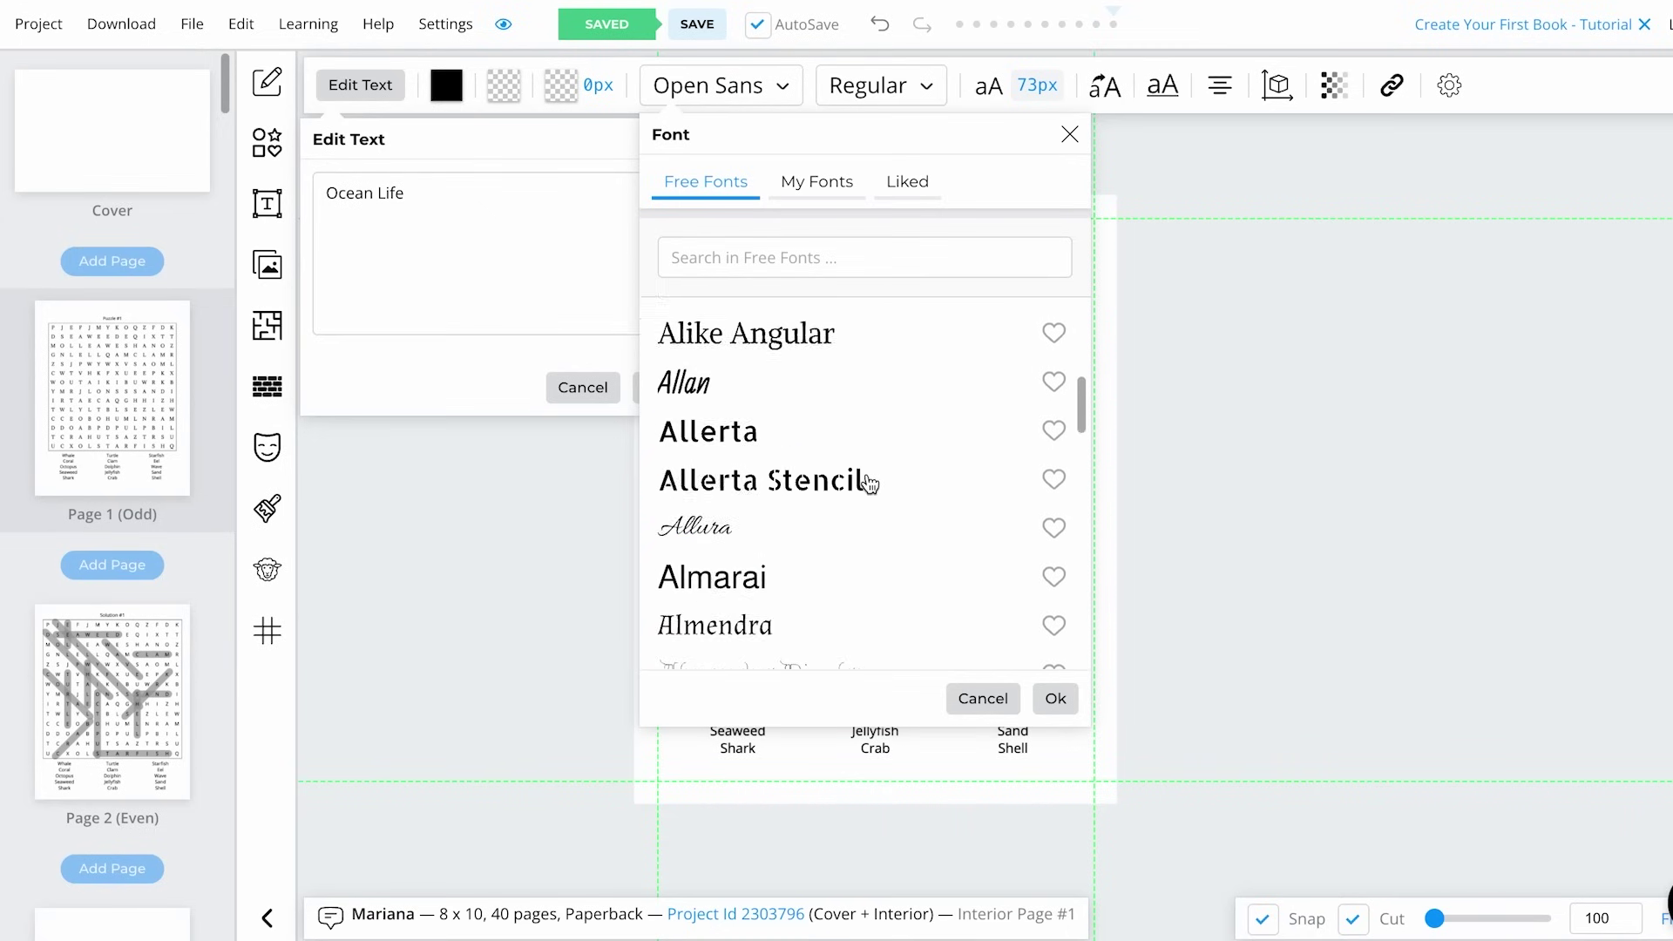
scroll(870, 482, down, 10)
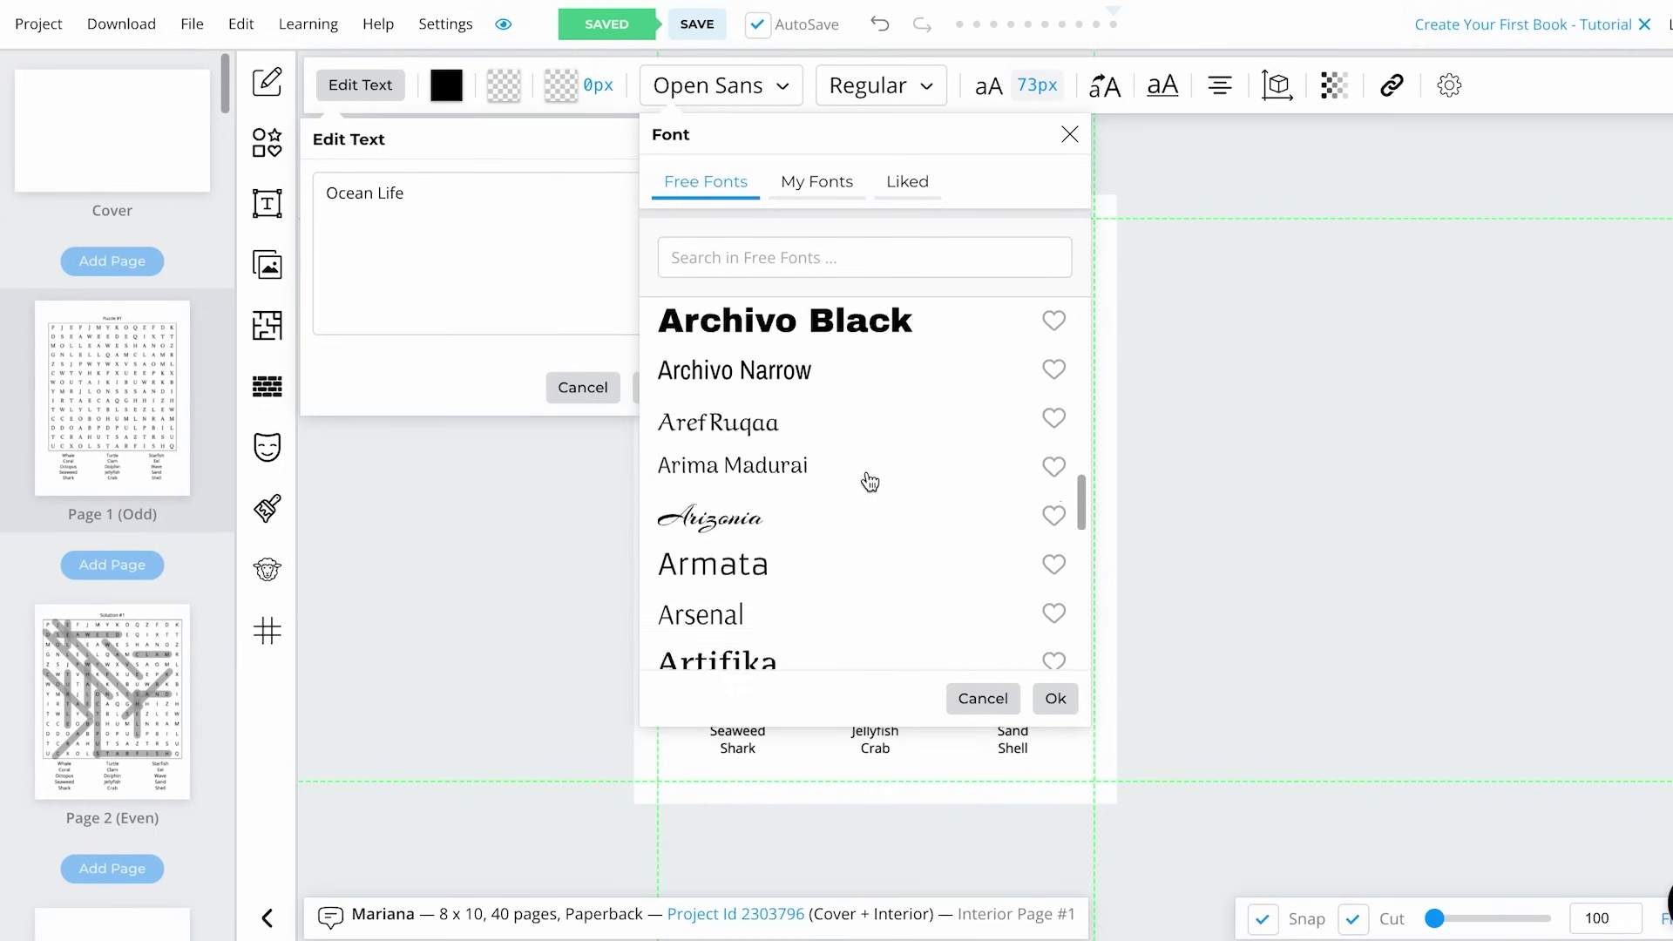
scroll(863, 488, down, 10)
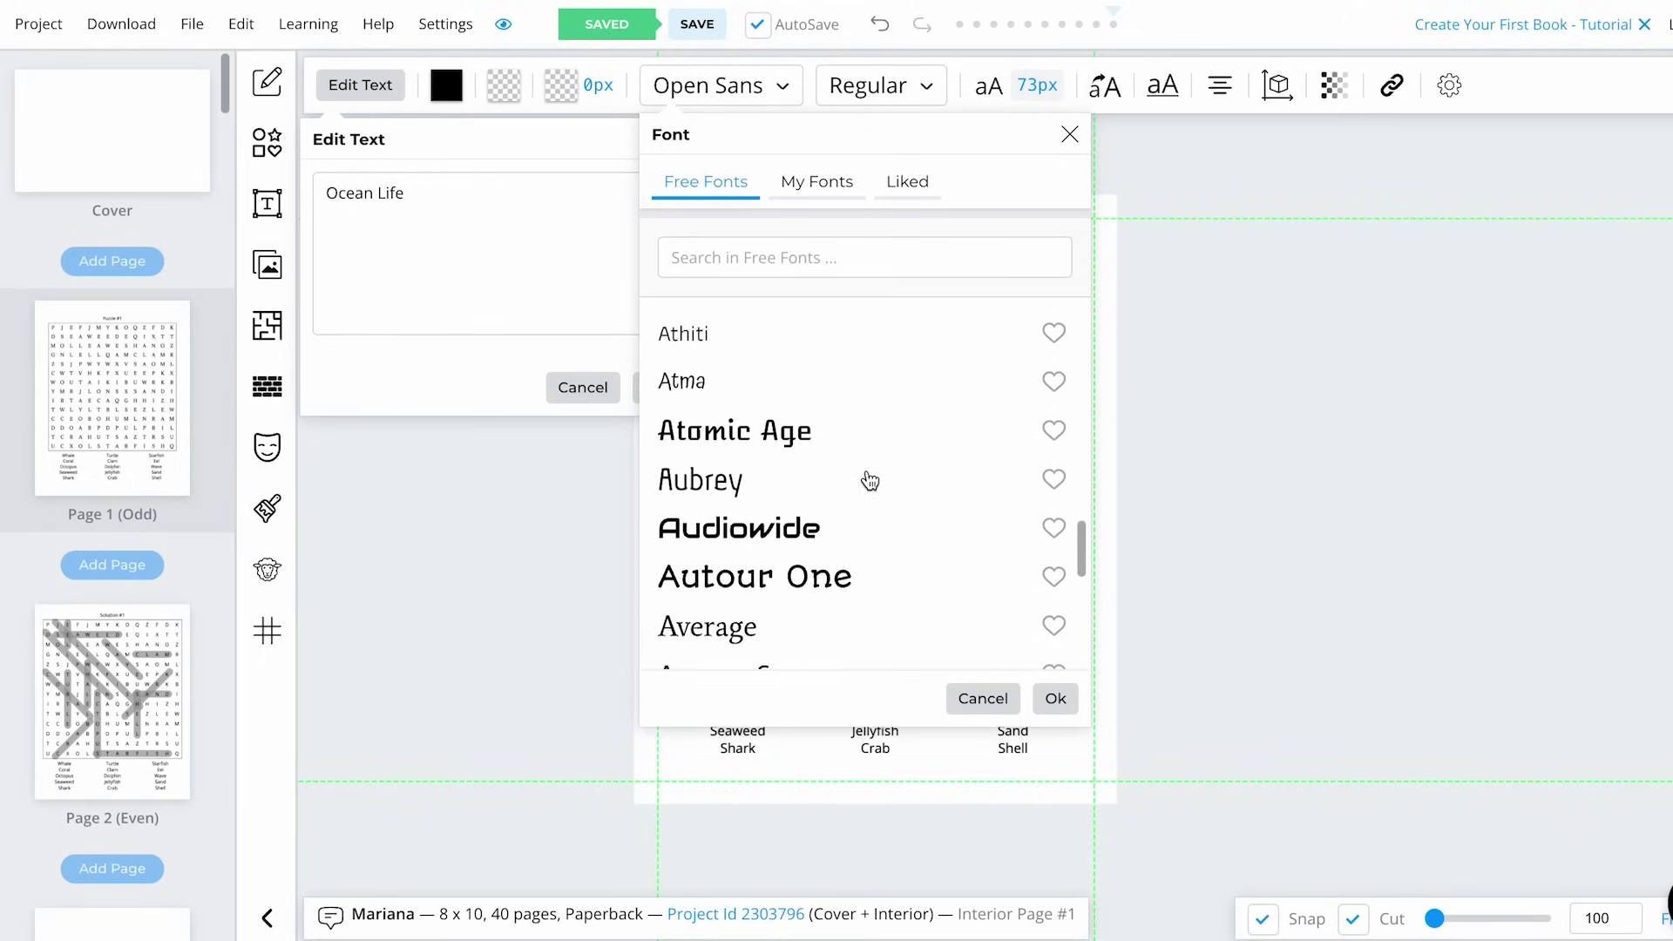
scroll(810, 625, down, 3)
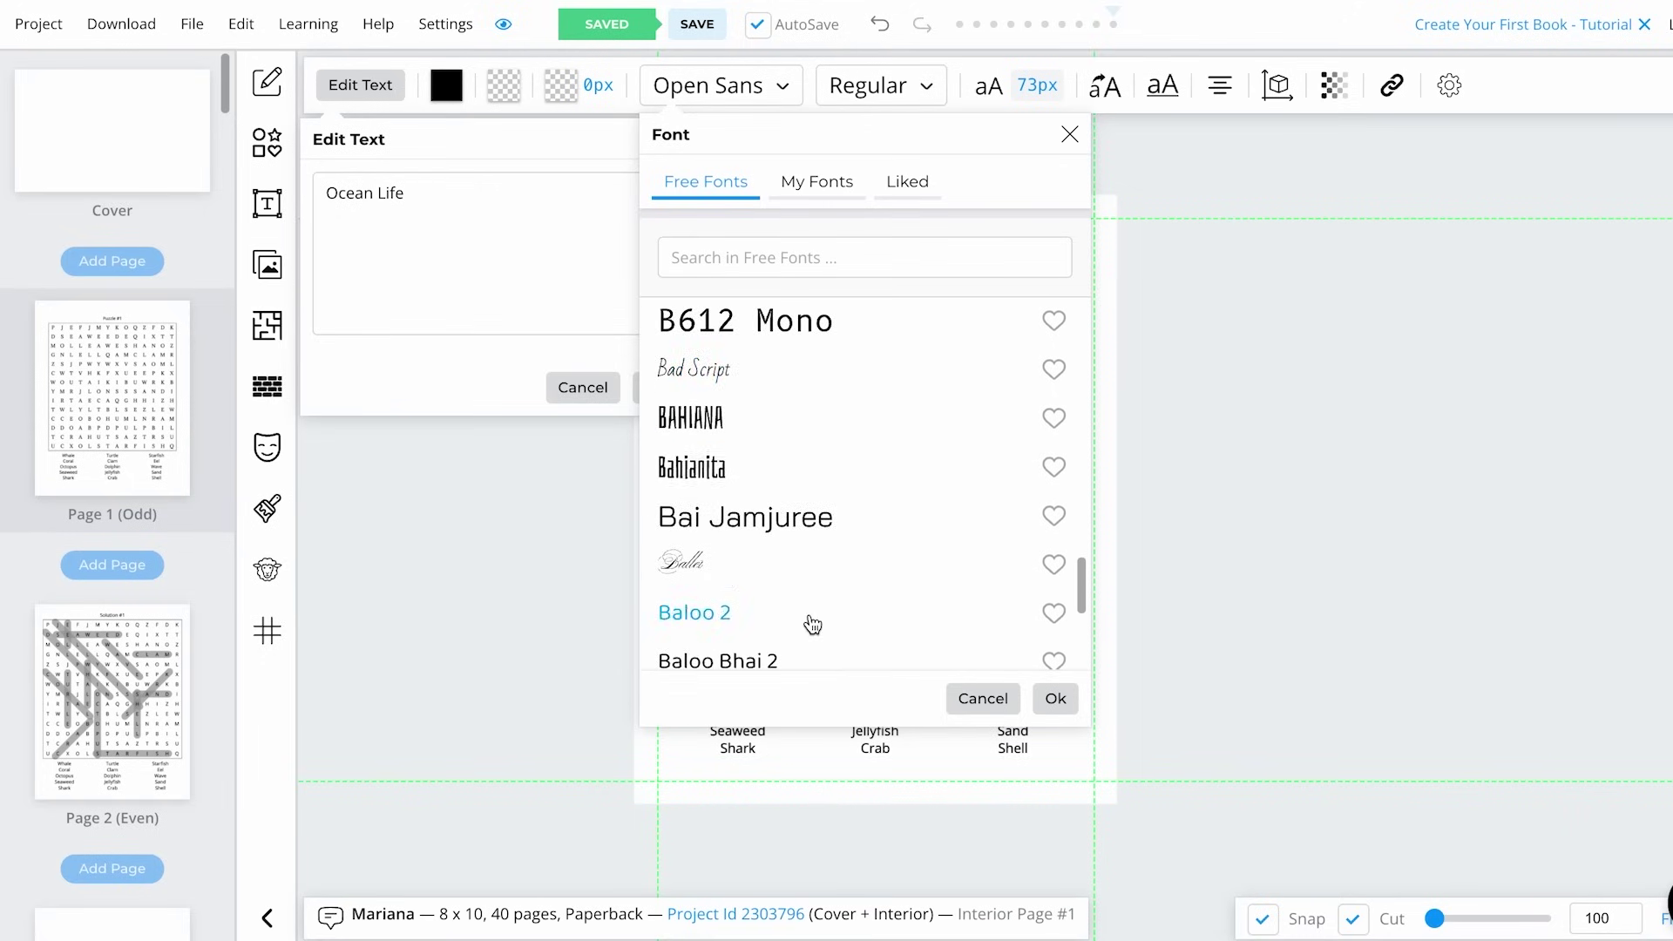
click(771, 373)
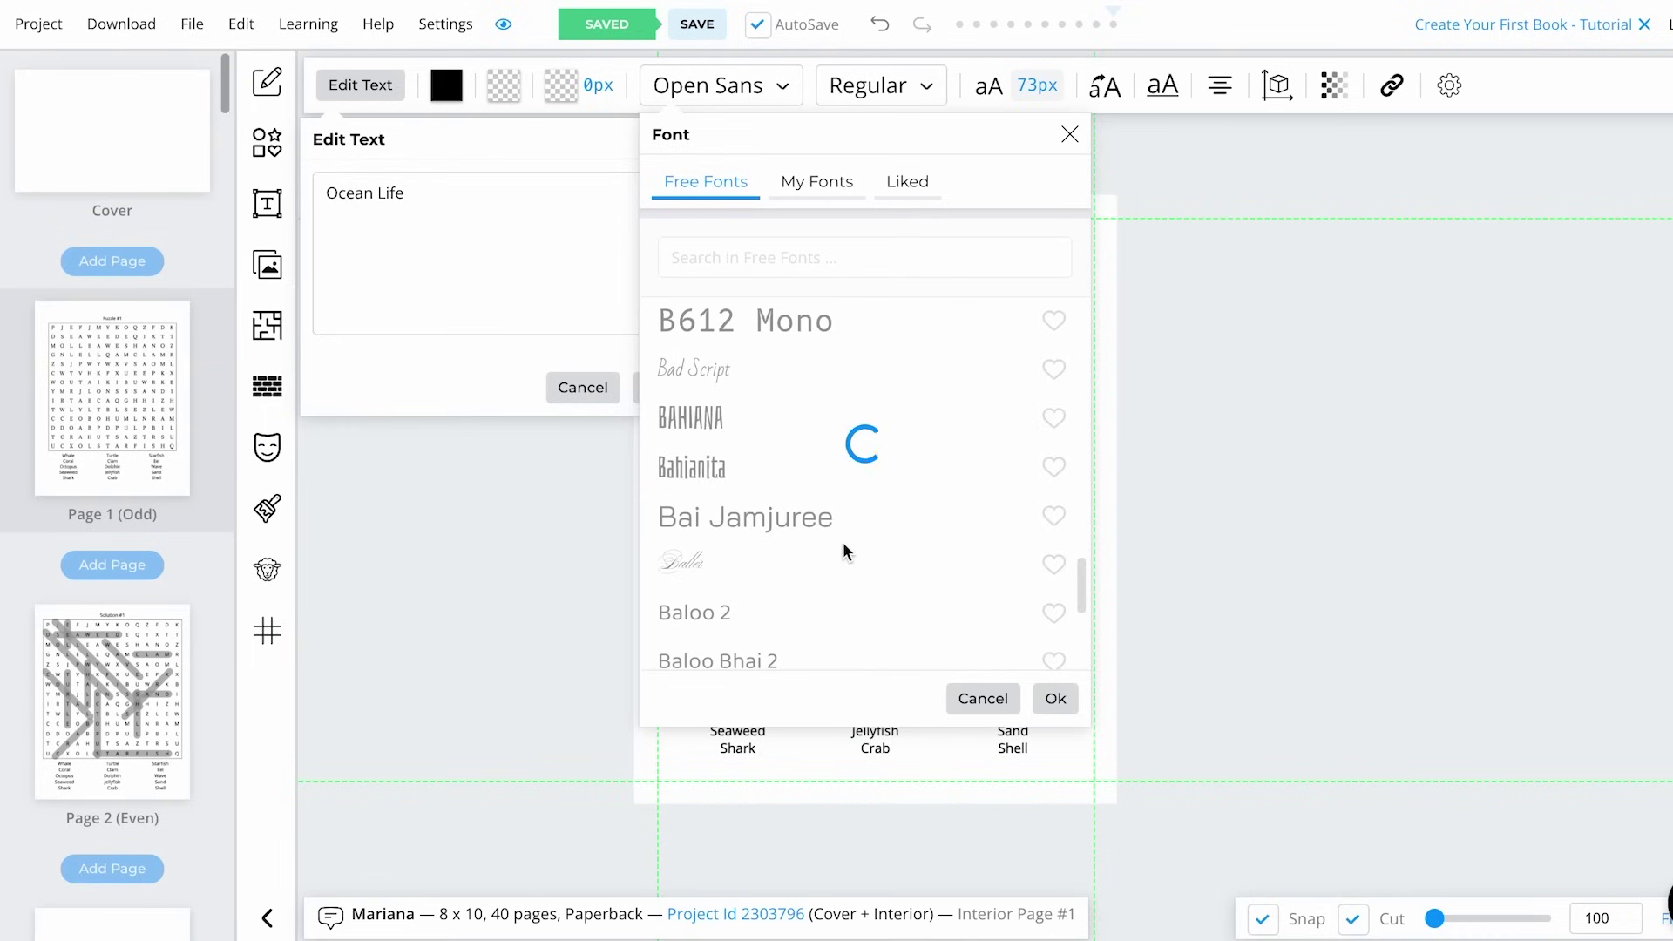
click(1056, 697)
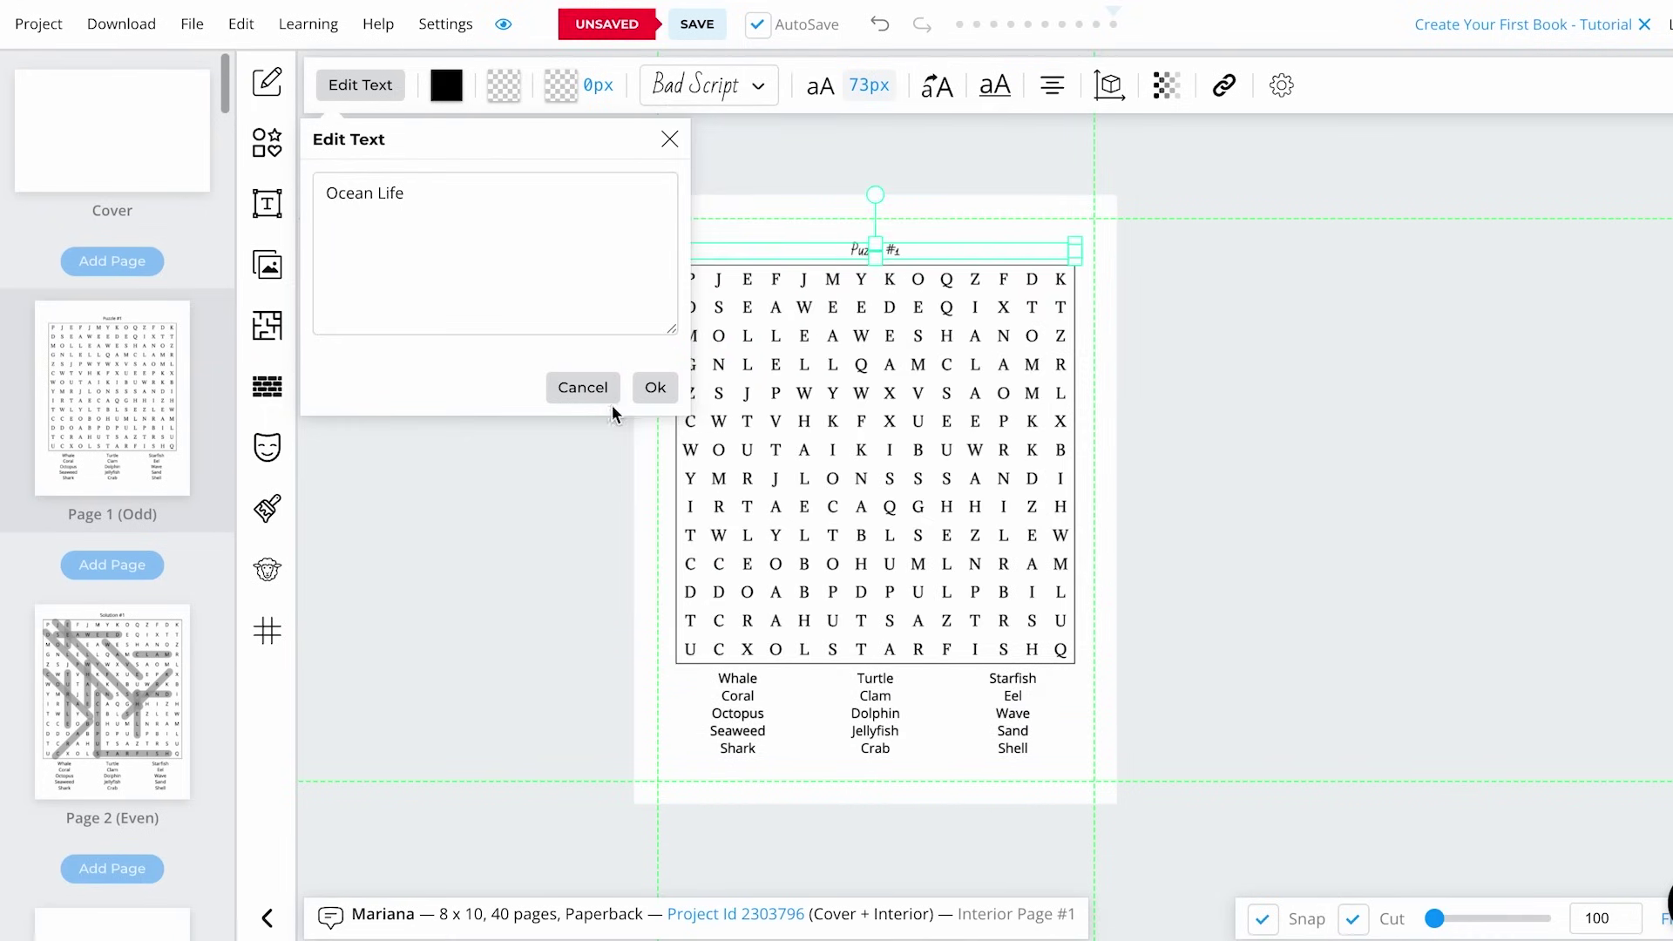
click(659, 392)
Increase the font size of the Ocean Life title to 397 px
click(1226, 236)
click(901, 235)
click(874, 85)
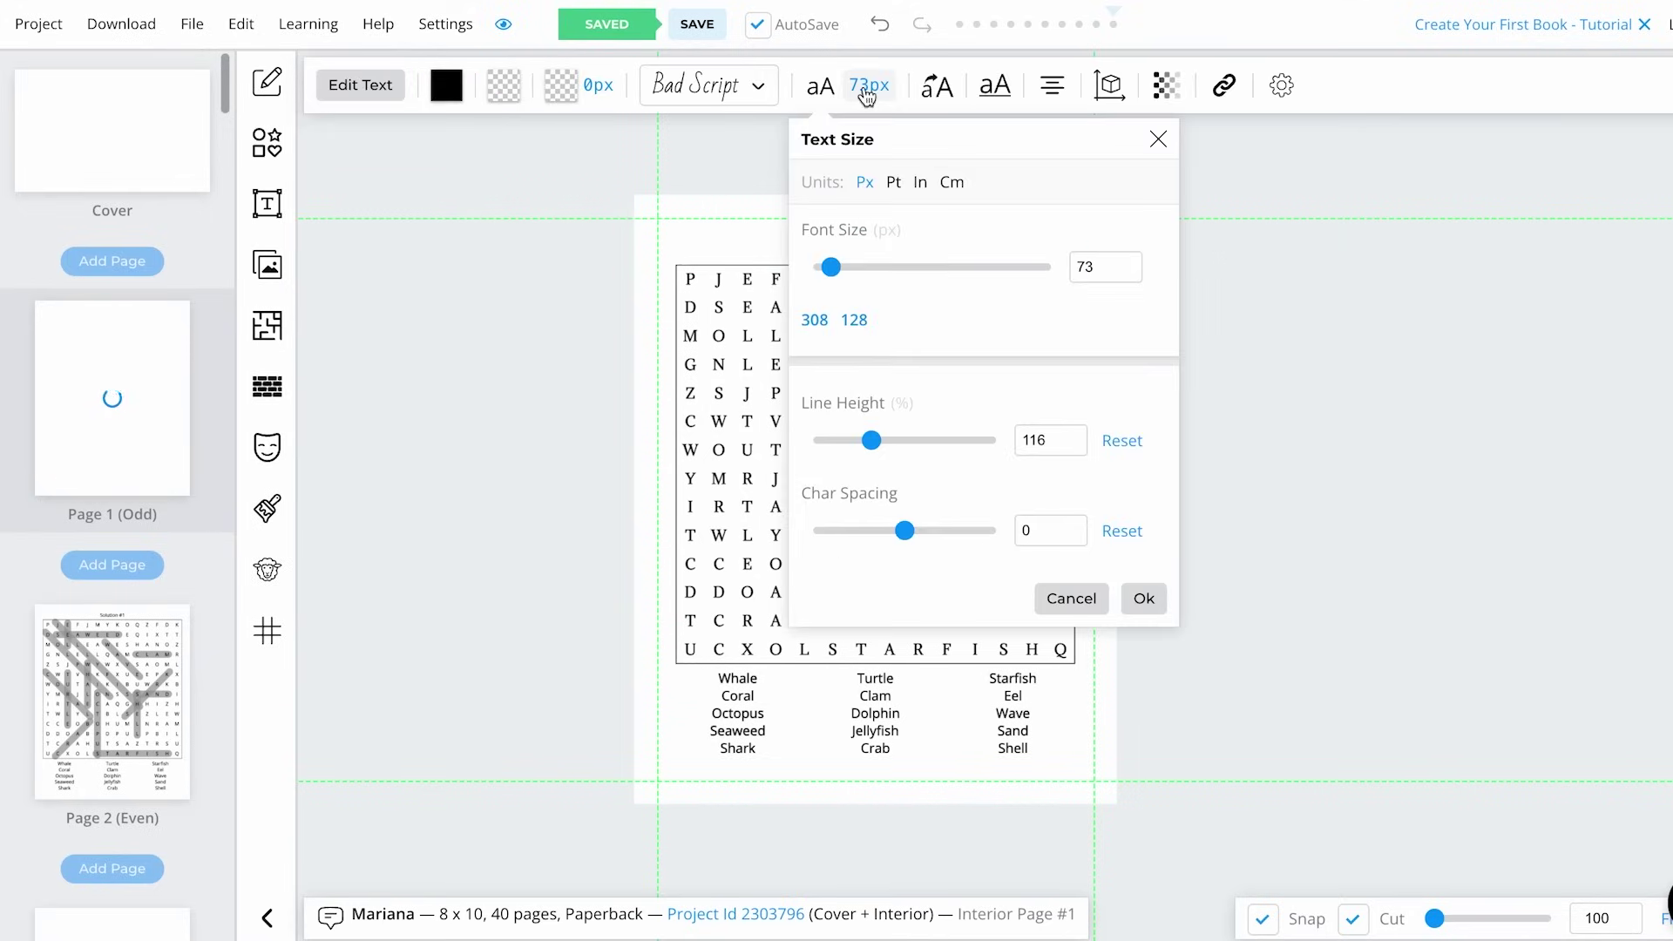
click(875, 266)
click(885, 266)
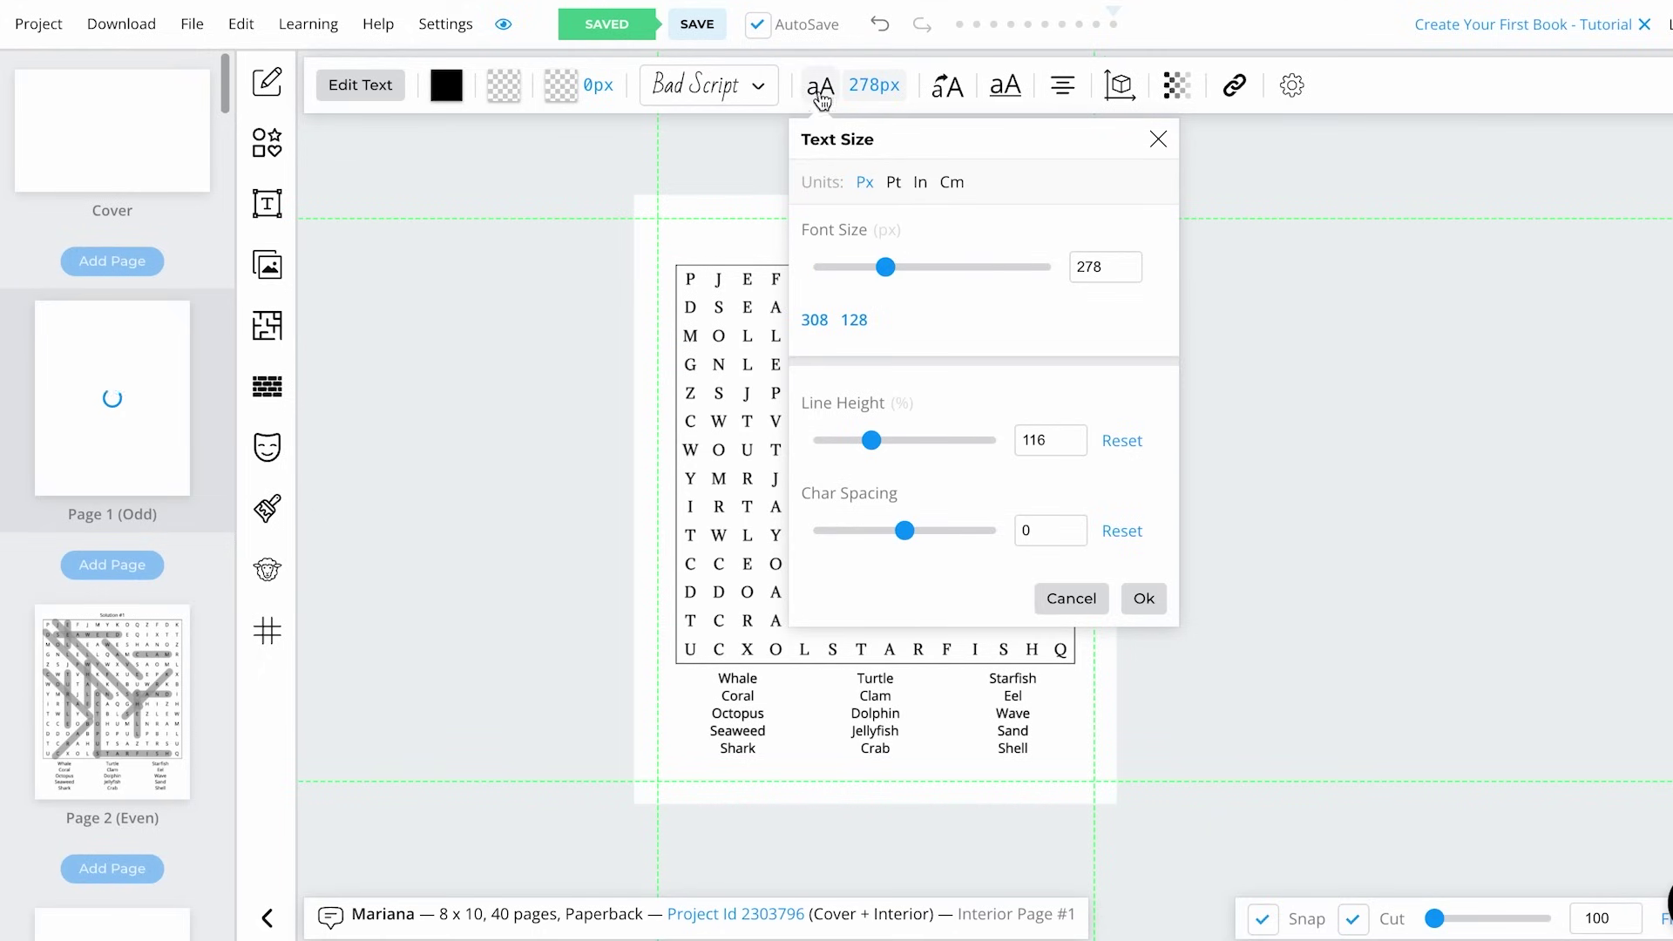
click(922, 268)
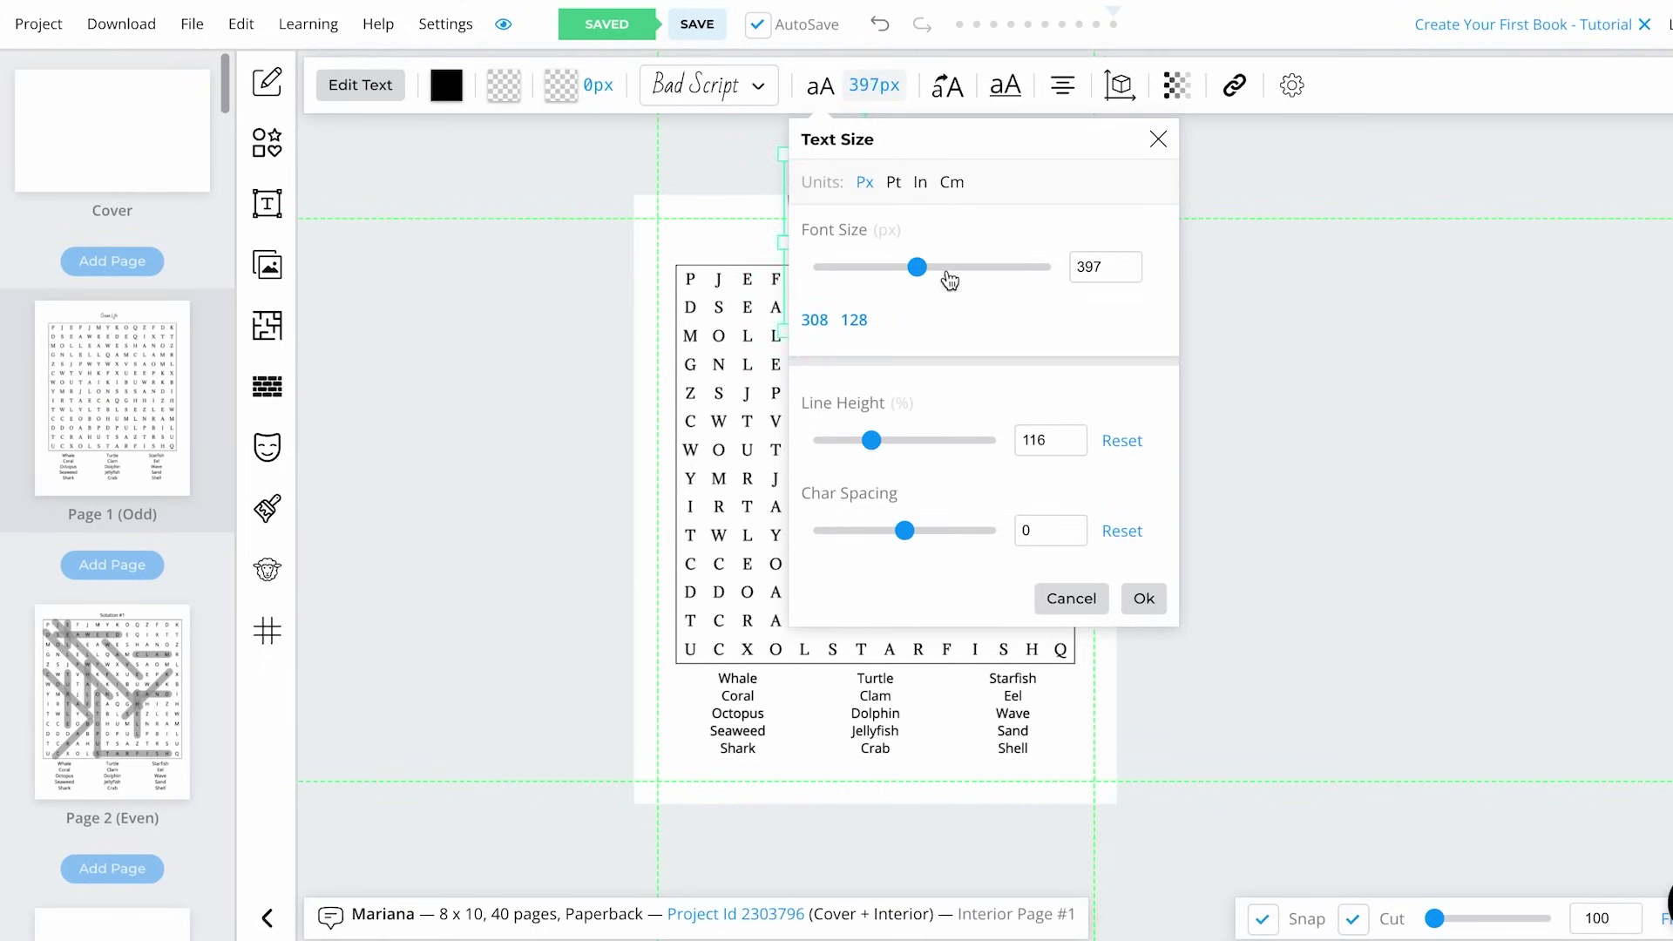
click(1158, 139)
Scale the Ocean Life title down and place it above the letter grid, near the upper margin of Page 1
drag(945, 243, 1126, 251)
drag(1124, 332, 1045, 253)
click(1086, 306)
drag(900, 228, 904, 247)
click(1273, 349)
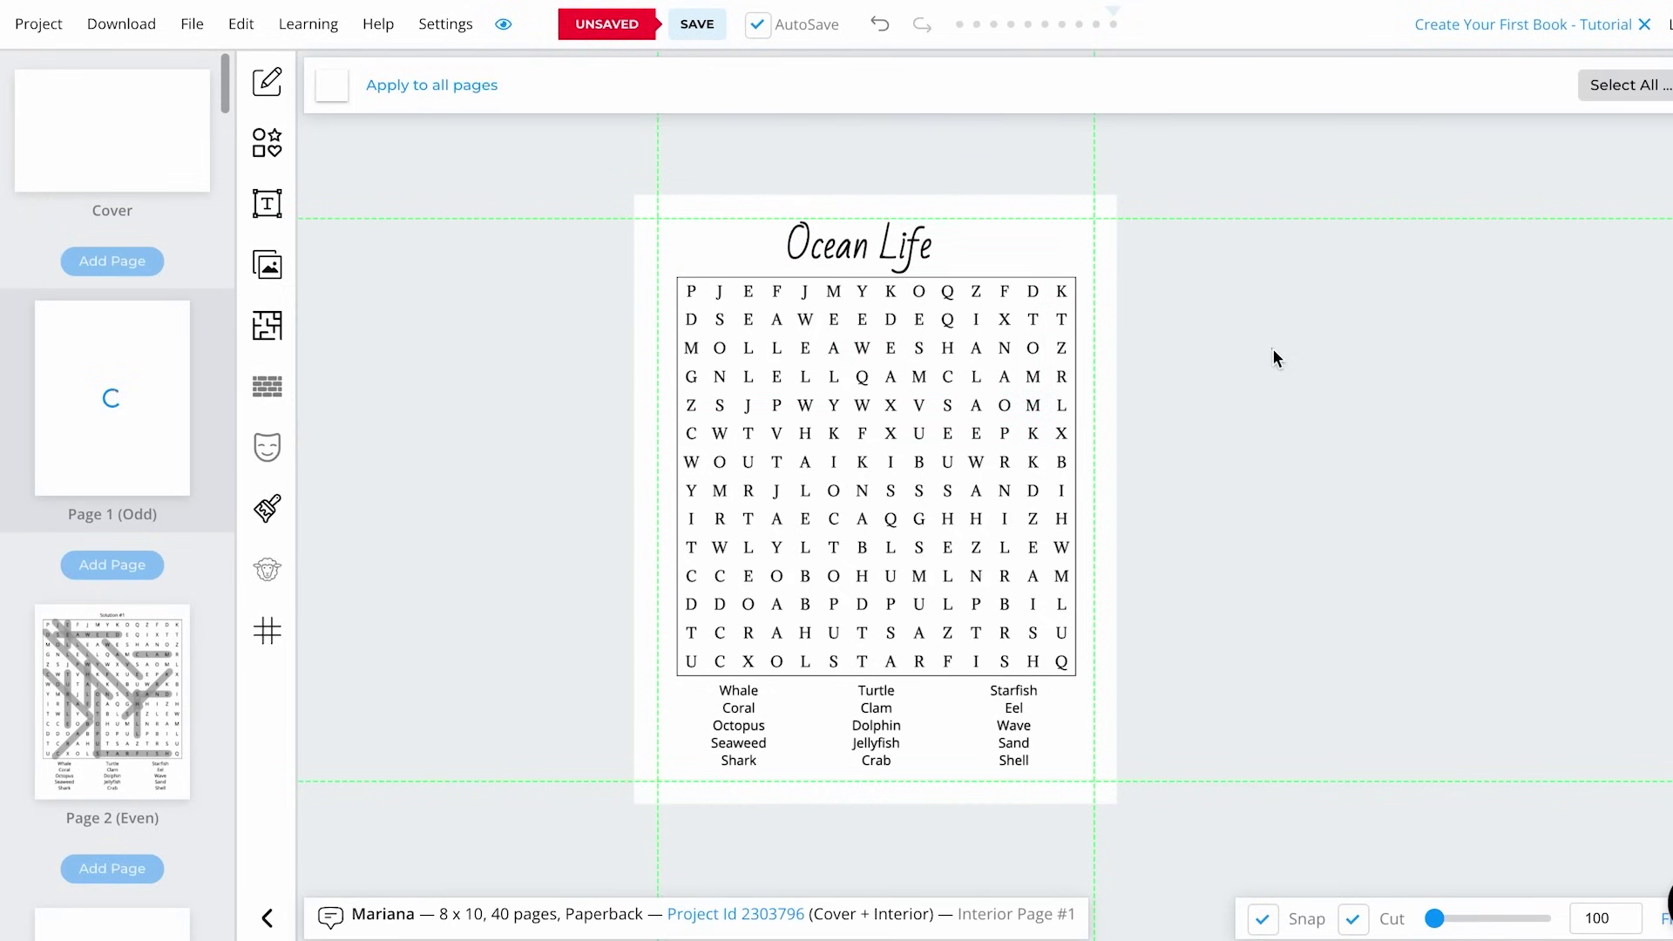
Copy the word search solution from Page 2 and paste it onto the blank Page 40
click(150, 668)
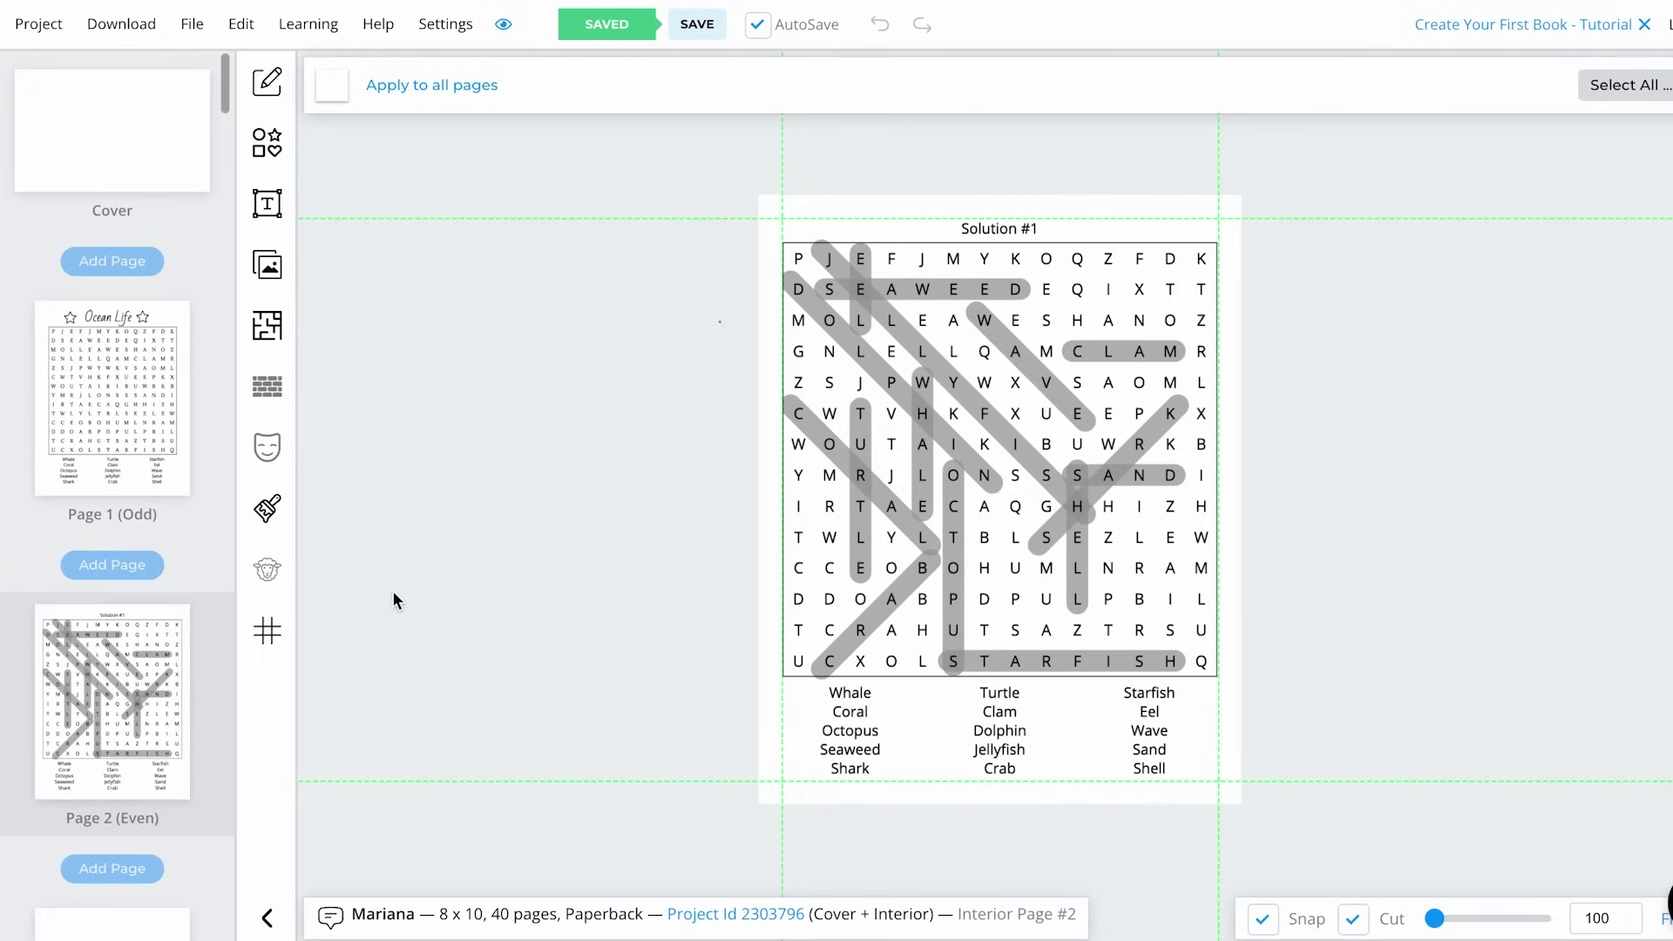
drag(702, 211, 1275, 784)
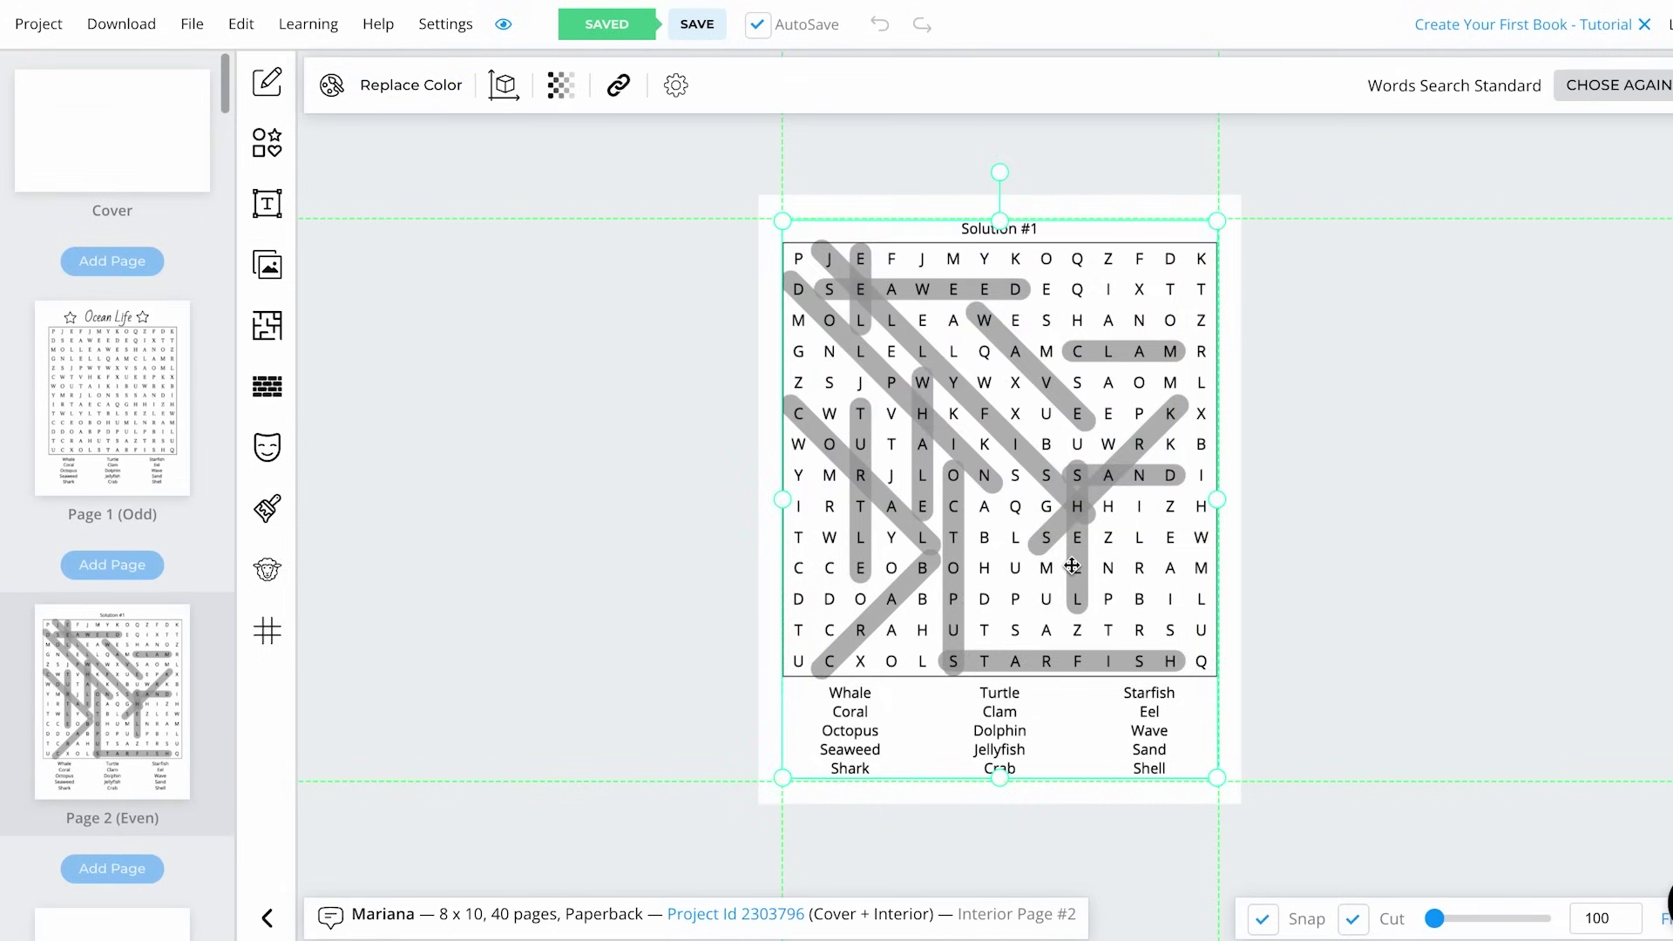
scroll(142, 709, down, 20)
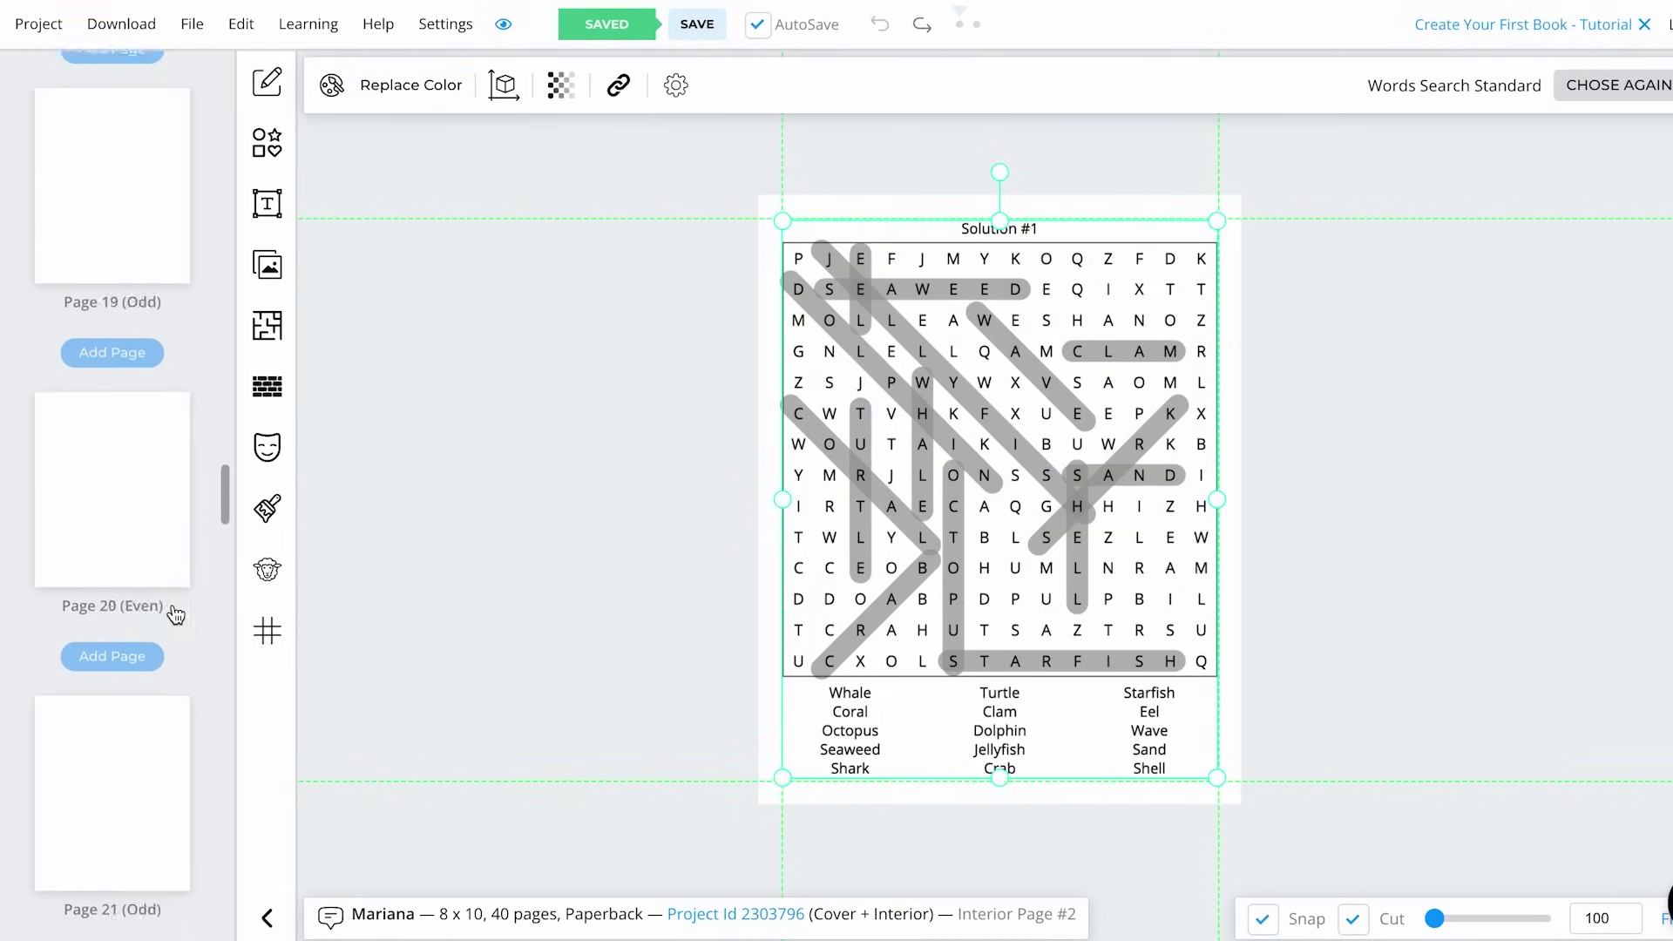
scroll(176, 615, down, 20)
click(149, 743)
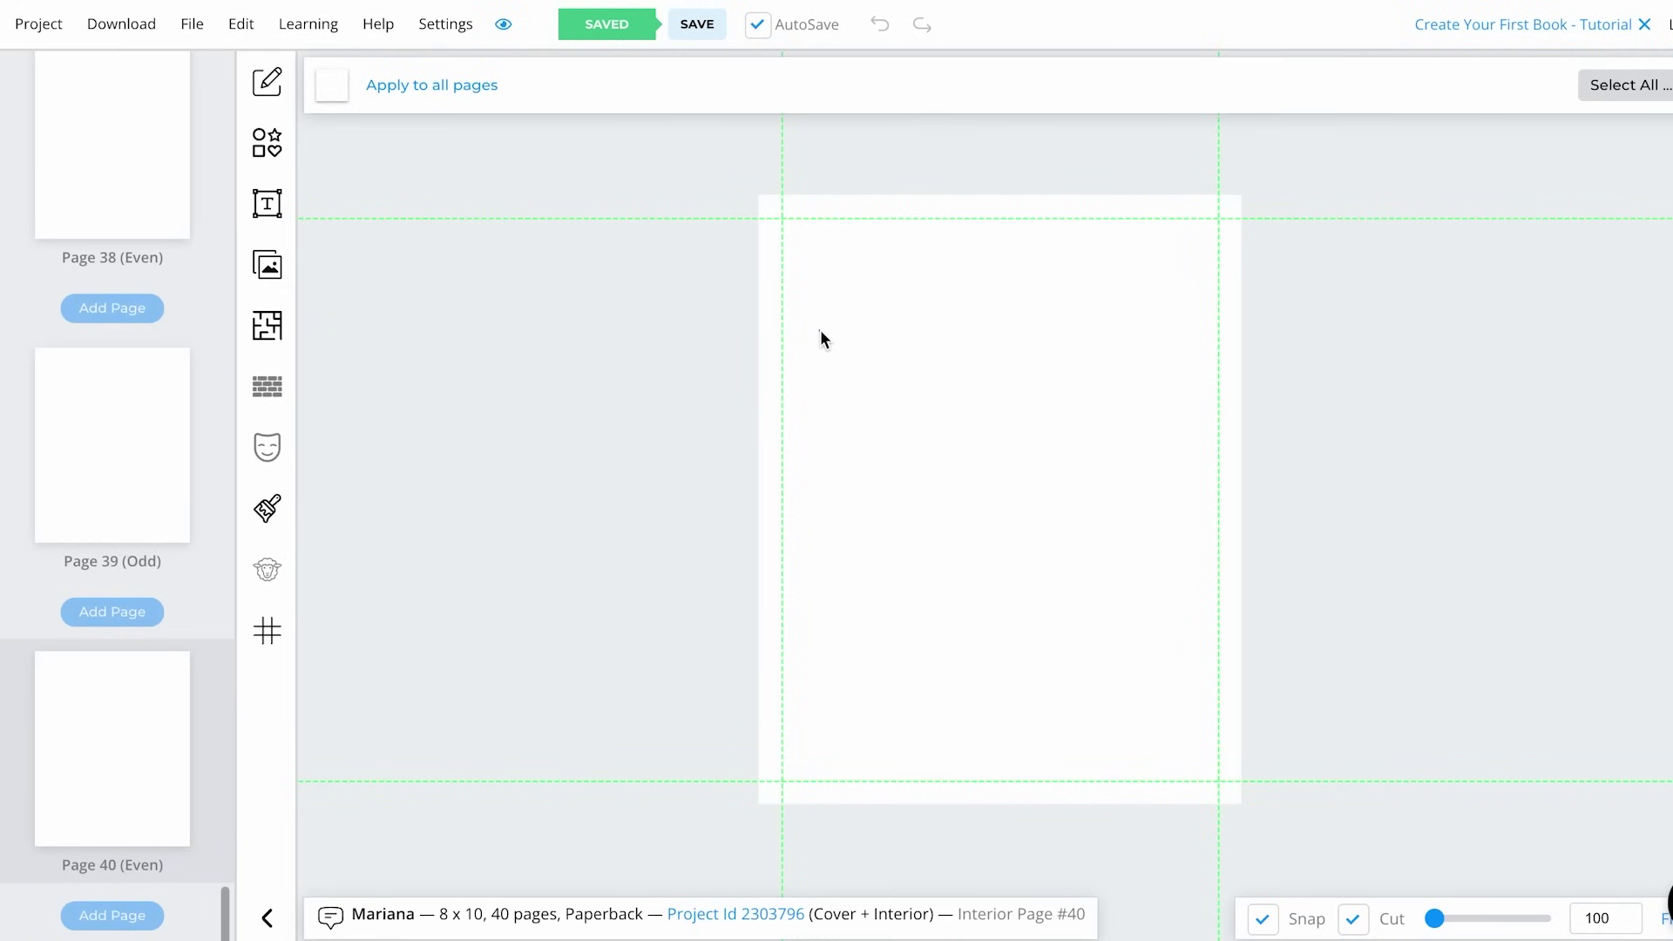
key(ctrl+v)
Shrink the pasted solution to about a third of its width and place it in the upper-left corner of Page 40
drag(779, 220, 1102, 623)
drag(1158, 688, 871, 310)
drag(926, 388, 952, 412)
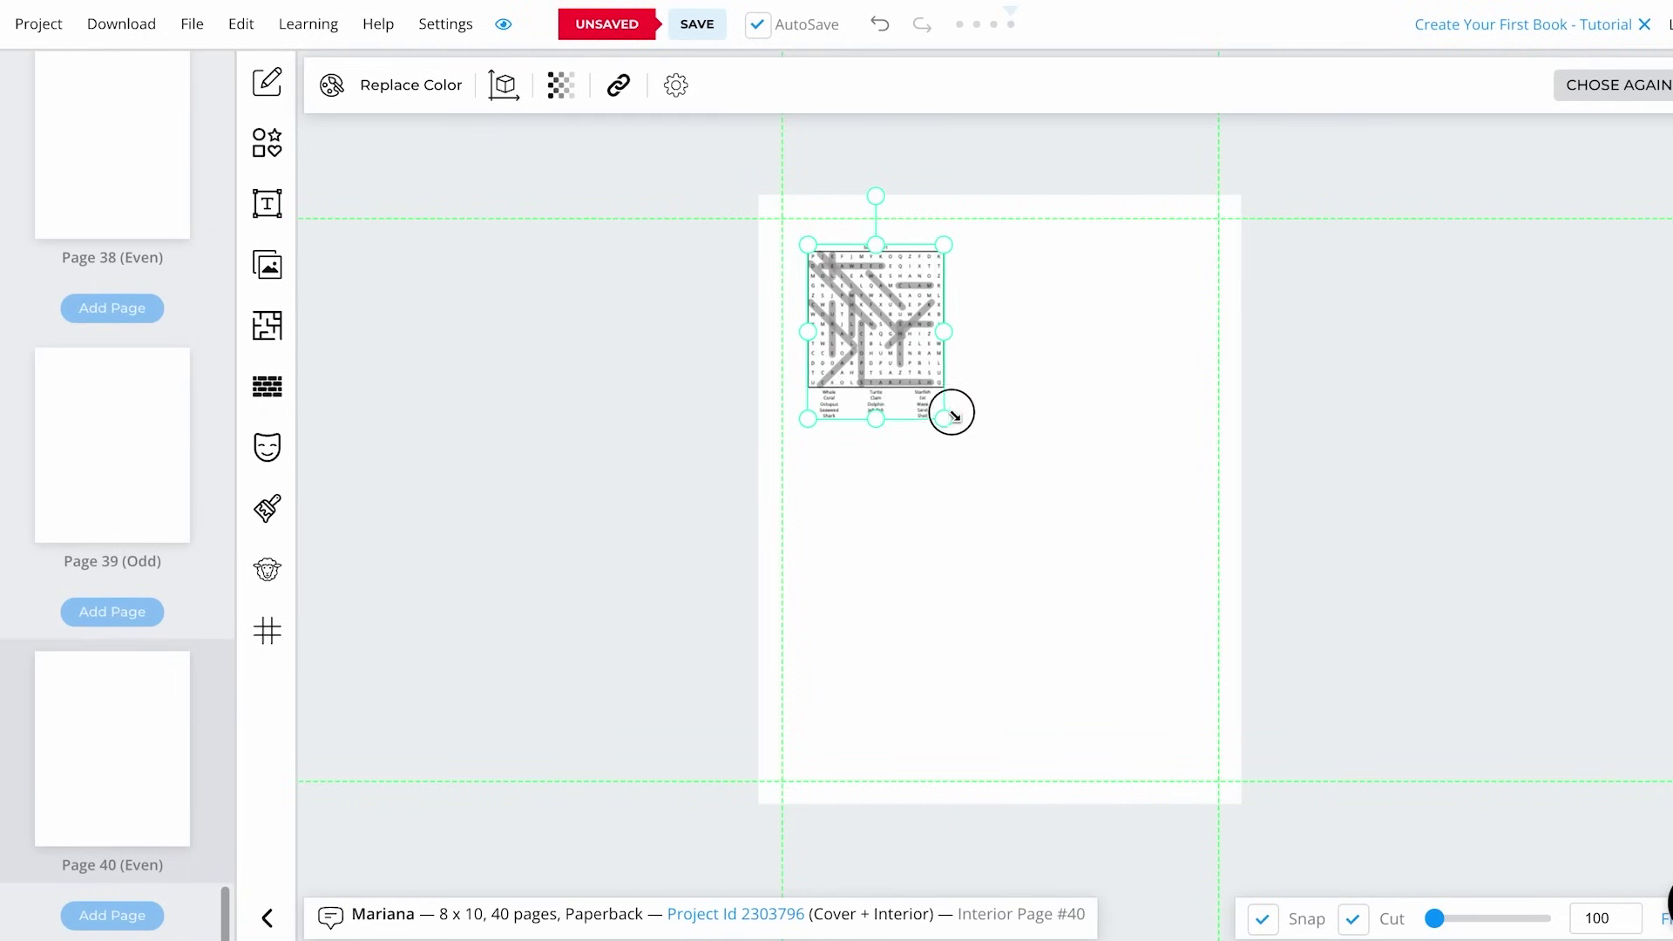
drag(884, 324, 875, 316)
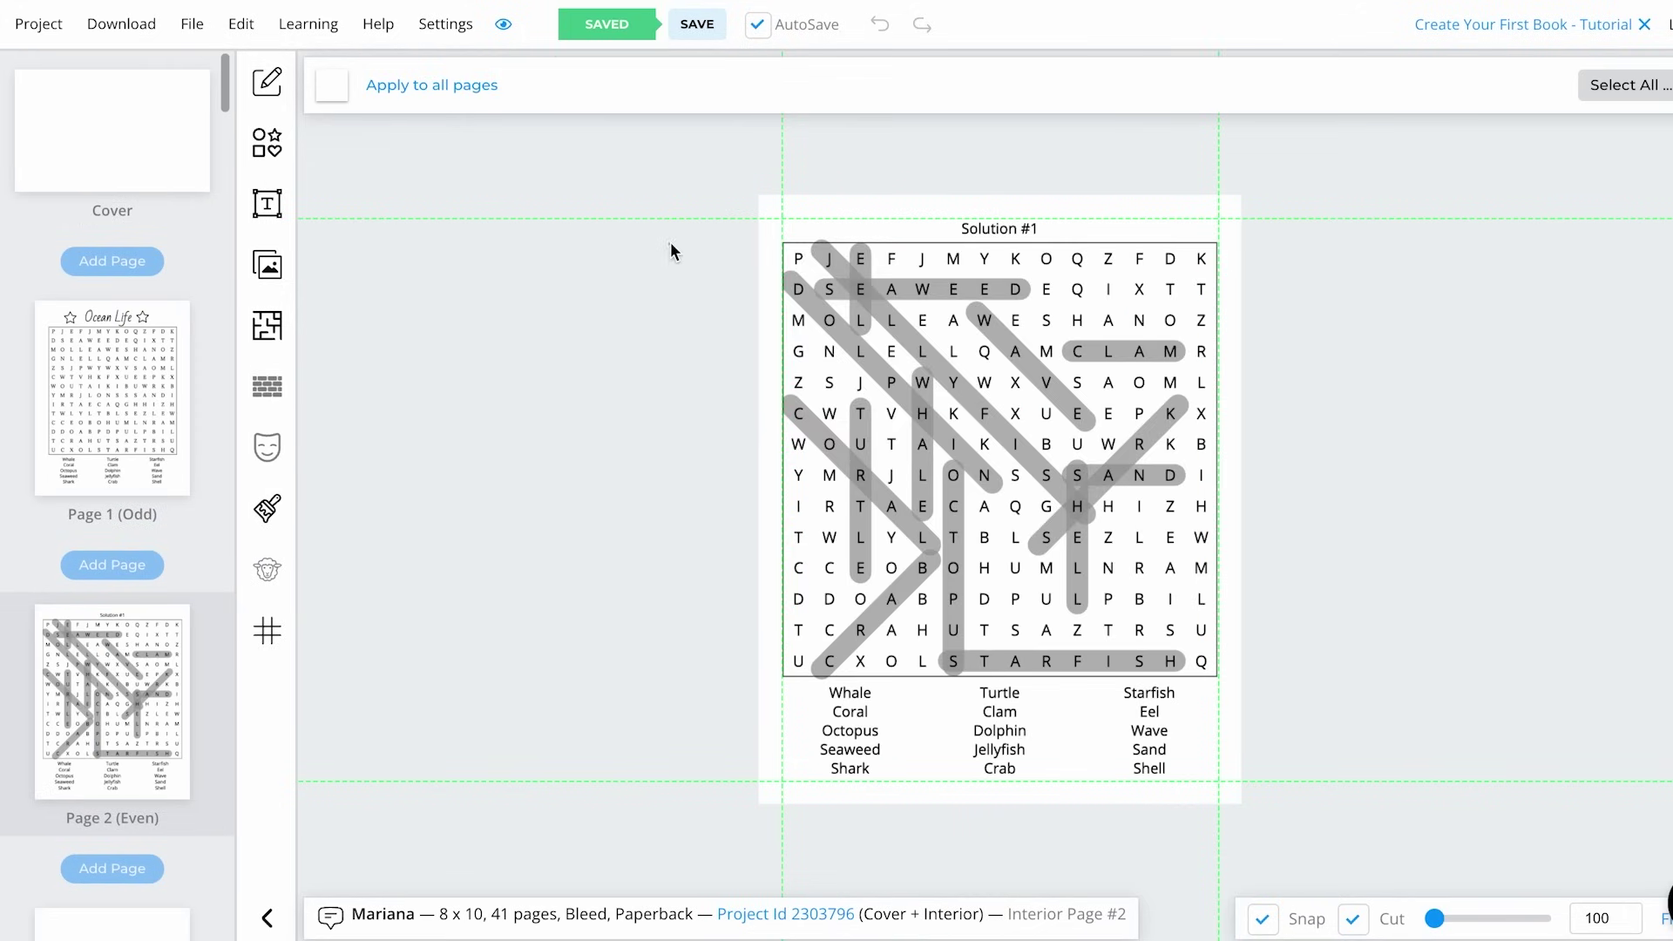
Delete the original solution from Page 2 and save the book
drag(671, 242, 1211, 780)
key(Delete)
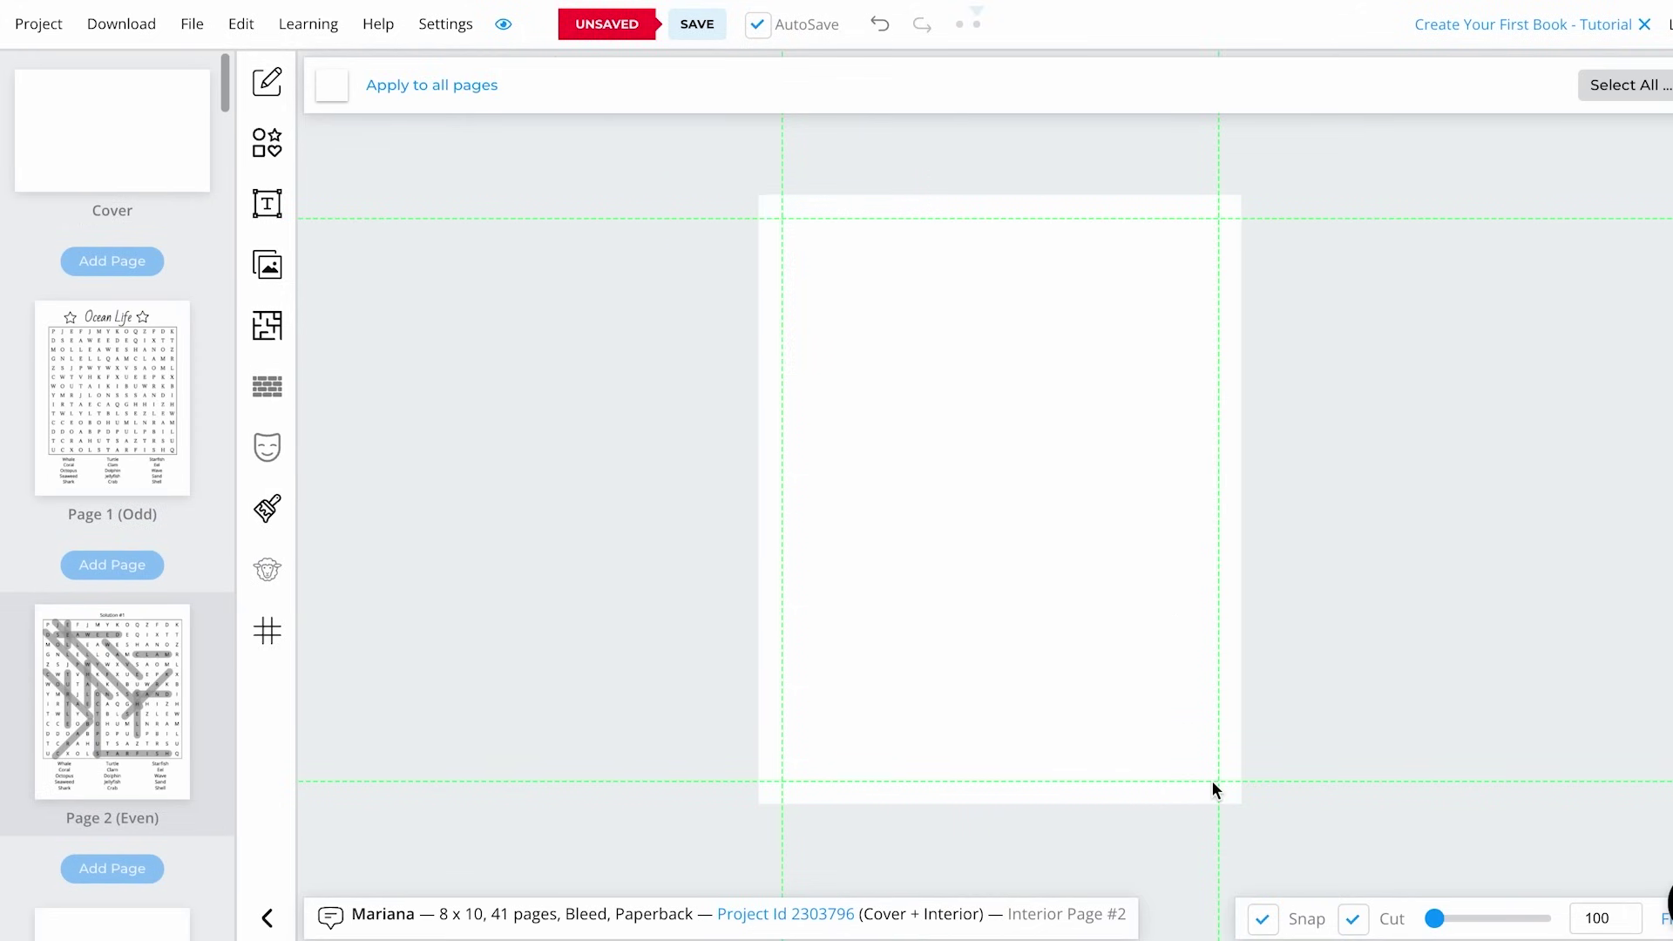
click(684, 42)
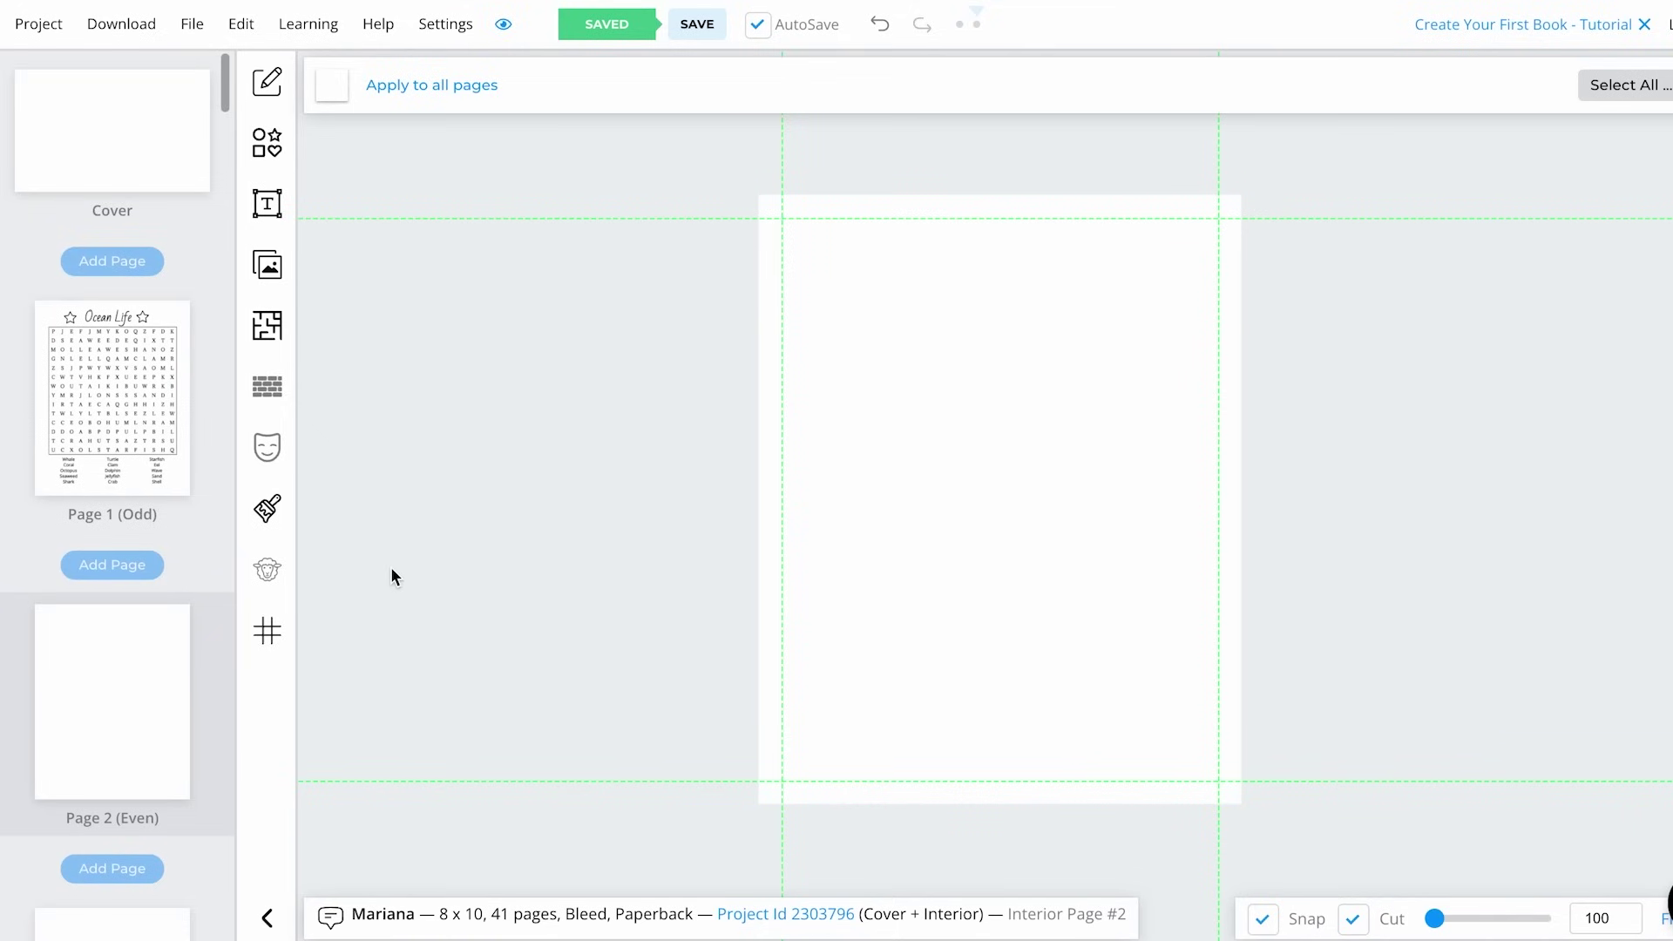
Choose the Words Search Standard interior template and select Pages 2 to 6 for the new puzzles
click(267, 325)
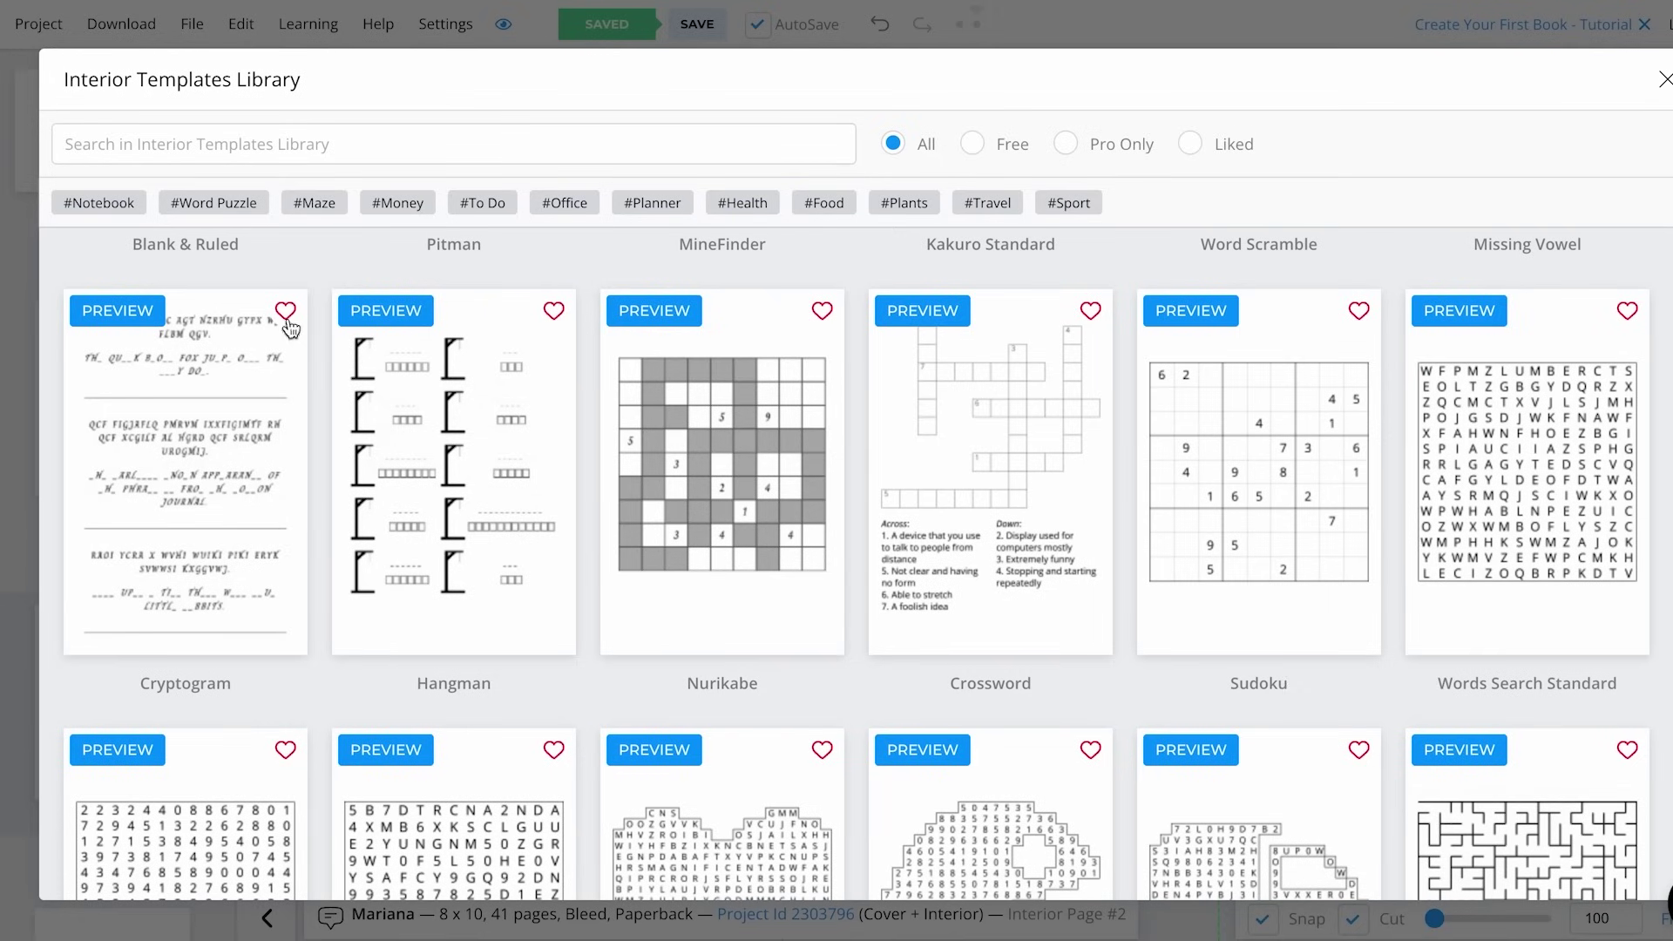
scroll(676, 468, down, 10)
scroll(1053, 598, up, 8)
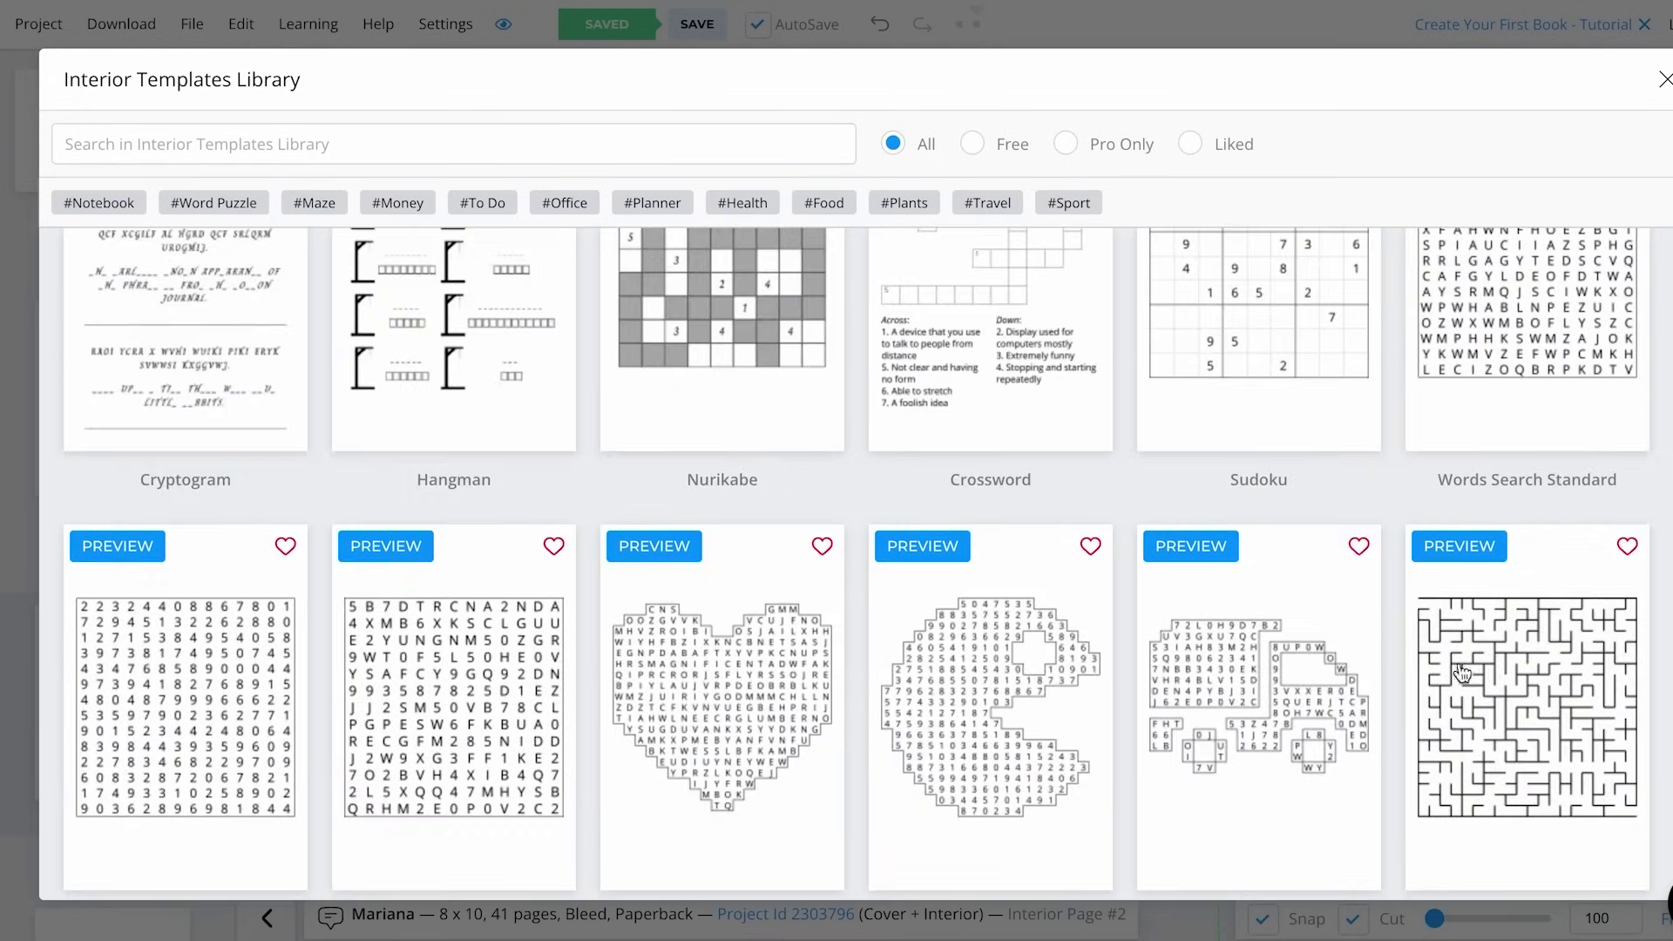
scroll(1571, 344, up, 2)
click(1490, 477)
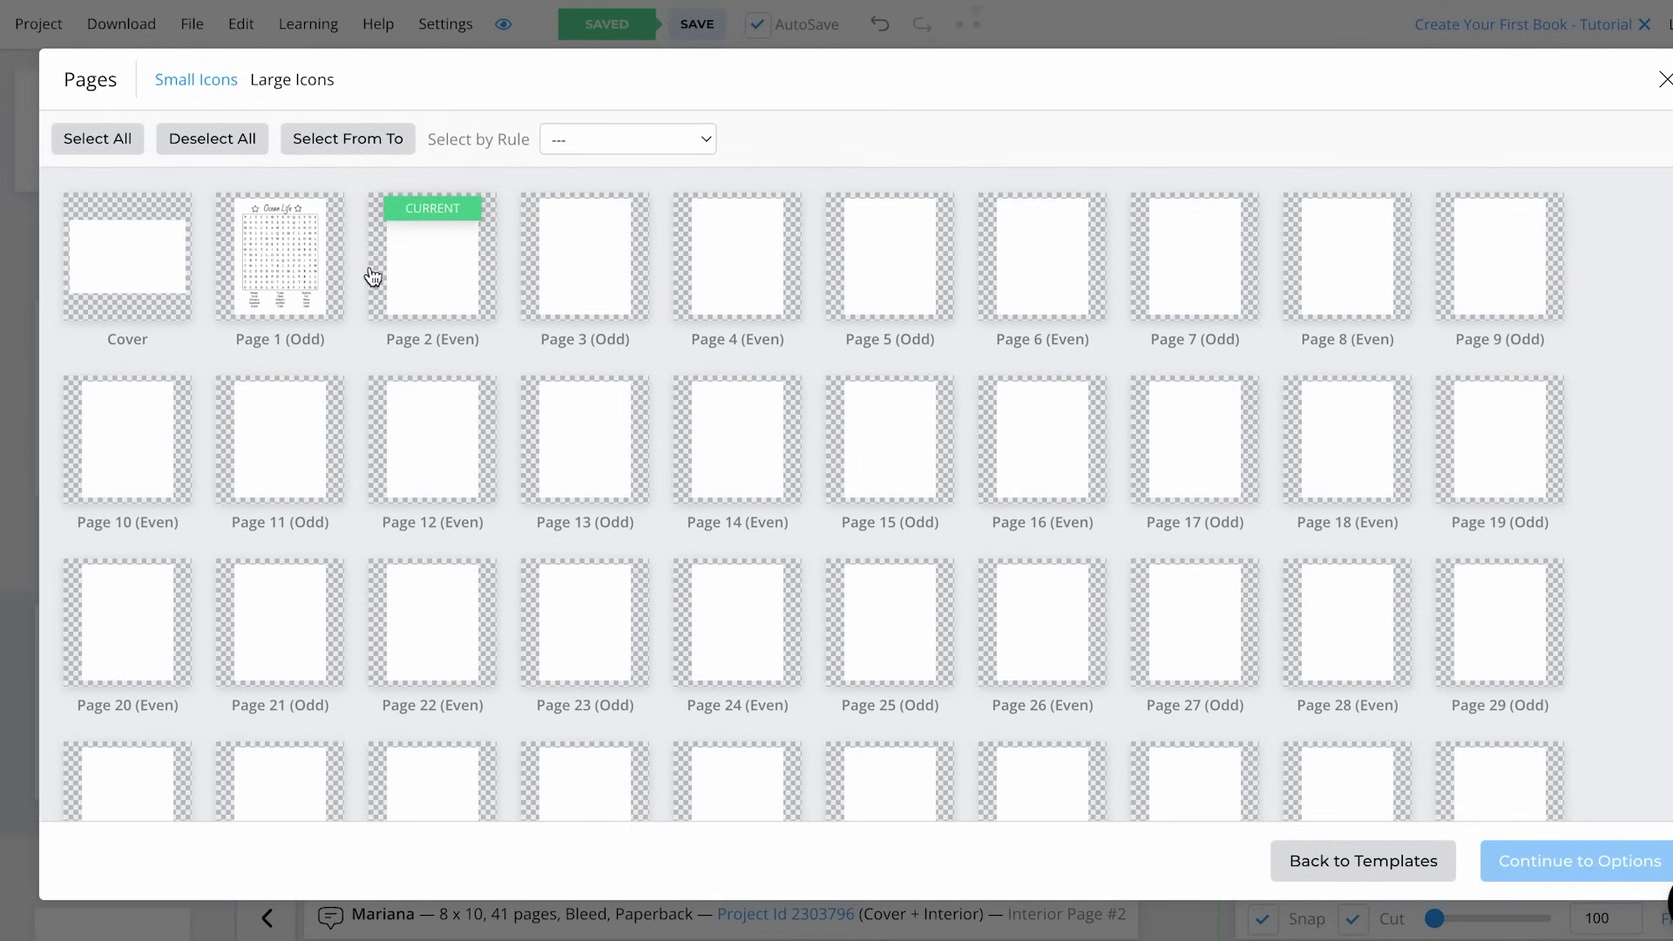
click(429, 315)
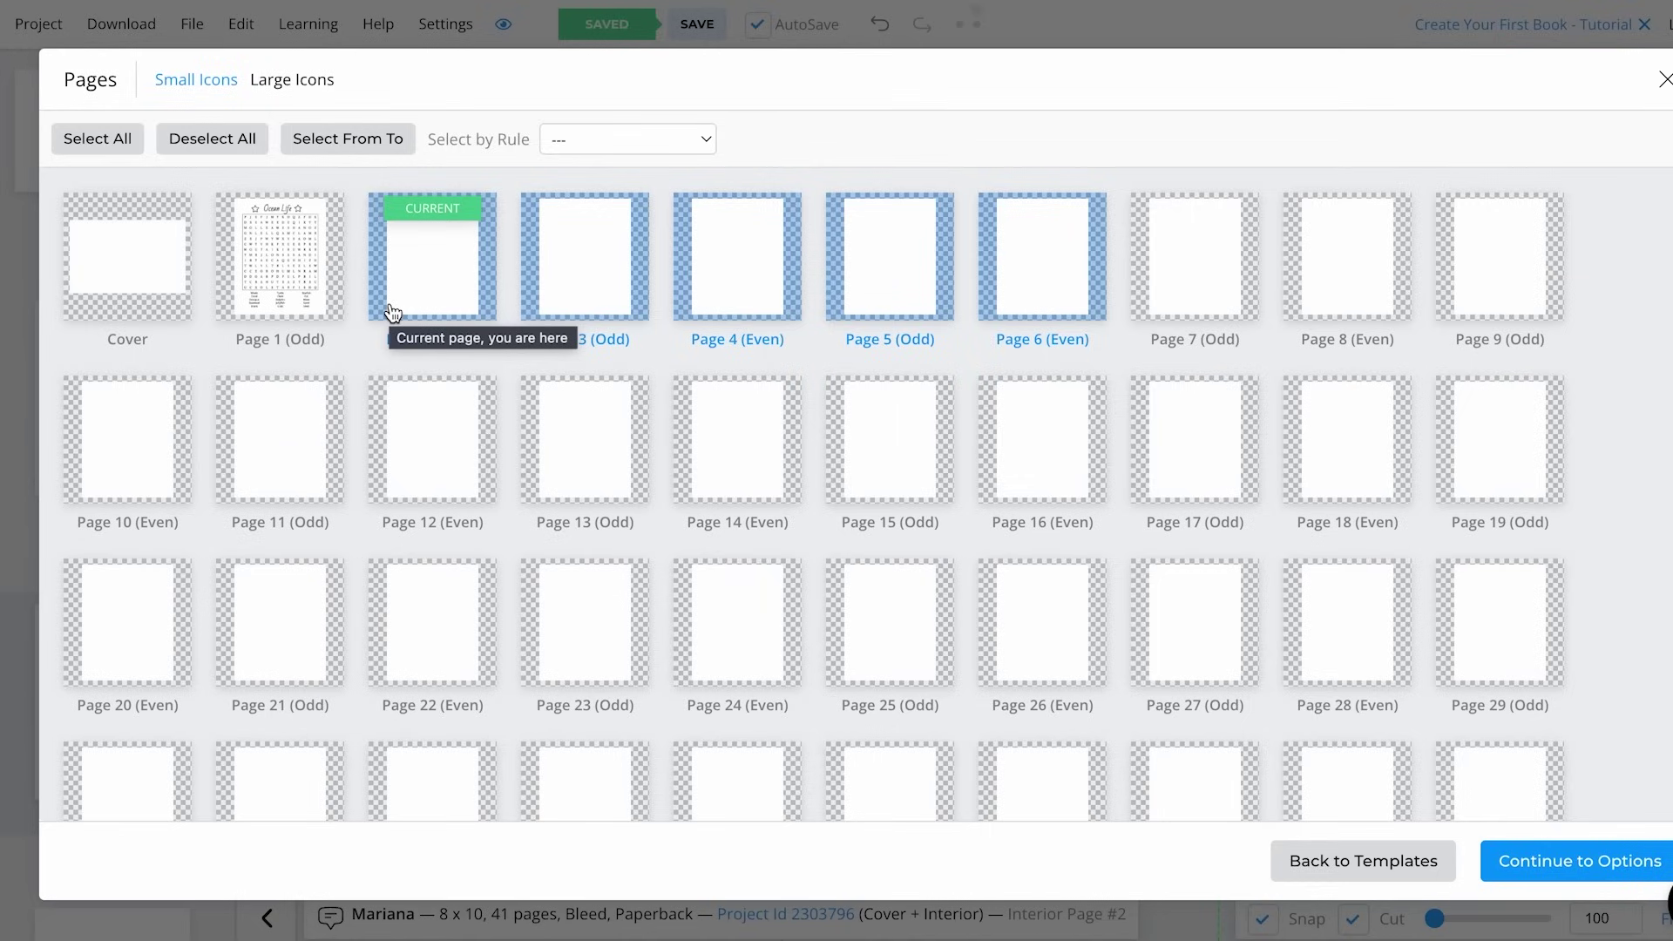
Accept Pages 2 to 6 for the puzzles and go through the Words Search Standard options to the word list section
scroll(598, 512, down, 3)
scroll(598, 512, up, 3)
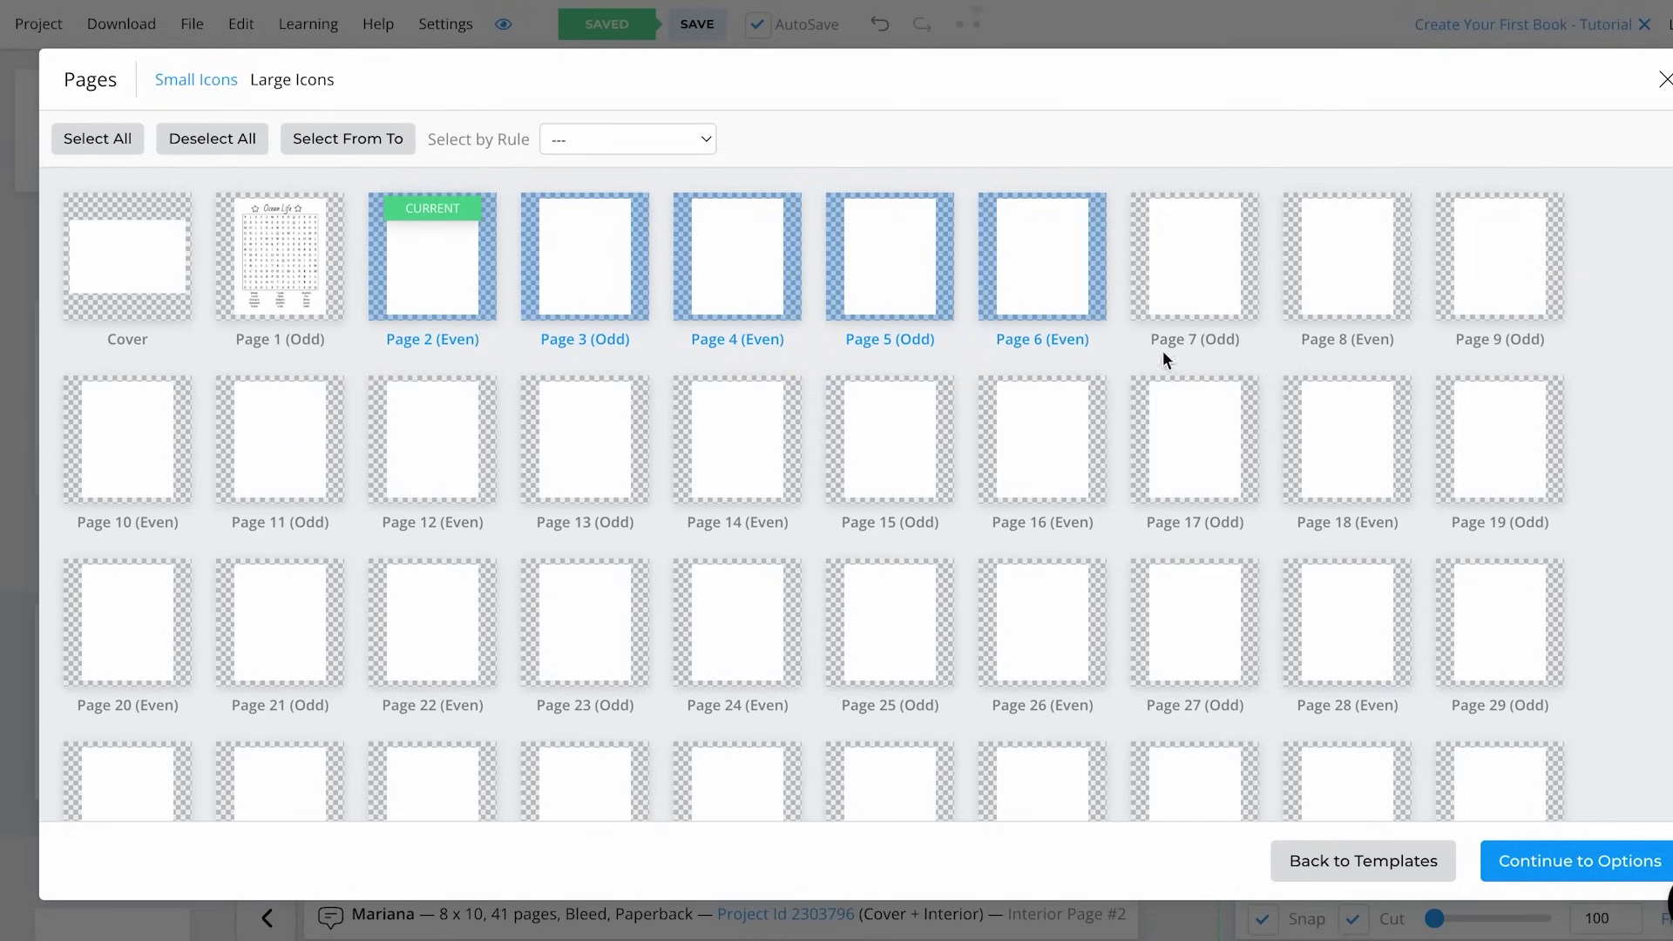
click(1547, 864)
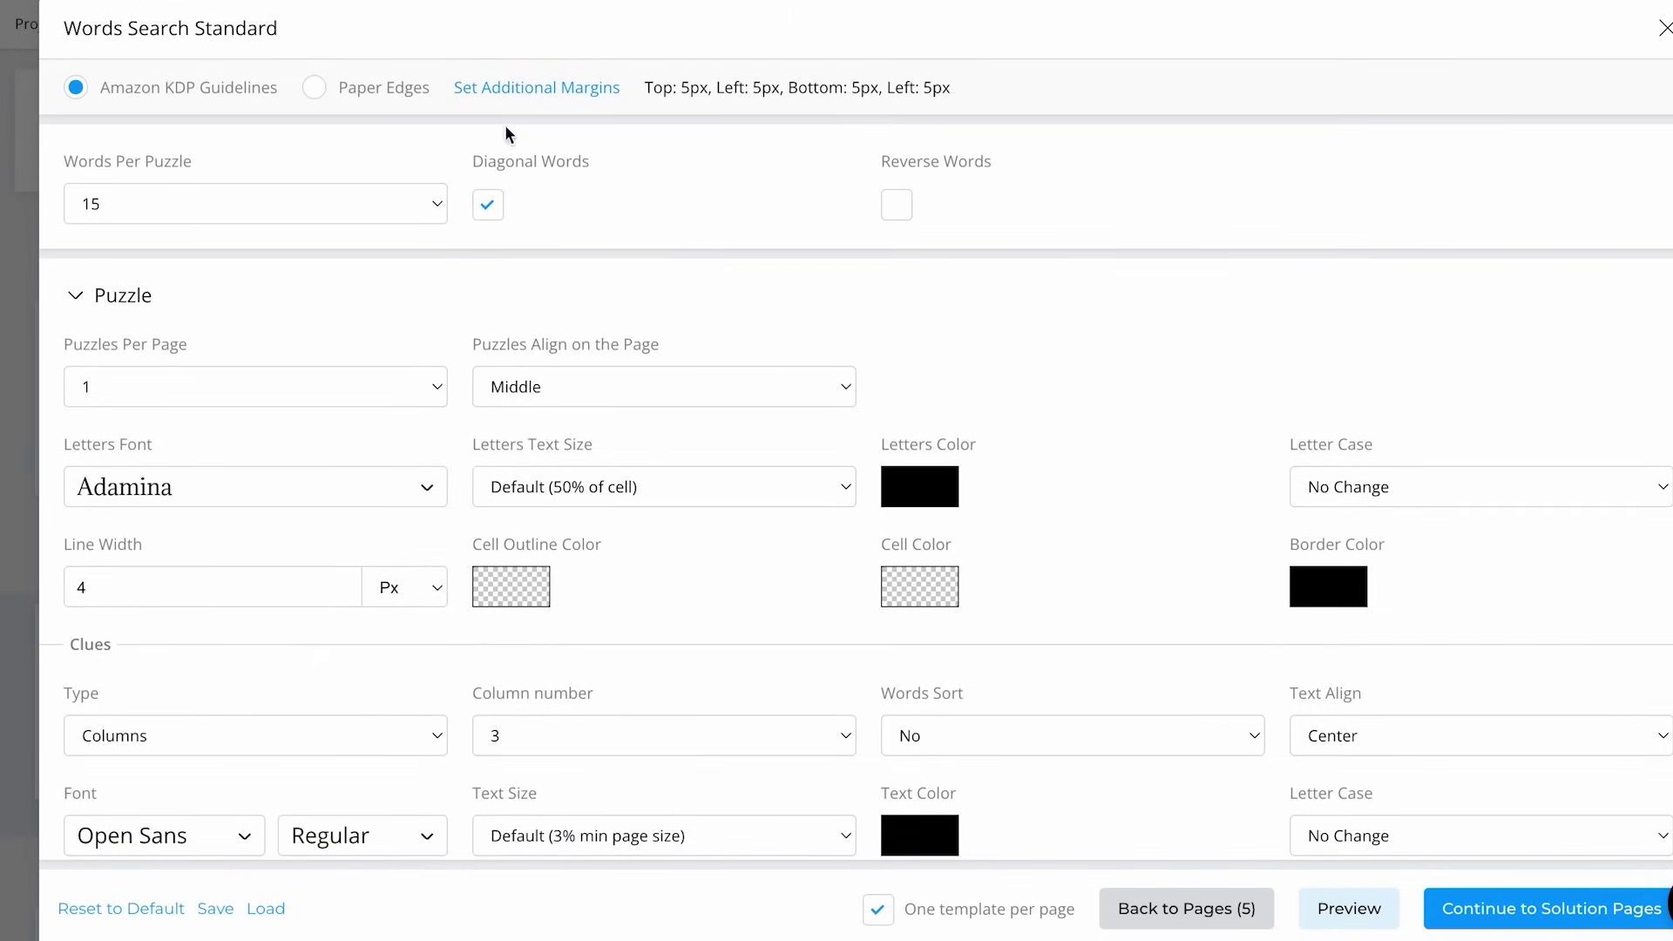
scroll(606, 649, down, 5)
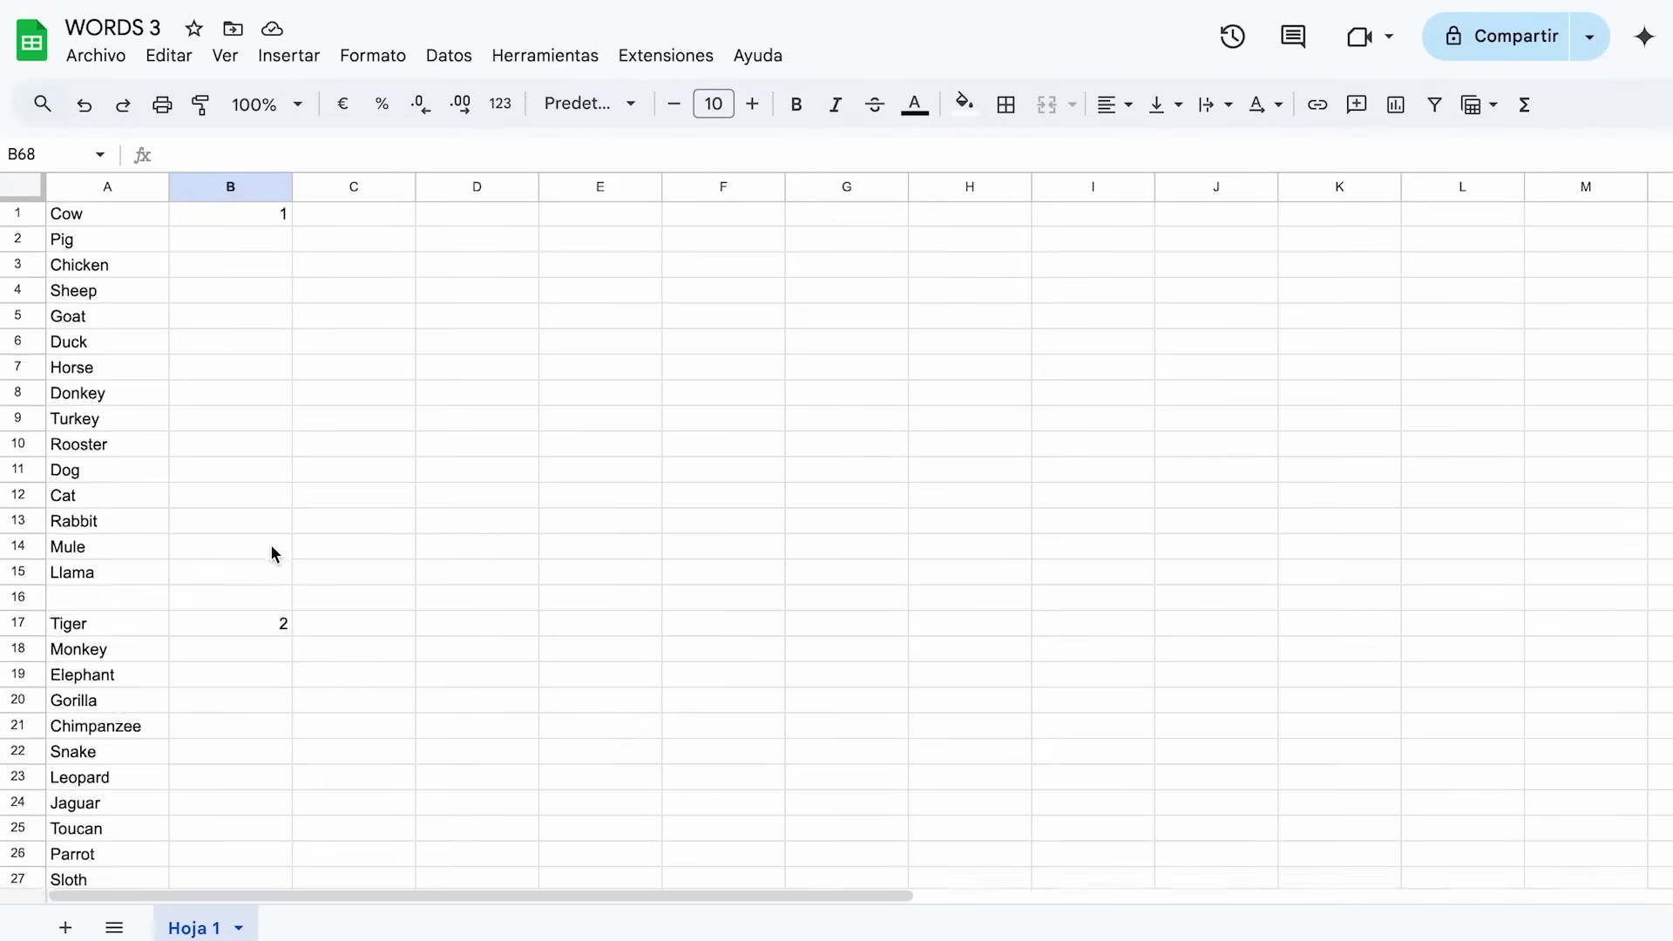
Switch to the WORDS 3 spreadsheet in Google Sheets and check the word groups and blank separator rows in column A
scroll(270, 543, down, 2)
scroll(272, 416, up, 2)
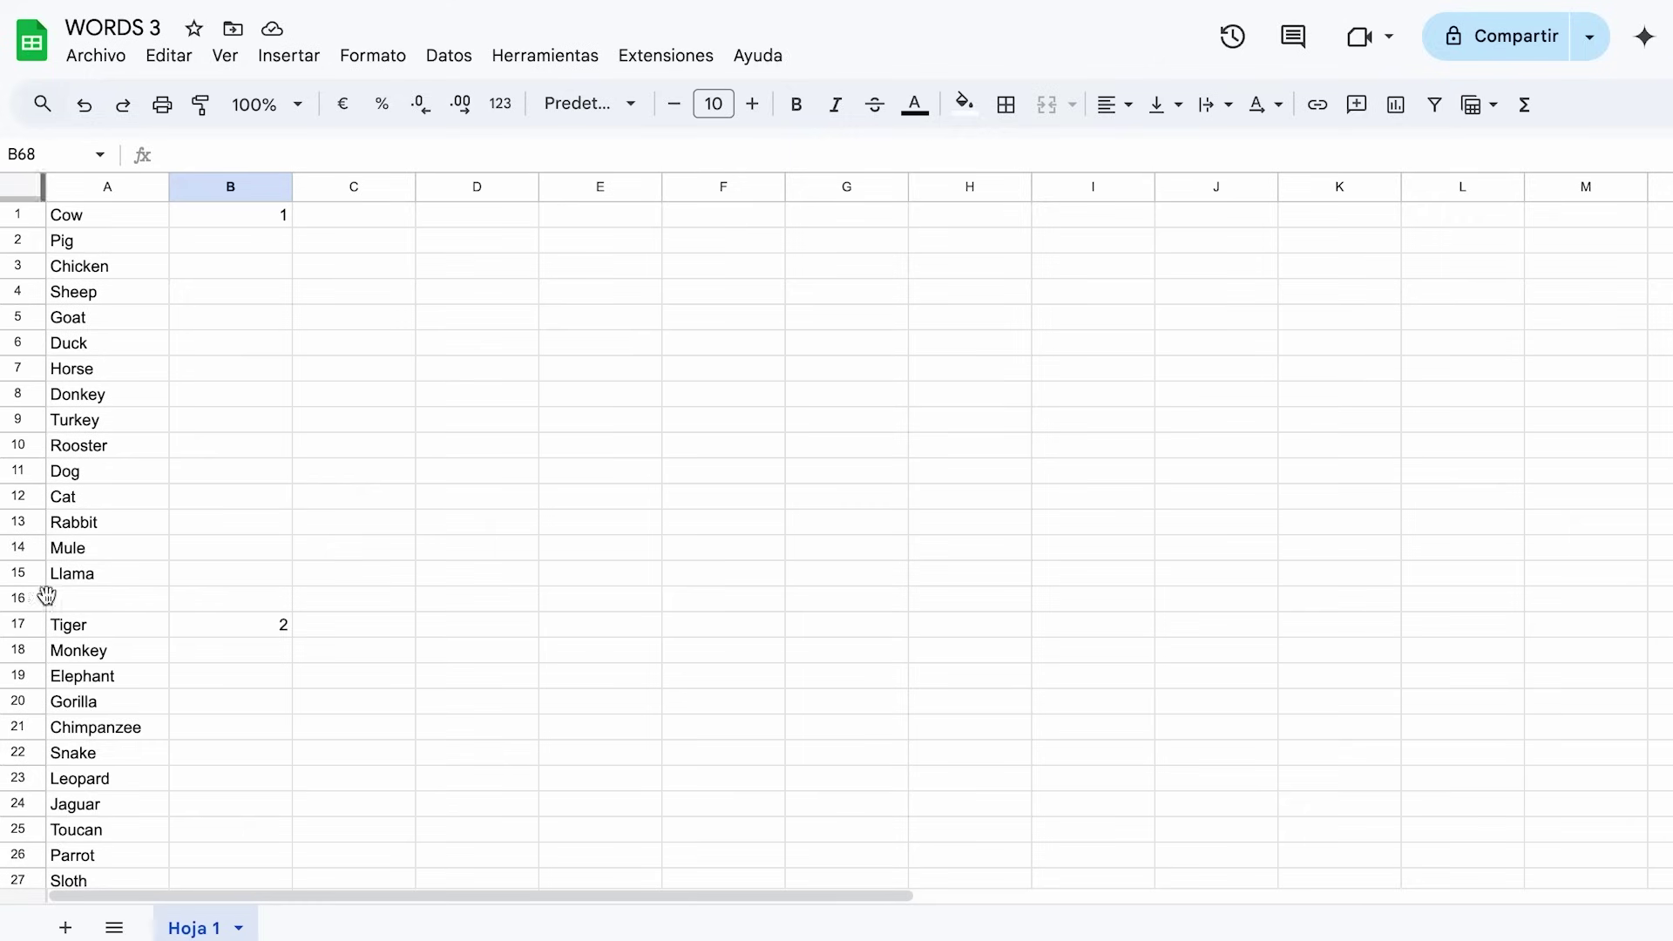
scroll(135, 736, down, 5)
scroll(131, 734, up, 1)
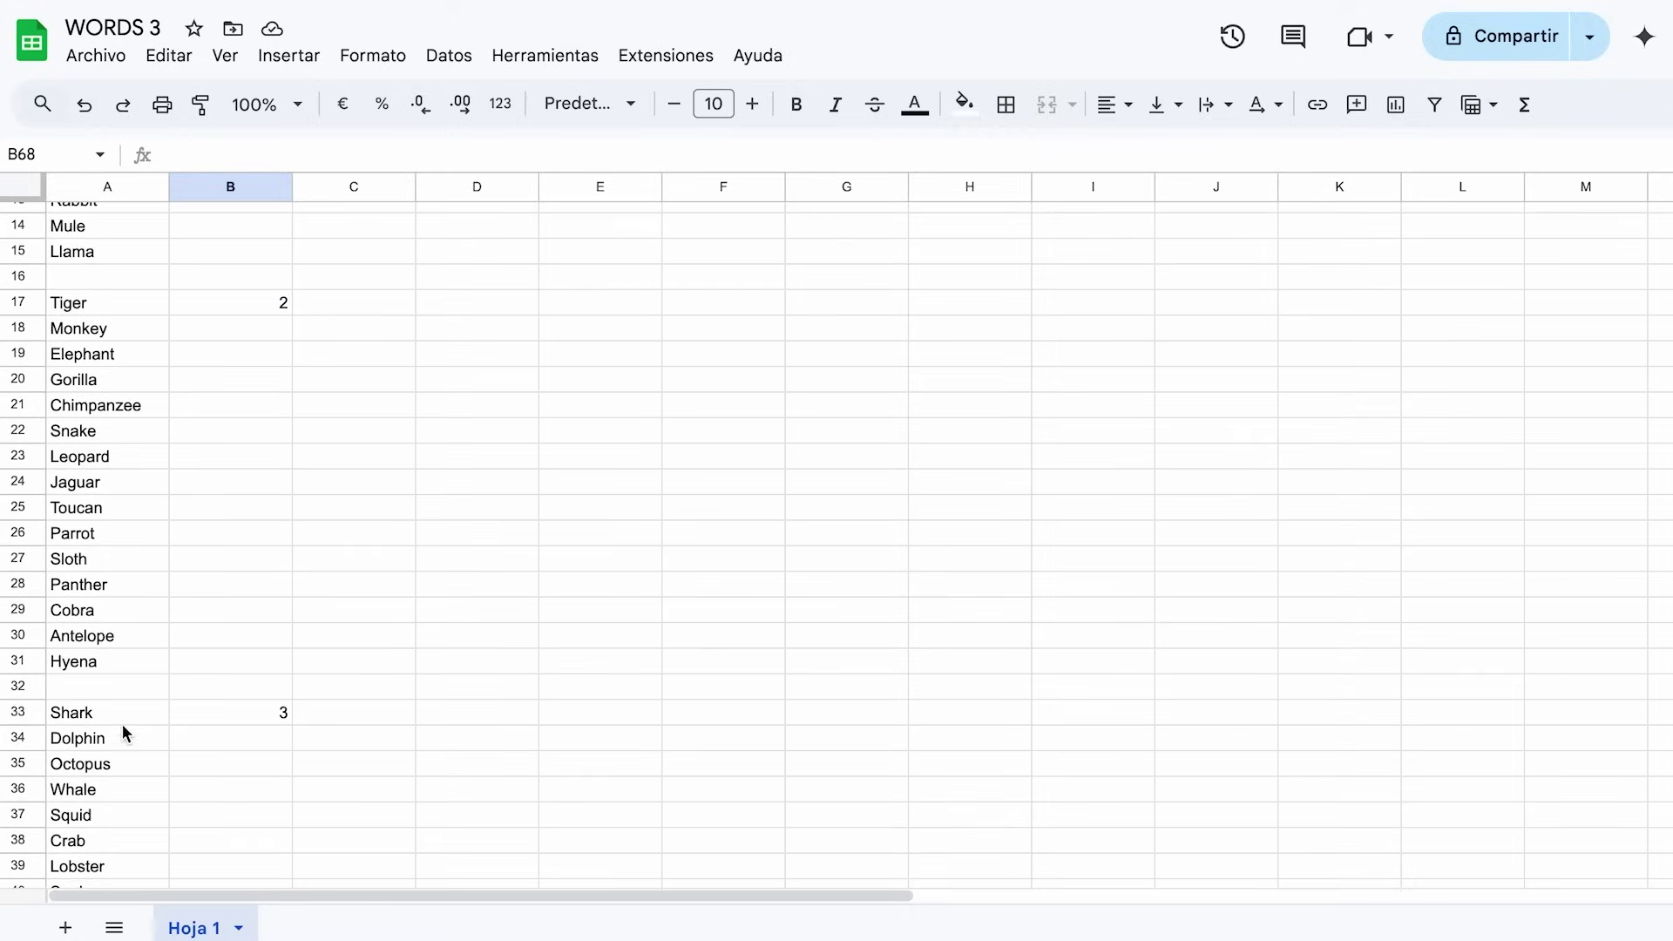
scroll(68, 748, down, 4)
scroll(94, 592, down, 7)
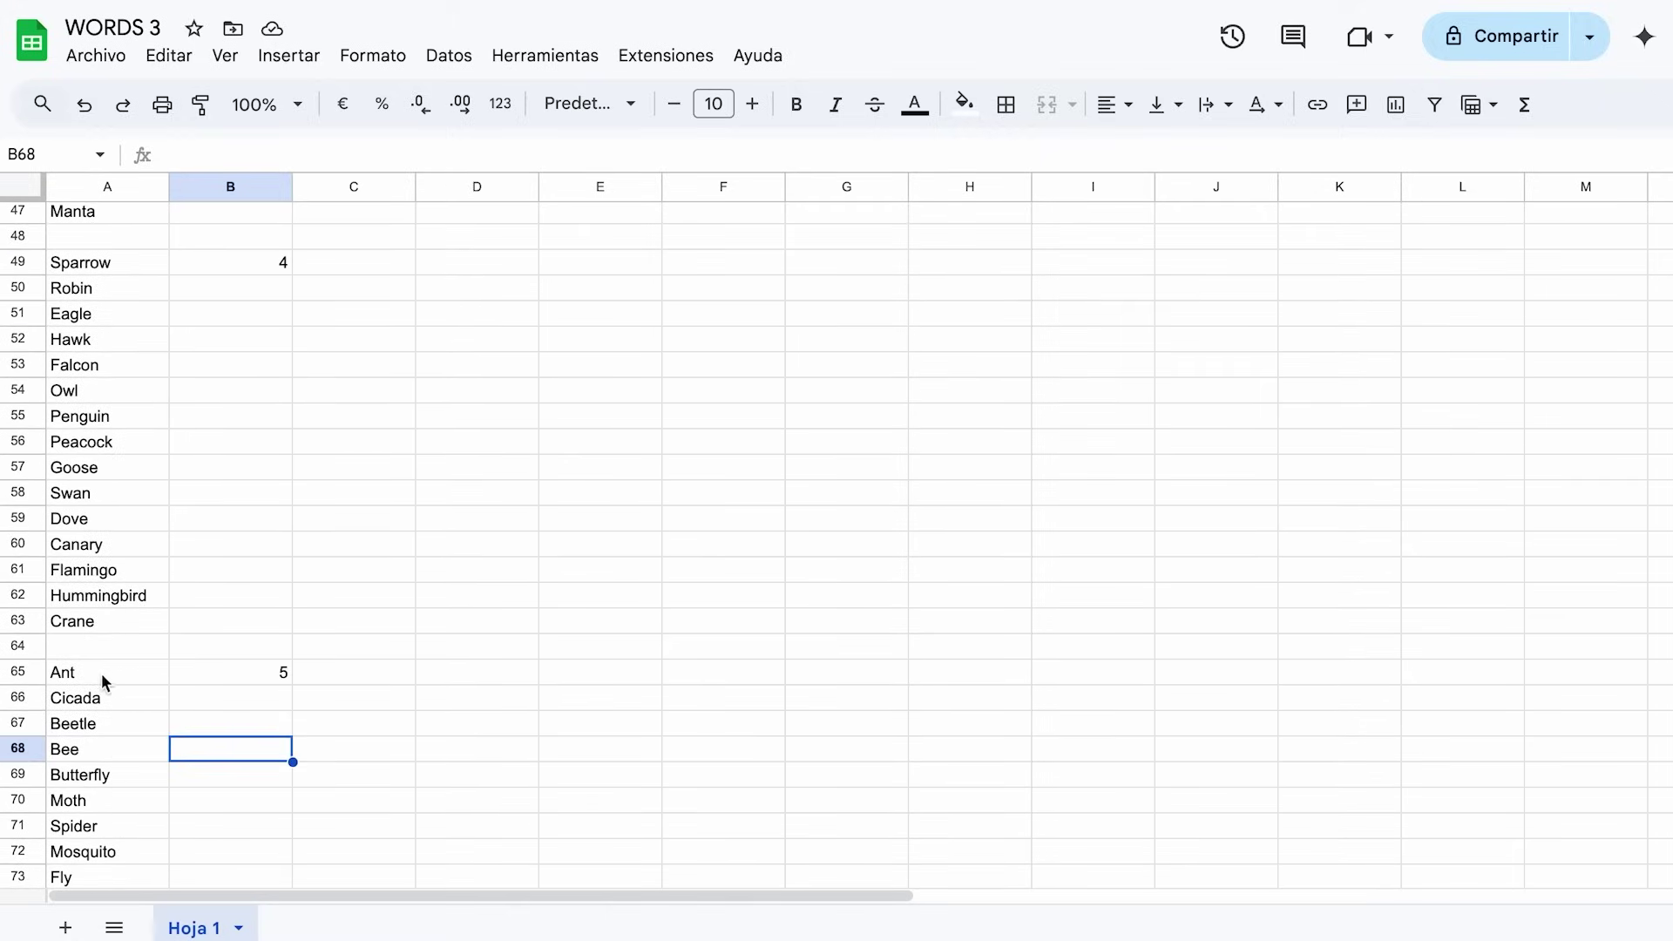
scroll(112, 740, down, 4)
scroll(111, 744, up, 19)
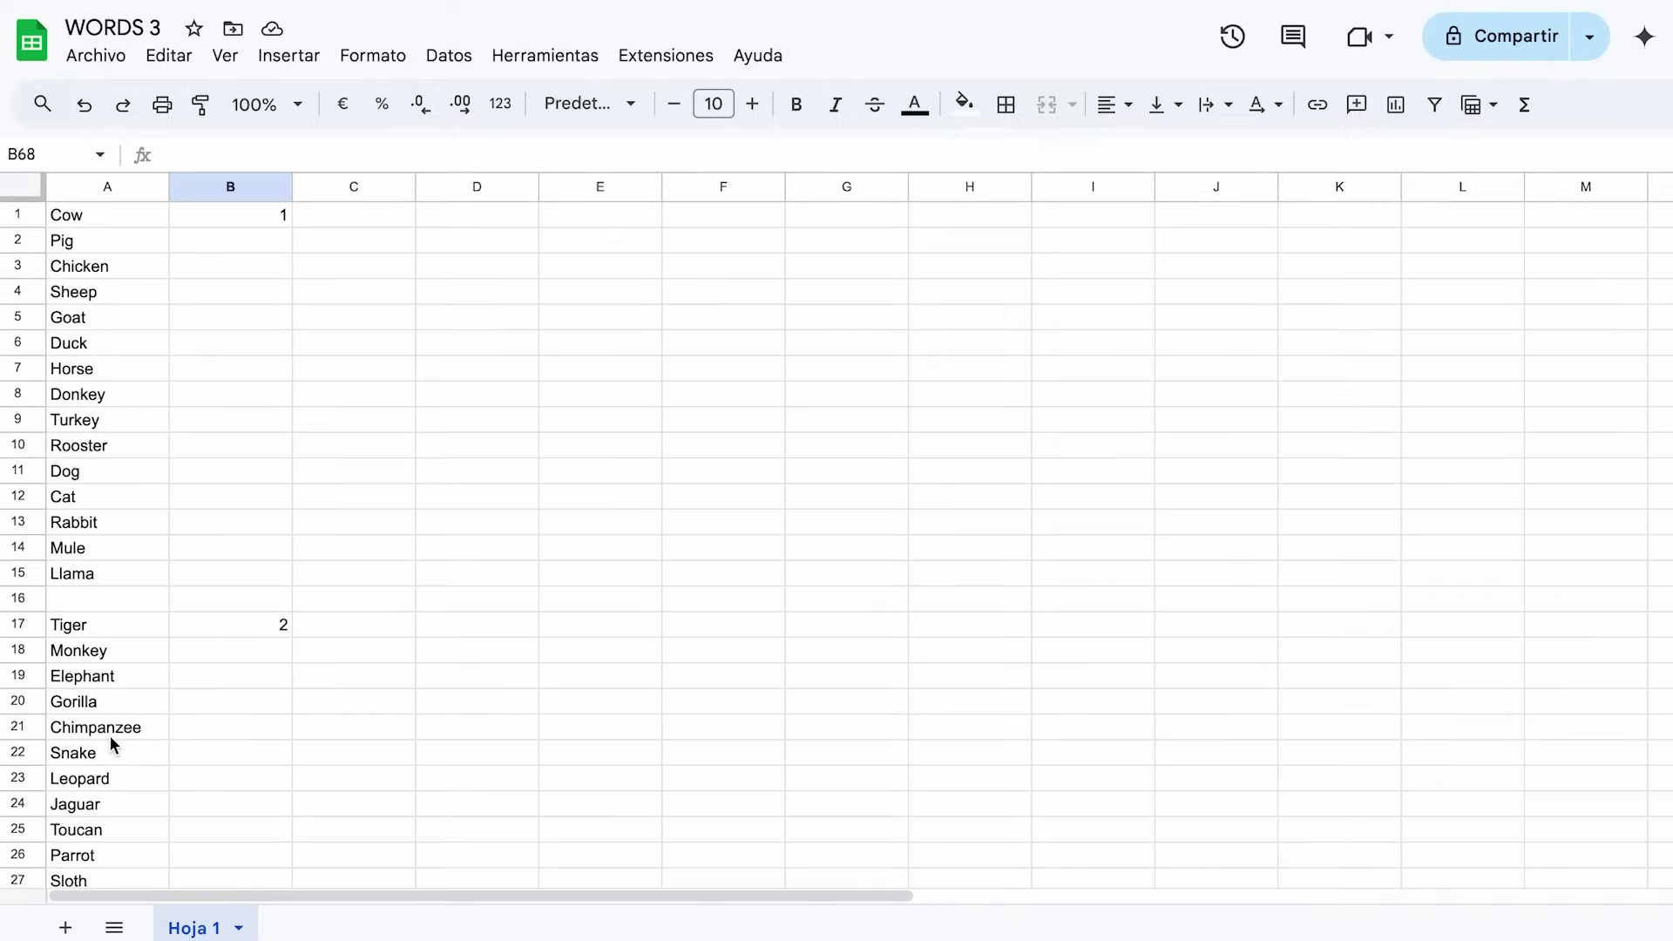
scroll(169, 643, down, 16)
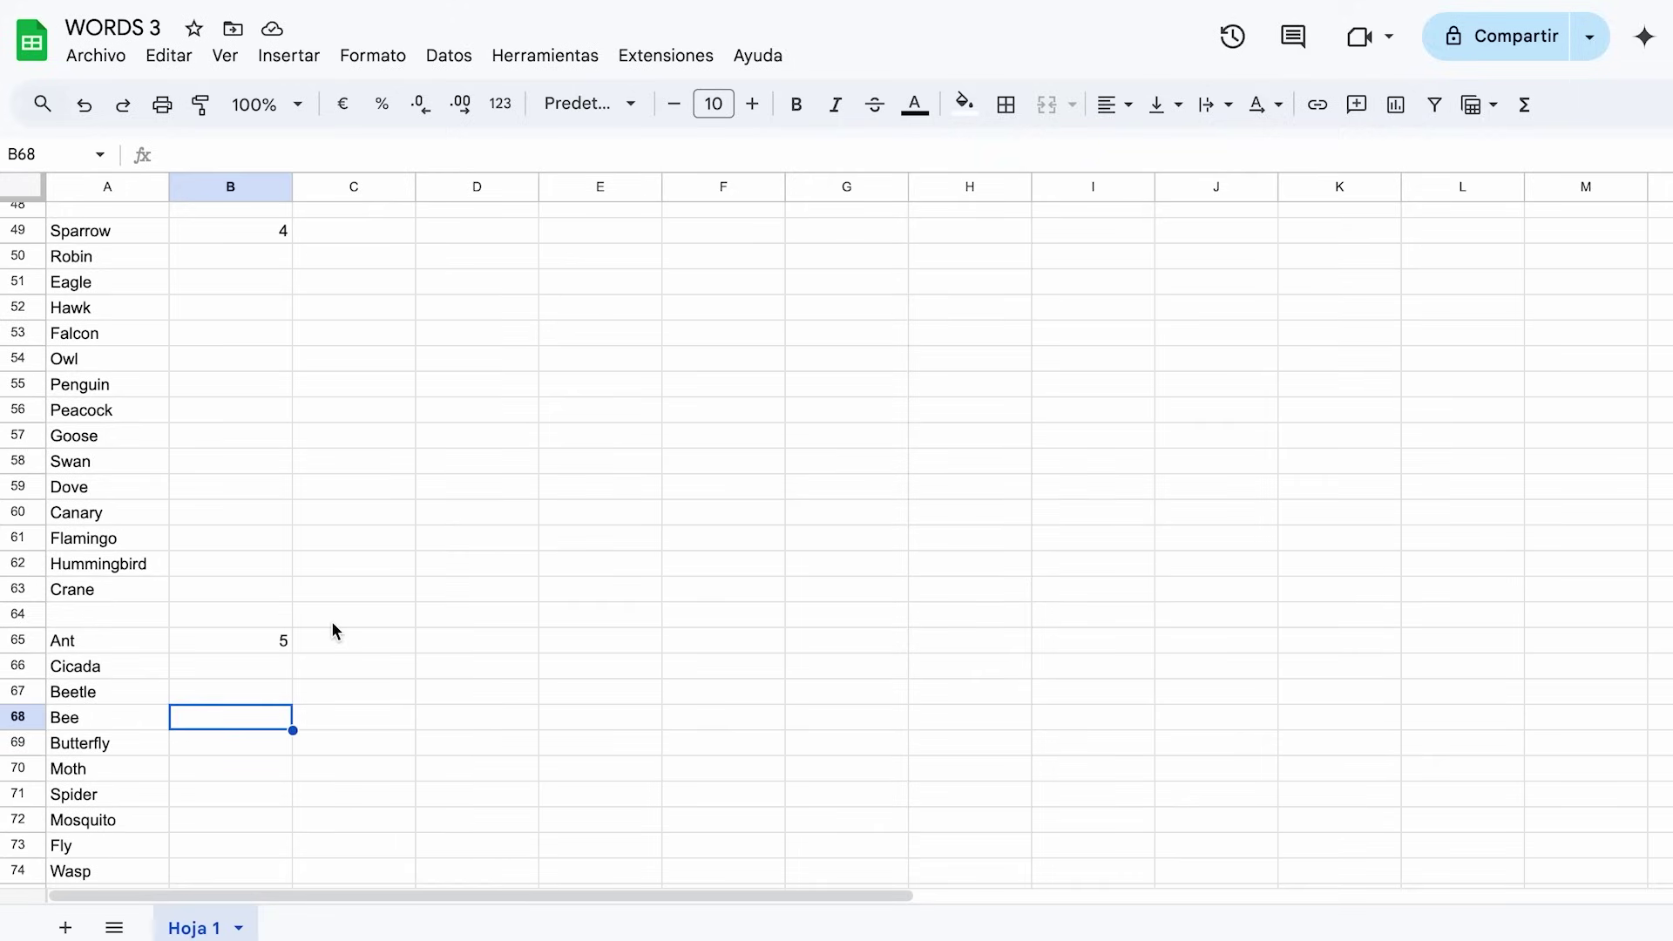
Clear the group numbers 1 to 5 from column B so that only the words in column A are left
click(235, 642)
key(Delete)
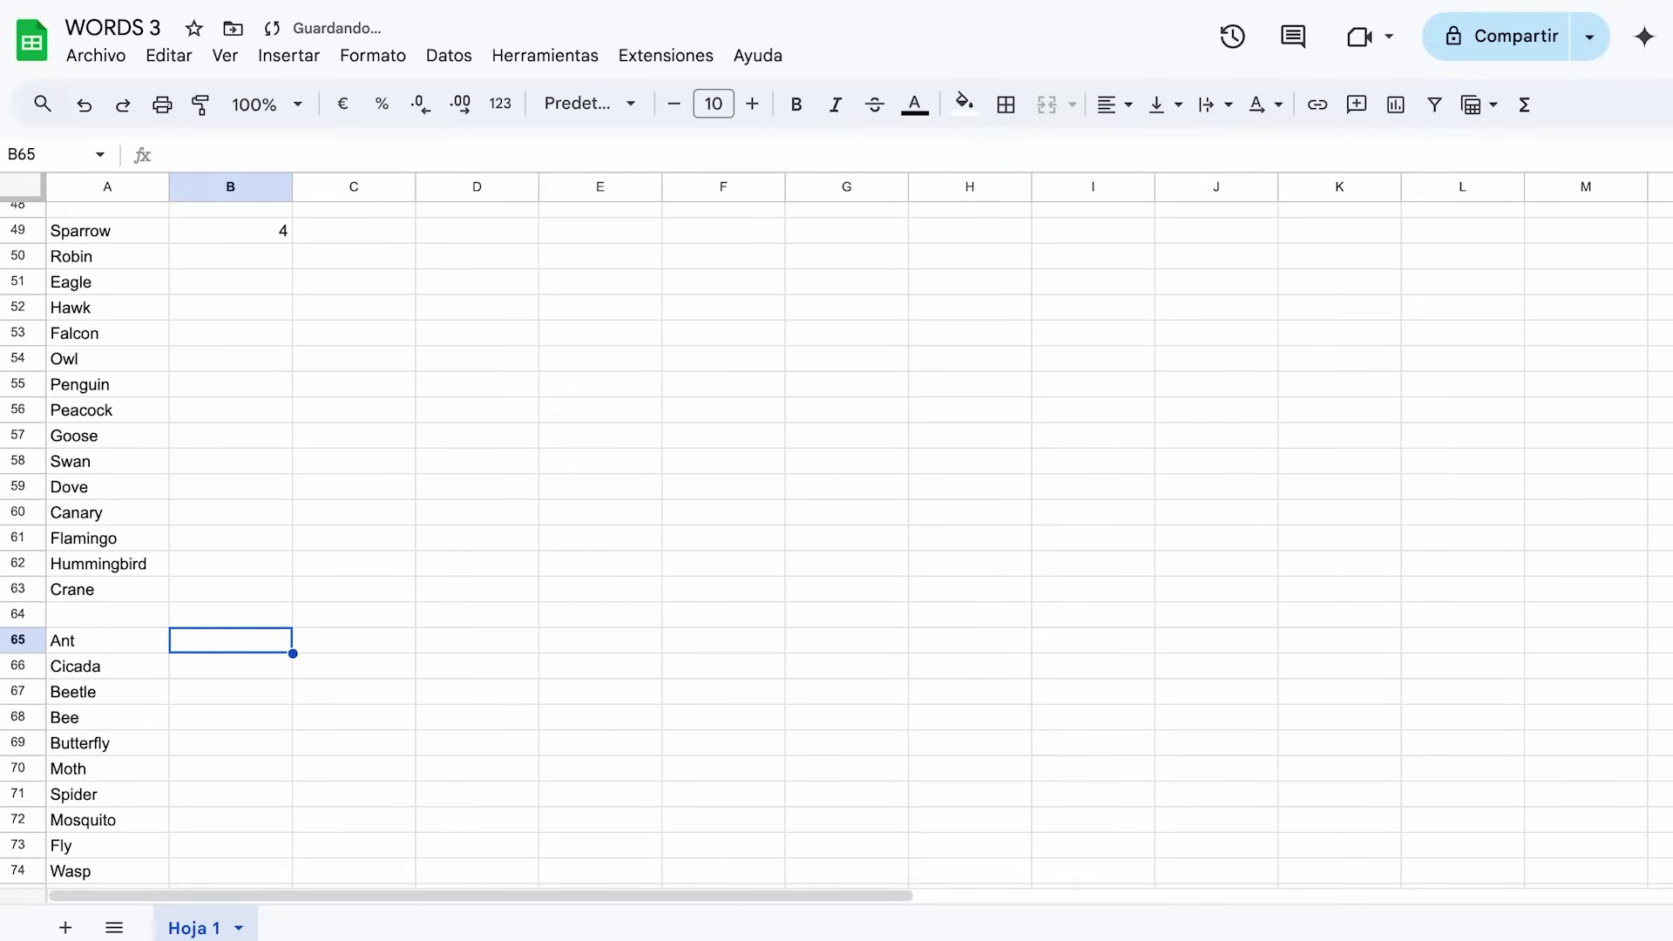
scroll(280, 597, up, 8)
click(251, 825)
key(Delete)
scroll(246, 708, up, 5)
click(263, 662)
text(=)
key(BackSpace)
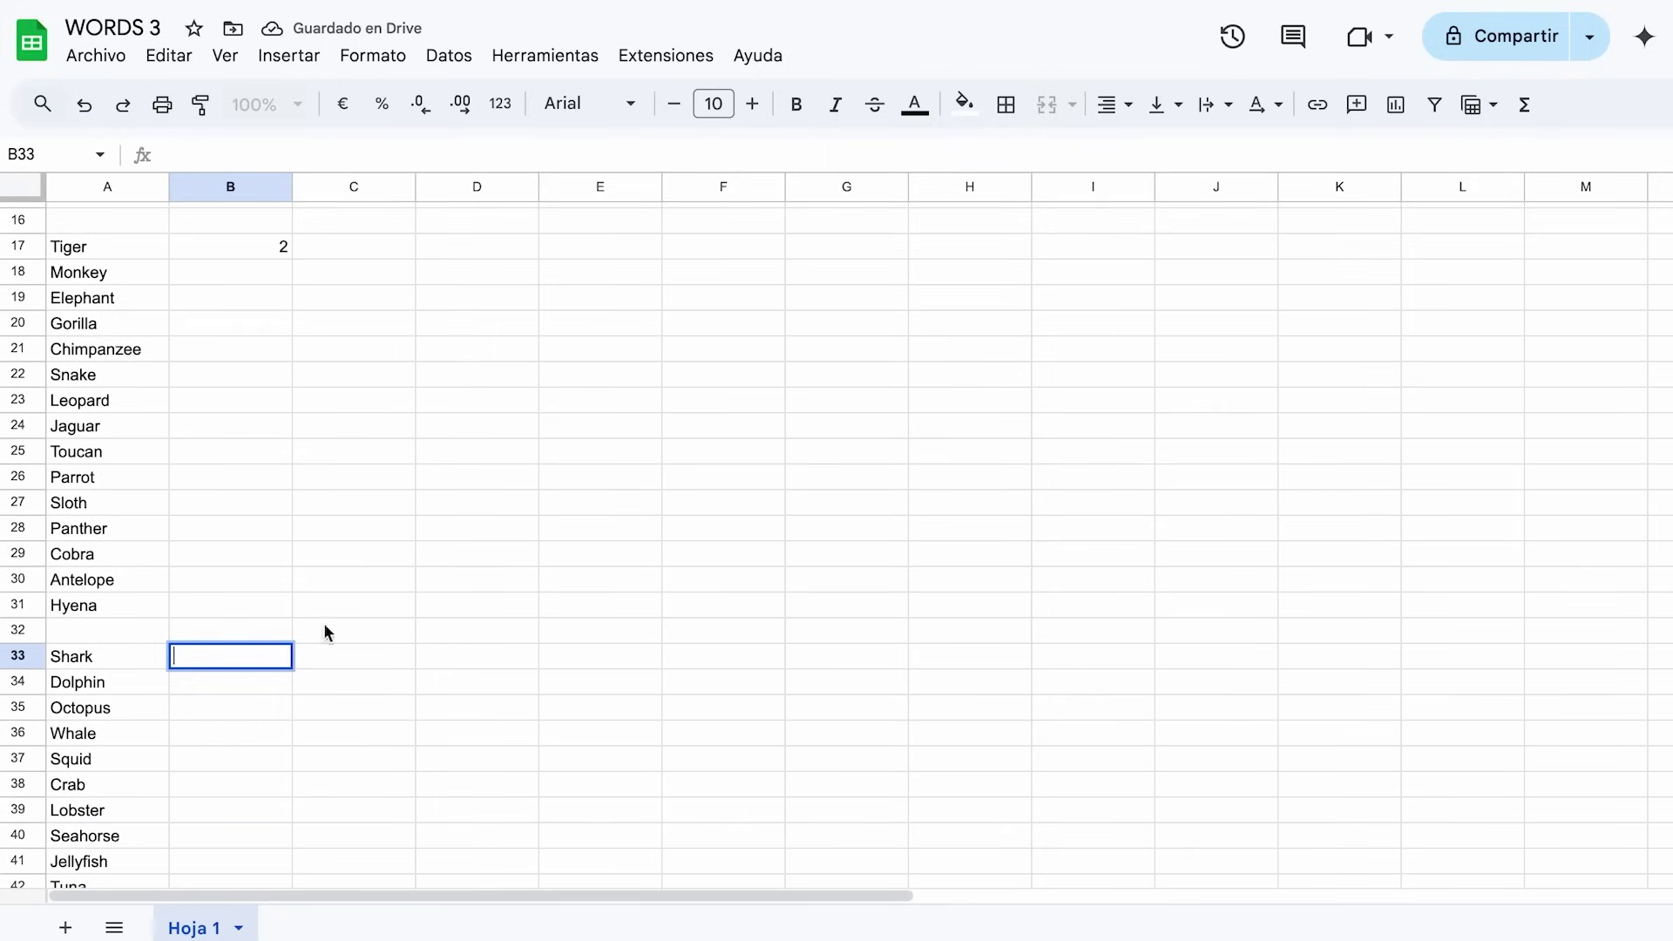
scroll(300, 522, up, 5)
click(271, 629)
key(Delete)
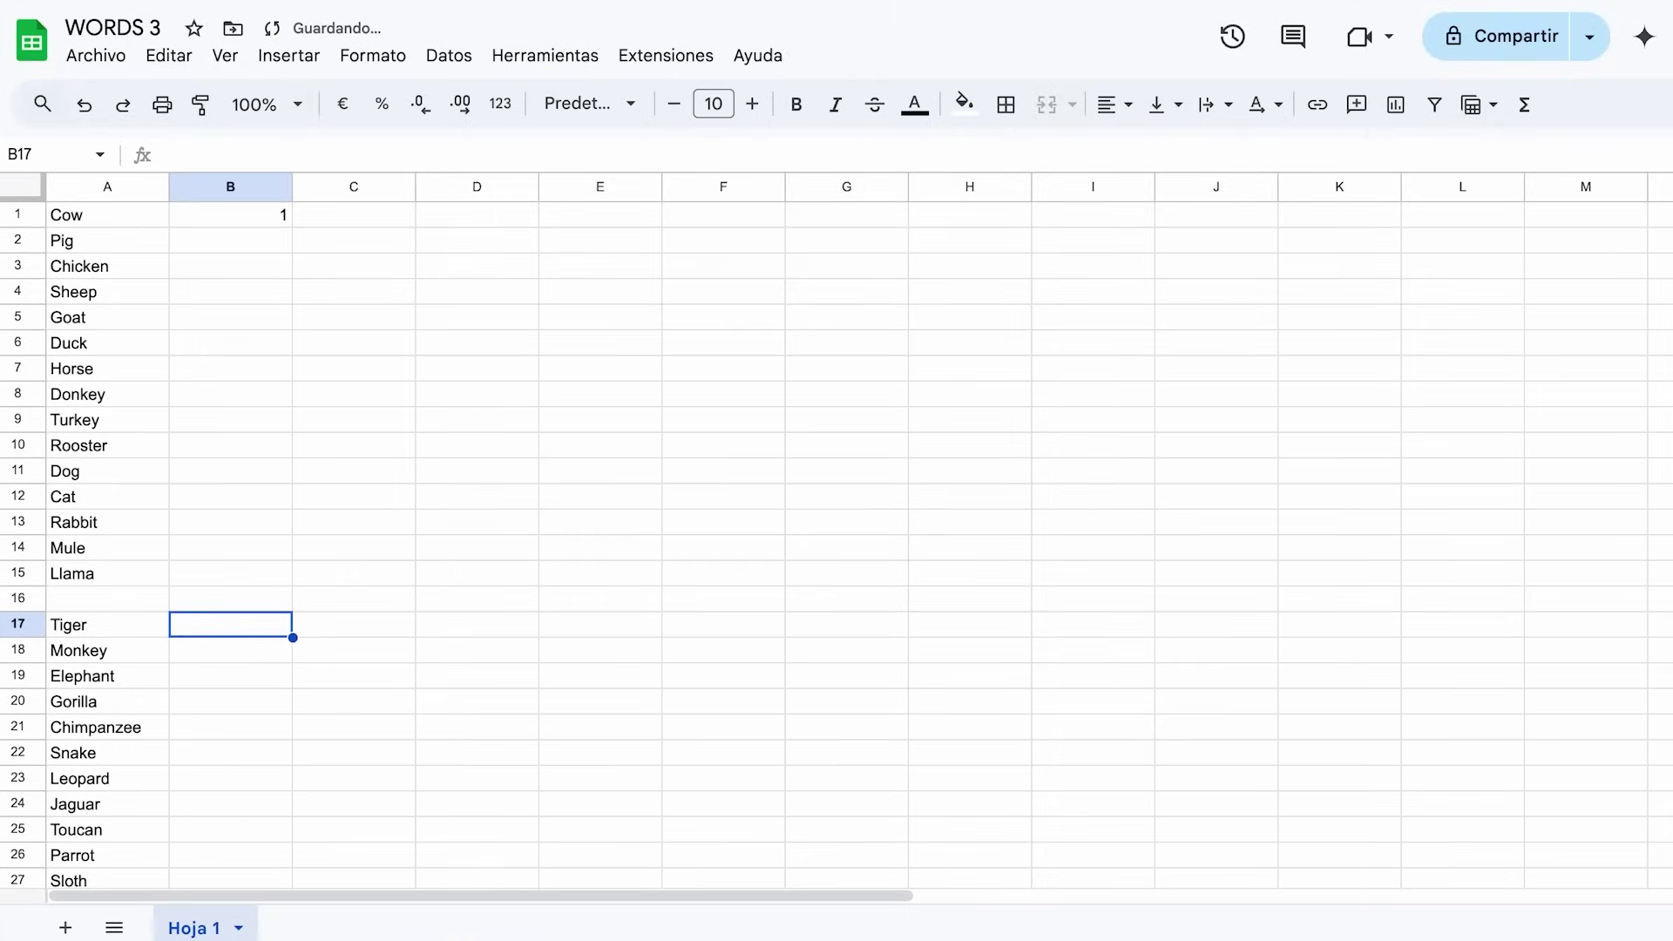
click(254, 225)
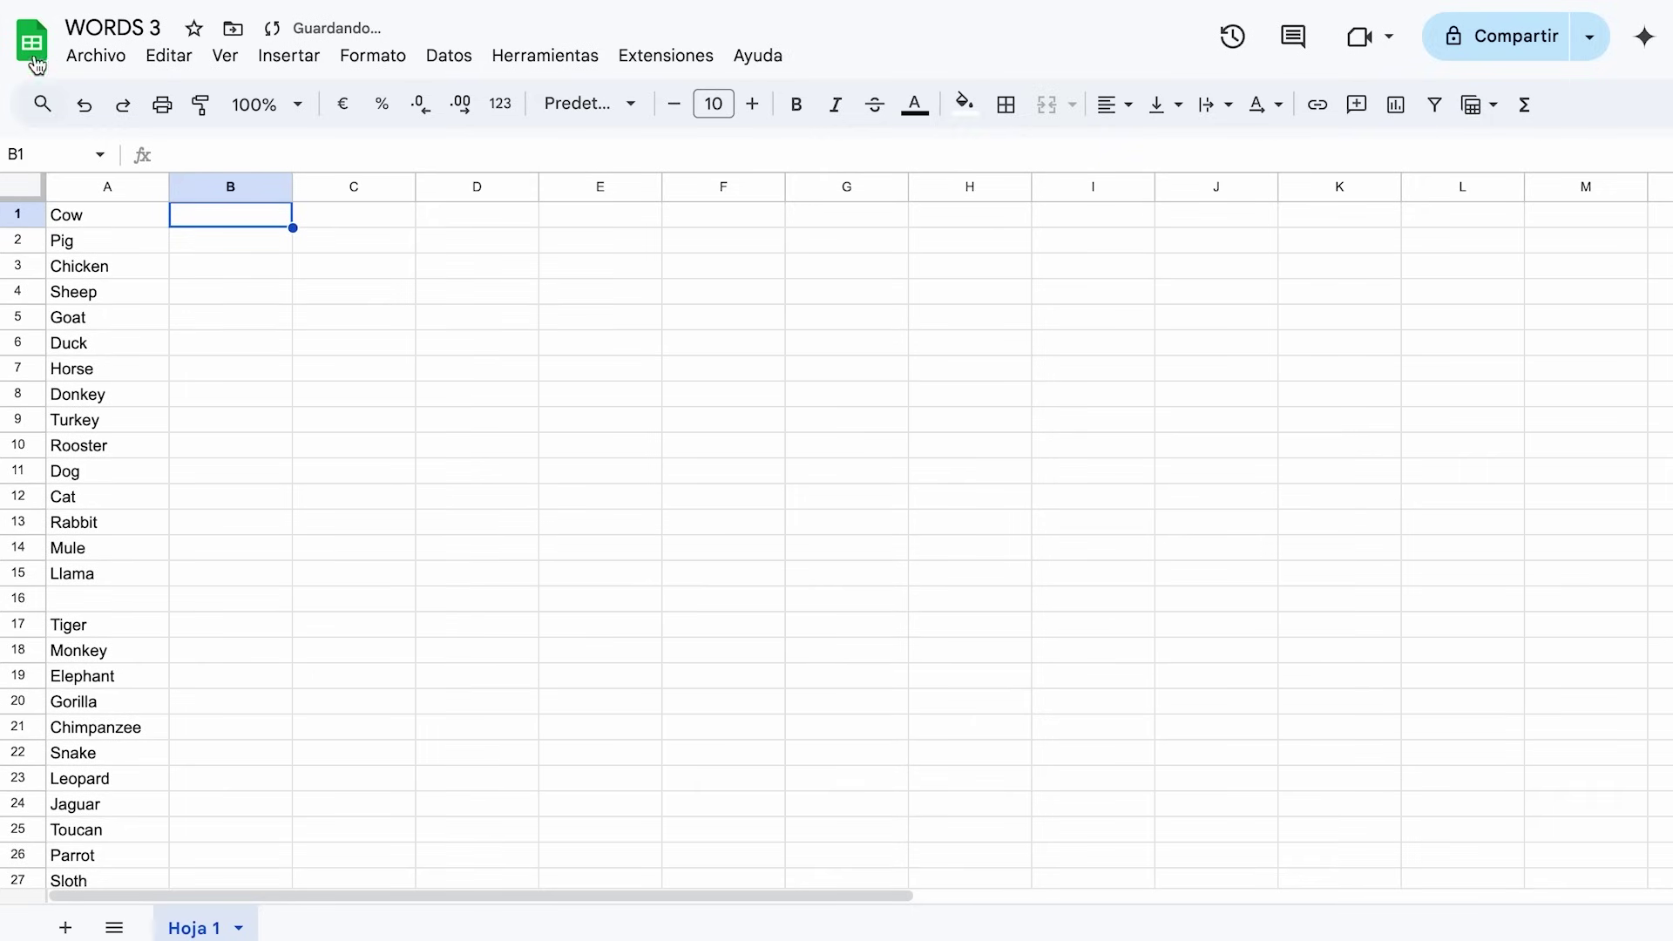
Download the WORDS 3 sheet as a comma-separated values (.csv) file
click(98, 63)
mouse_move(286, 369)
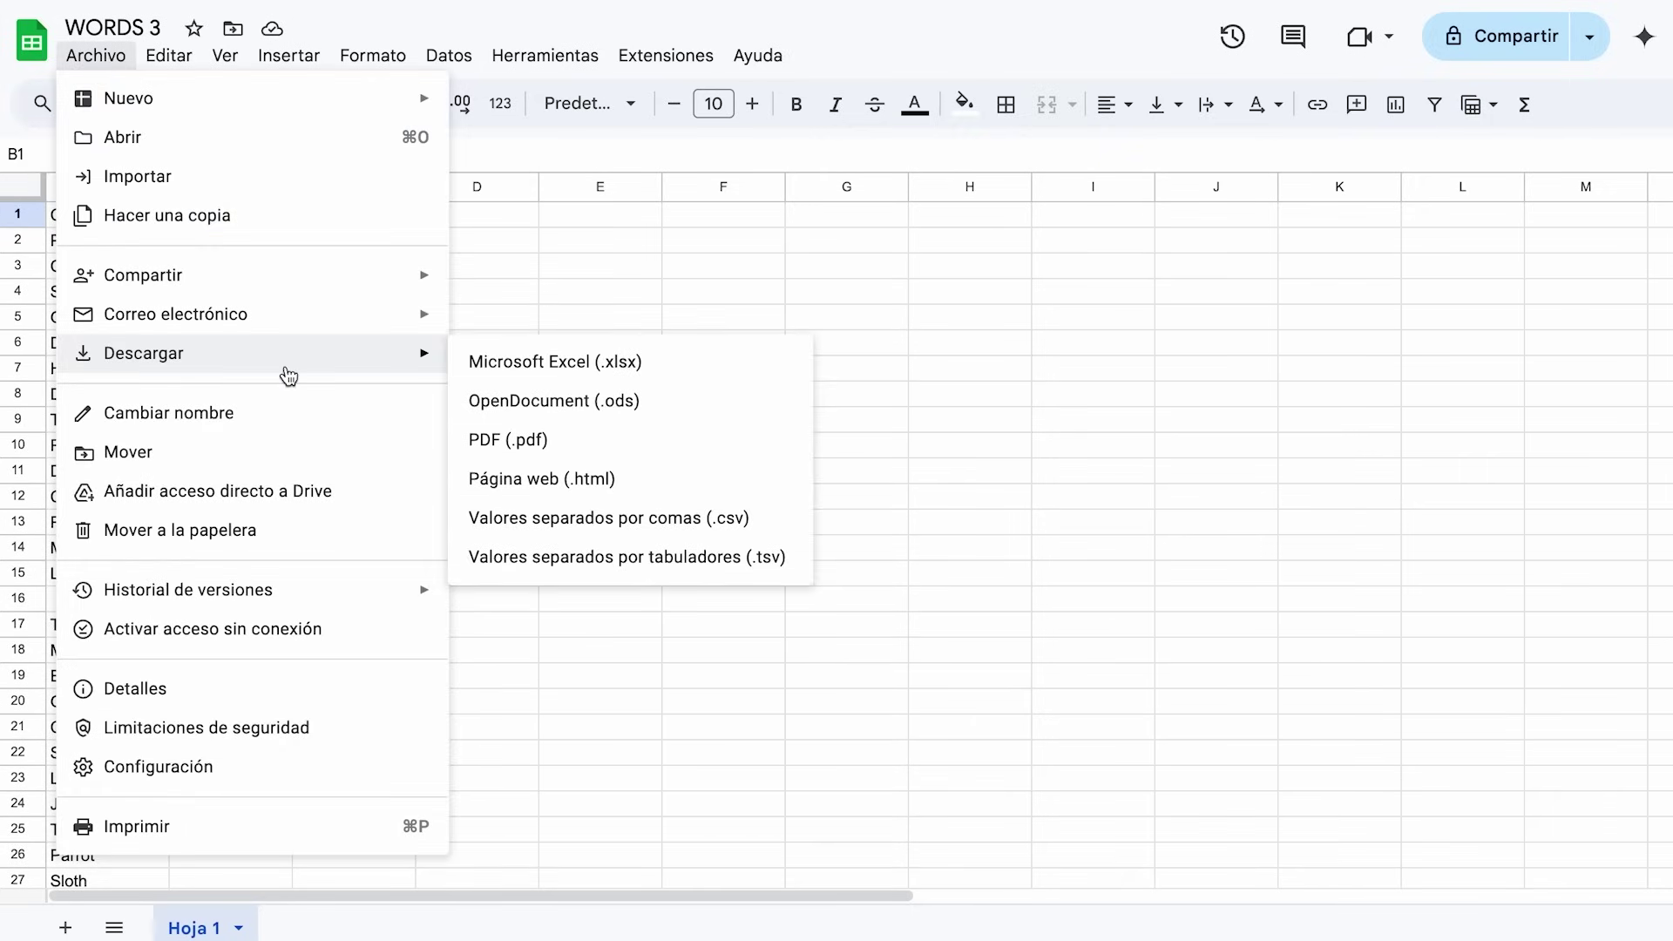
click(553, 516)
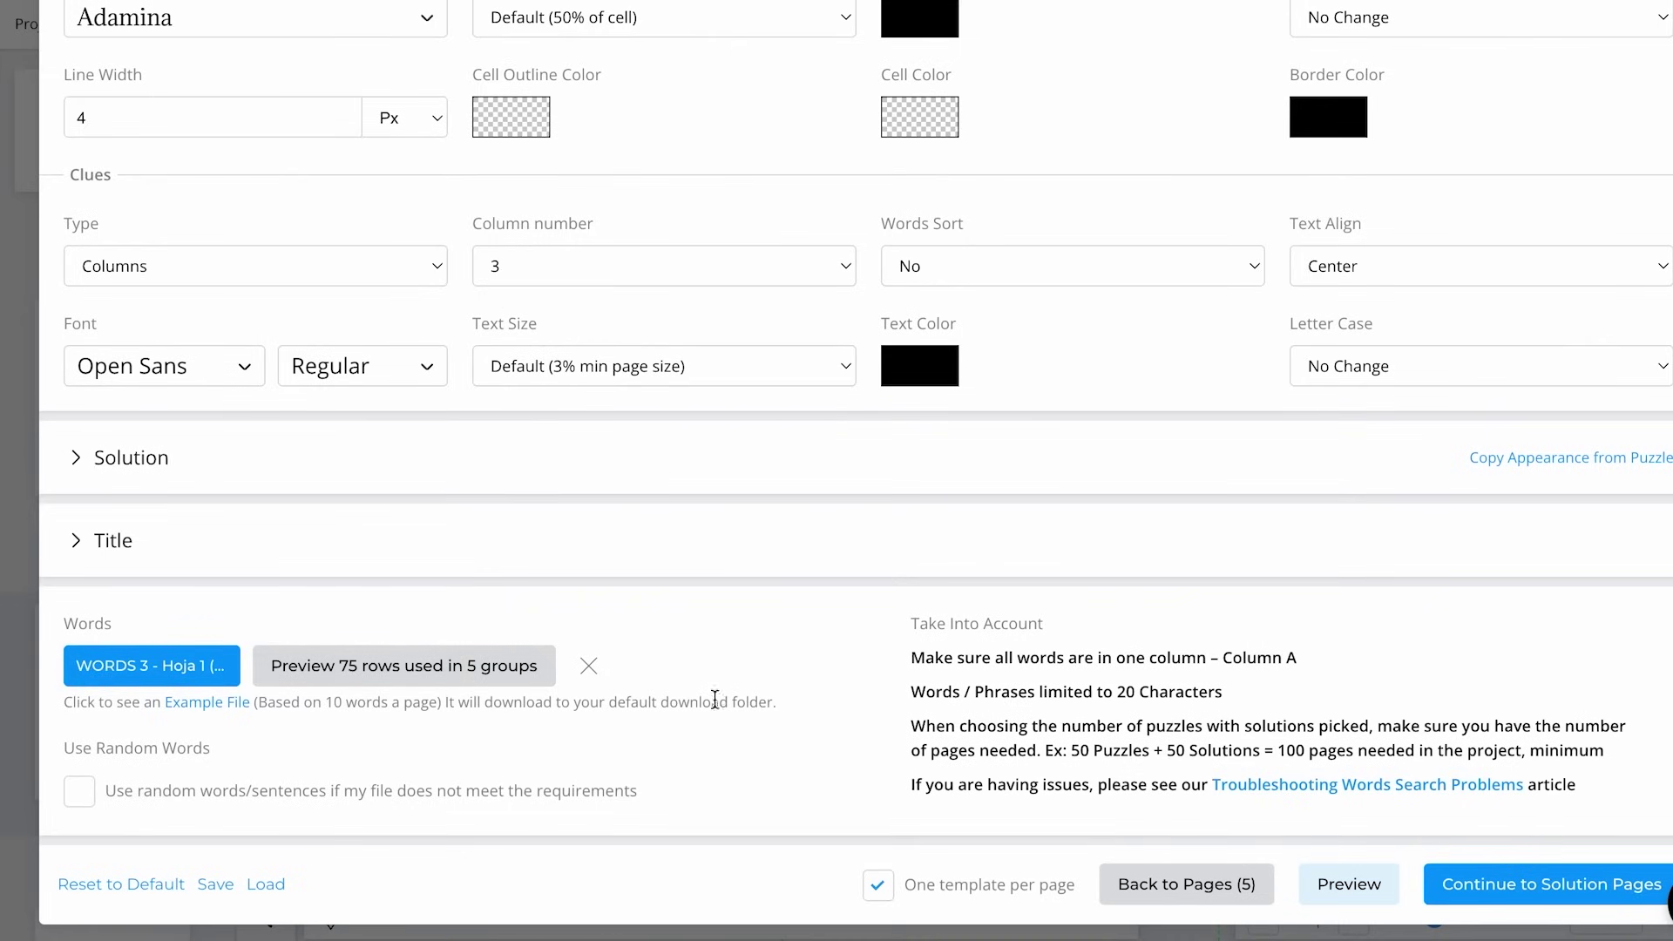
With the WORDS 3 file as word list, assign the five solutions to Pages 7 to 11 and generate the puzzles
click(1505, 888)
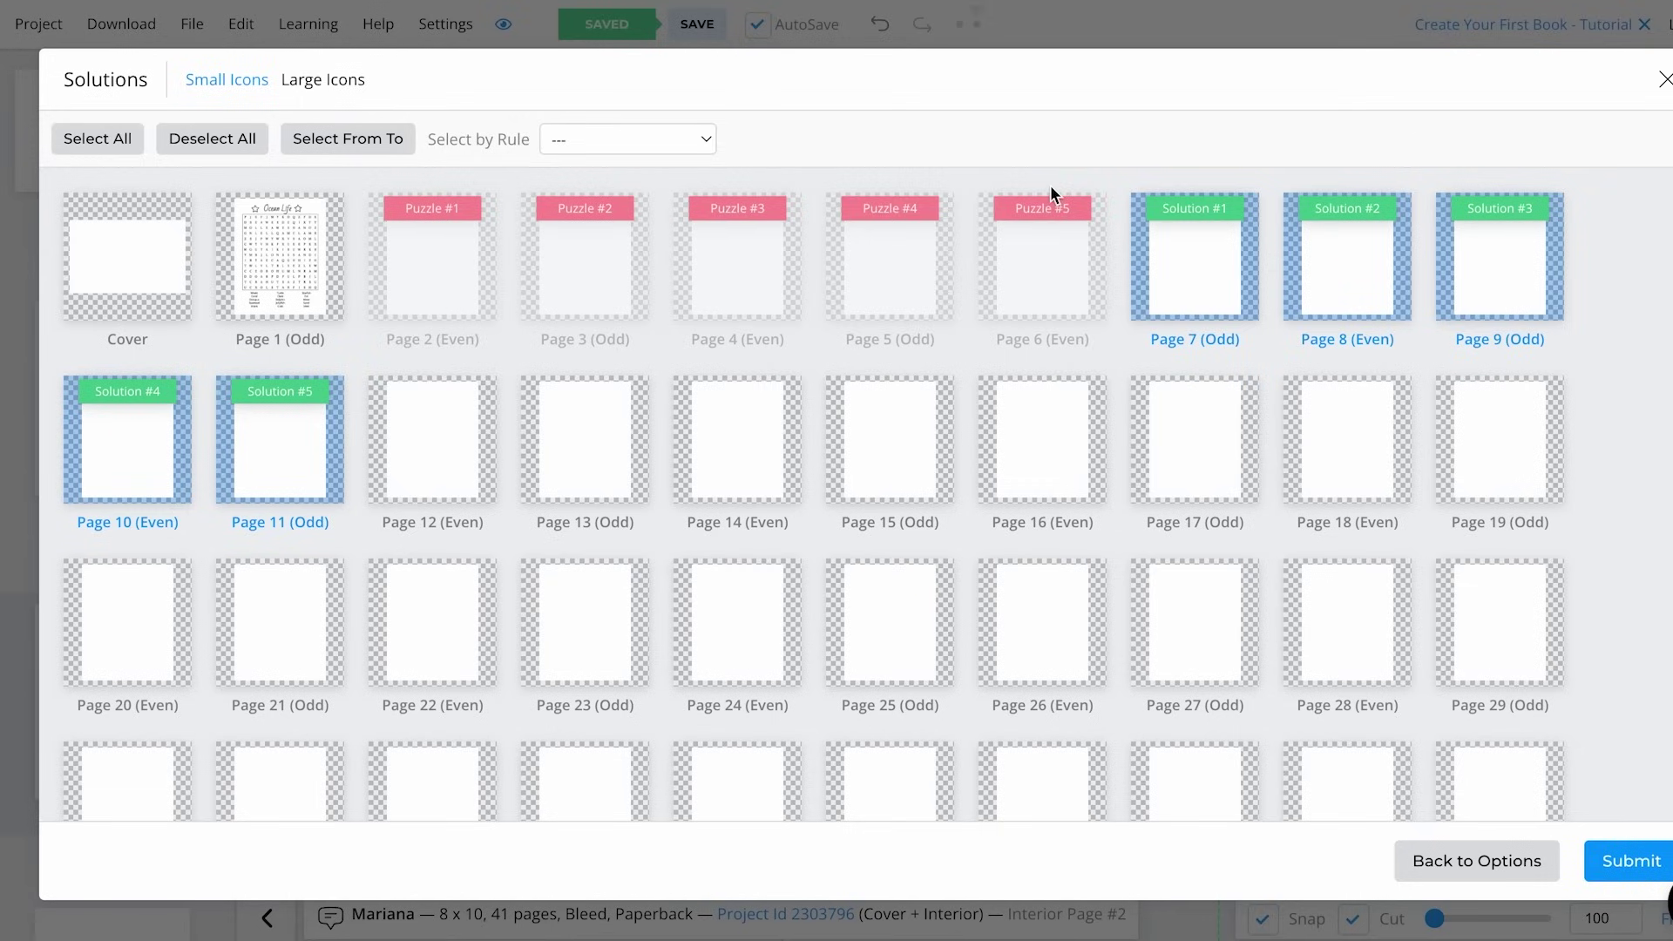
scroll(642, 717, down, 4)
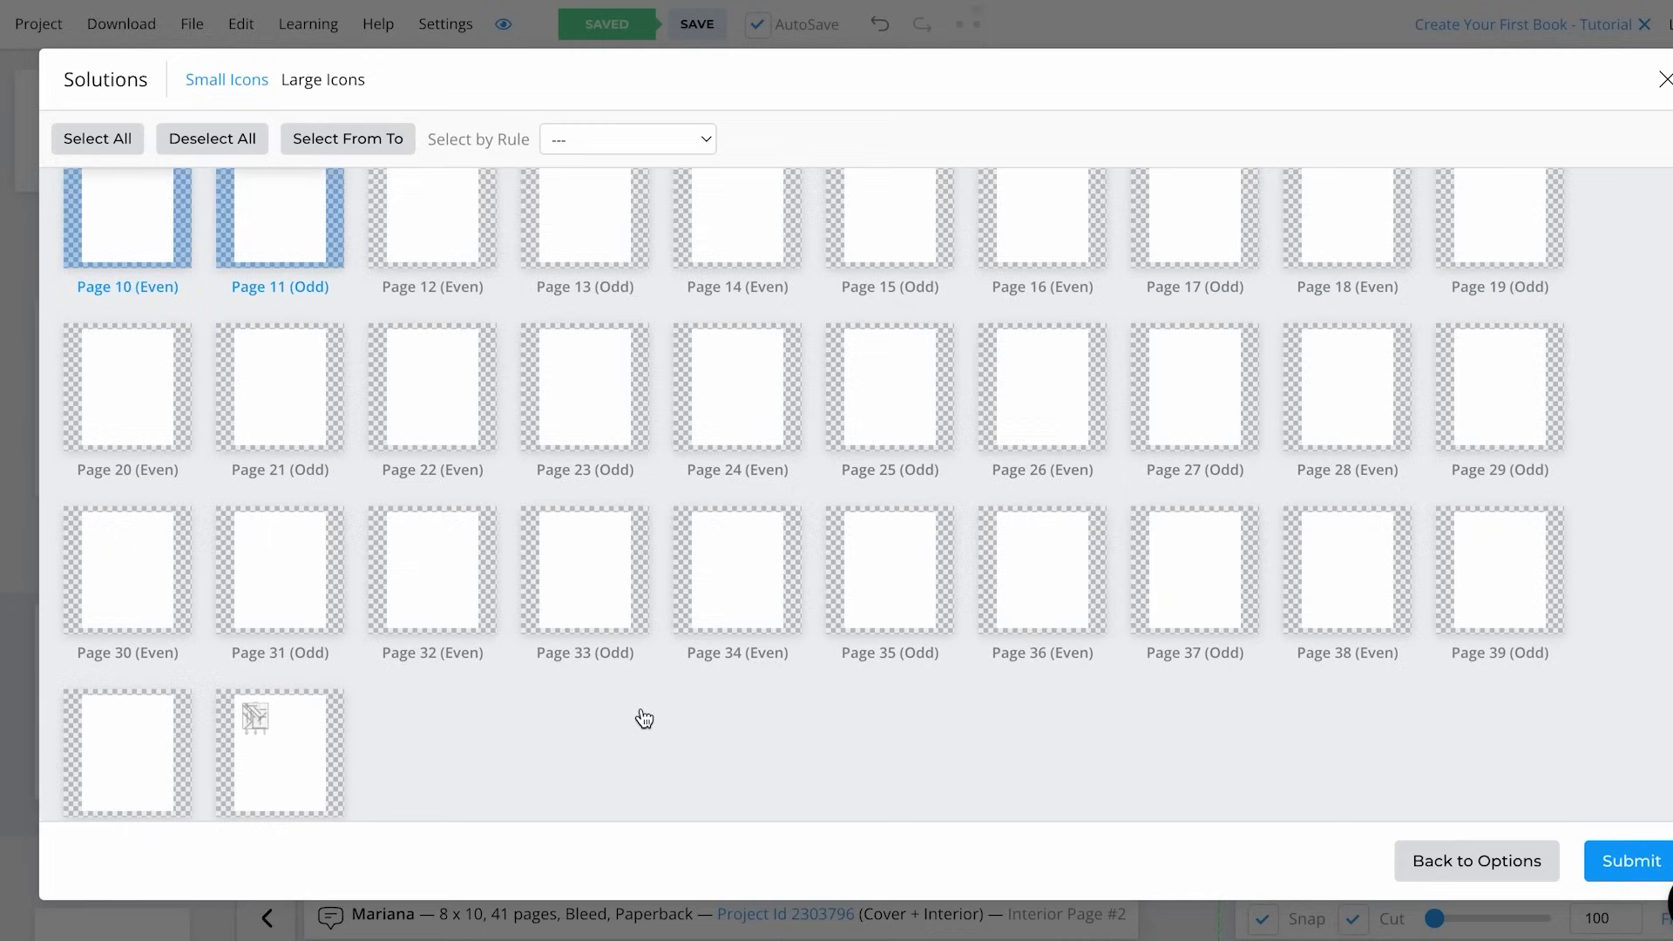
scroll(669, 667, up, 4)
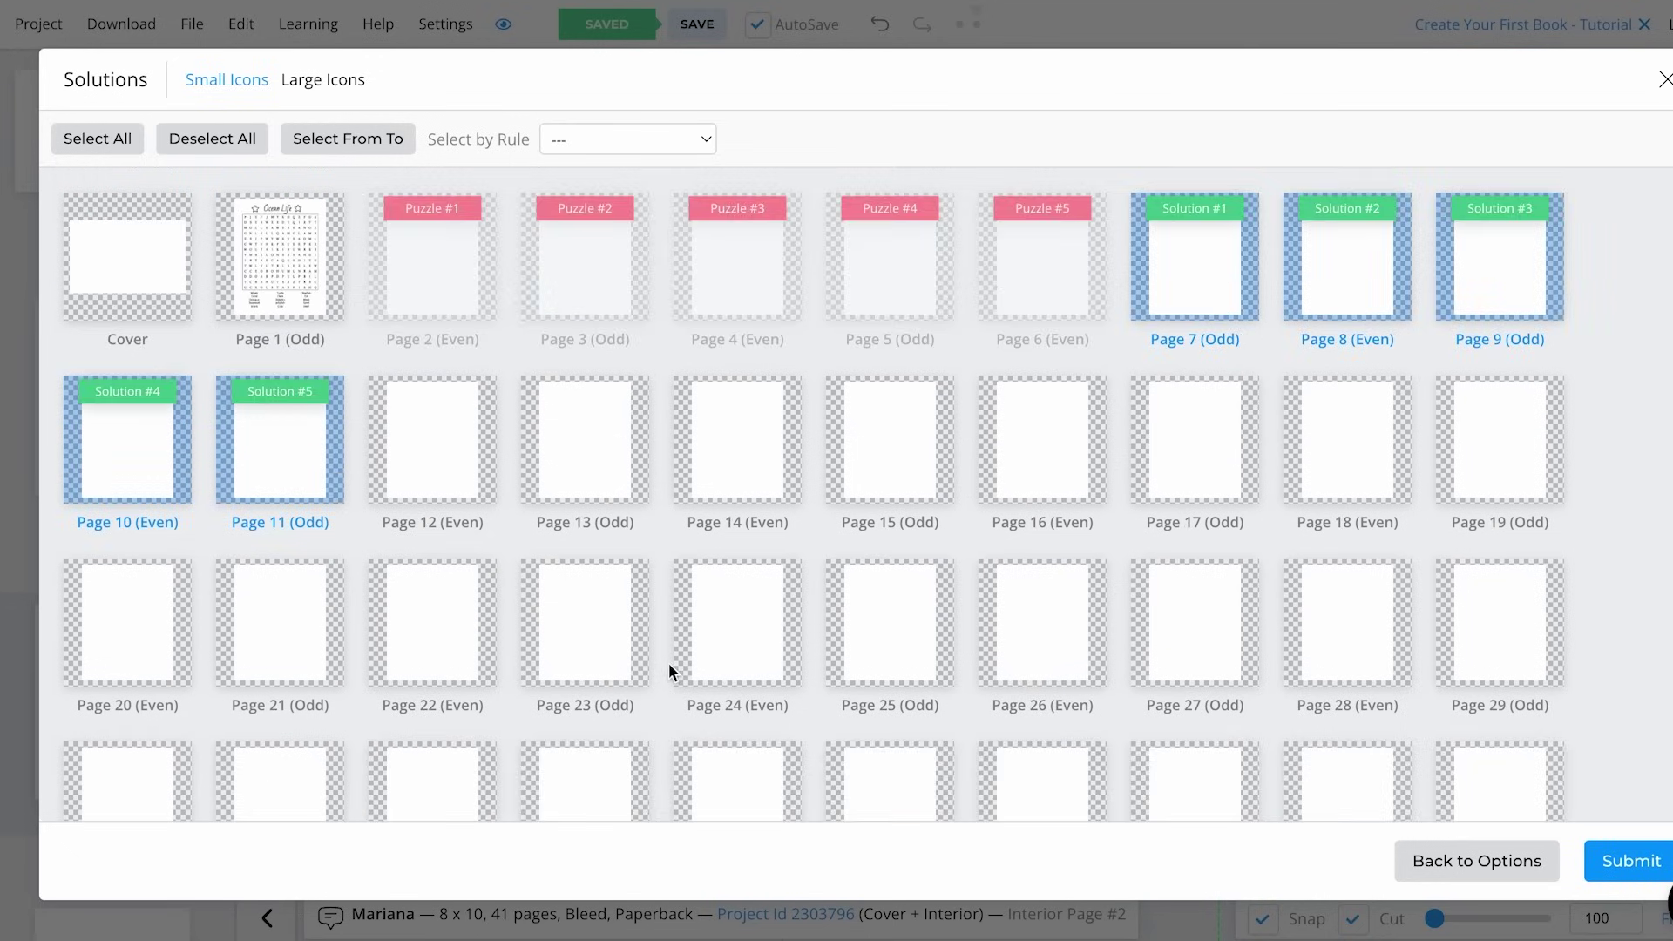
click(1630, 863)
Look through the generated puzzles on Pages 2 to 6 and the solutions that follow, opening Page 7
scroll(123, 688, down, 5)
scroll(122, 697, down, 6)
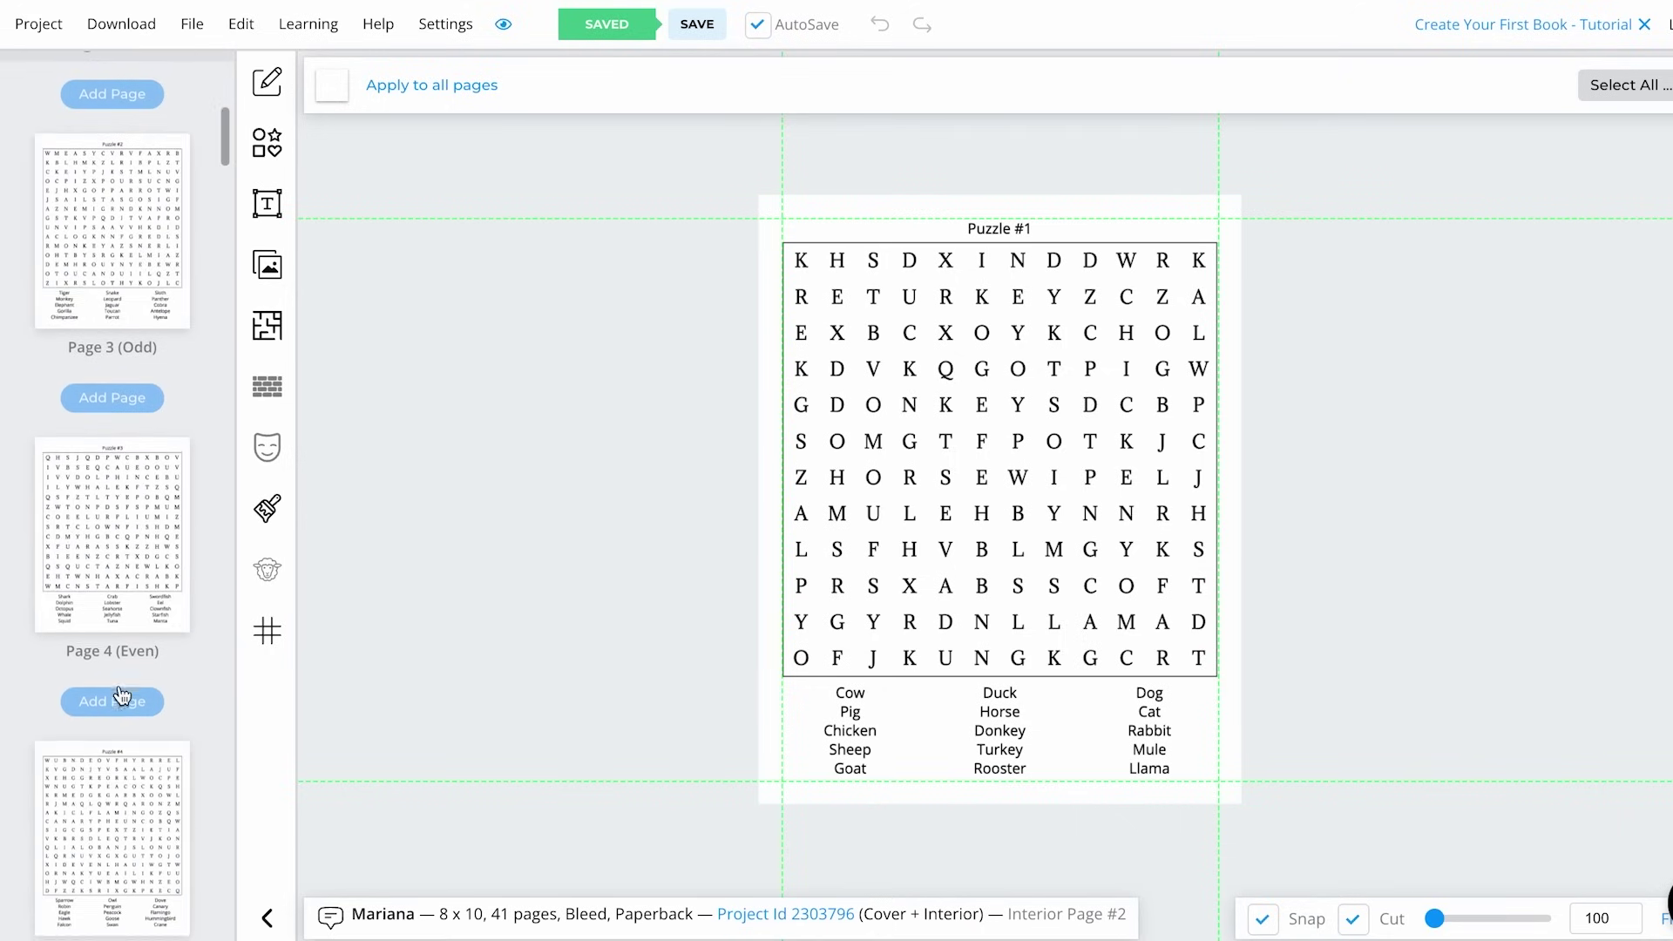
scroll(127, 669, down, 2)
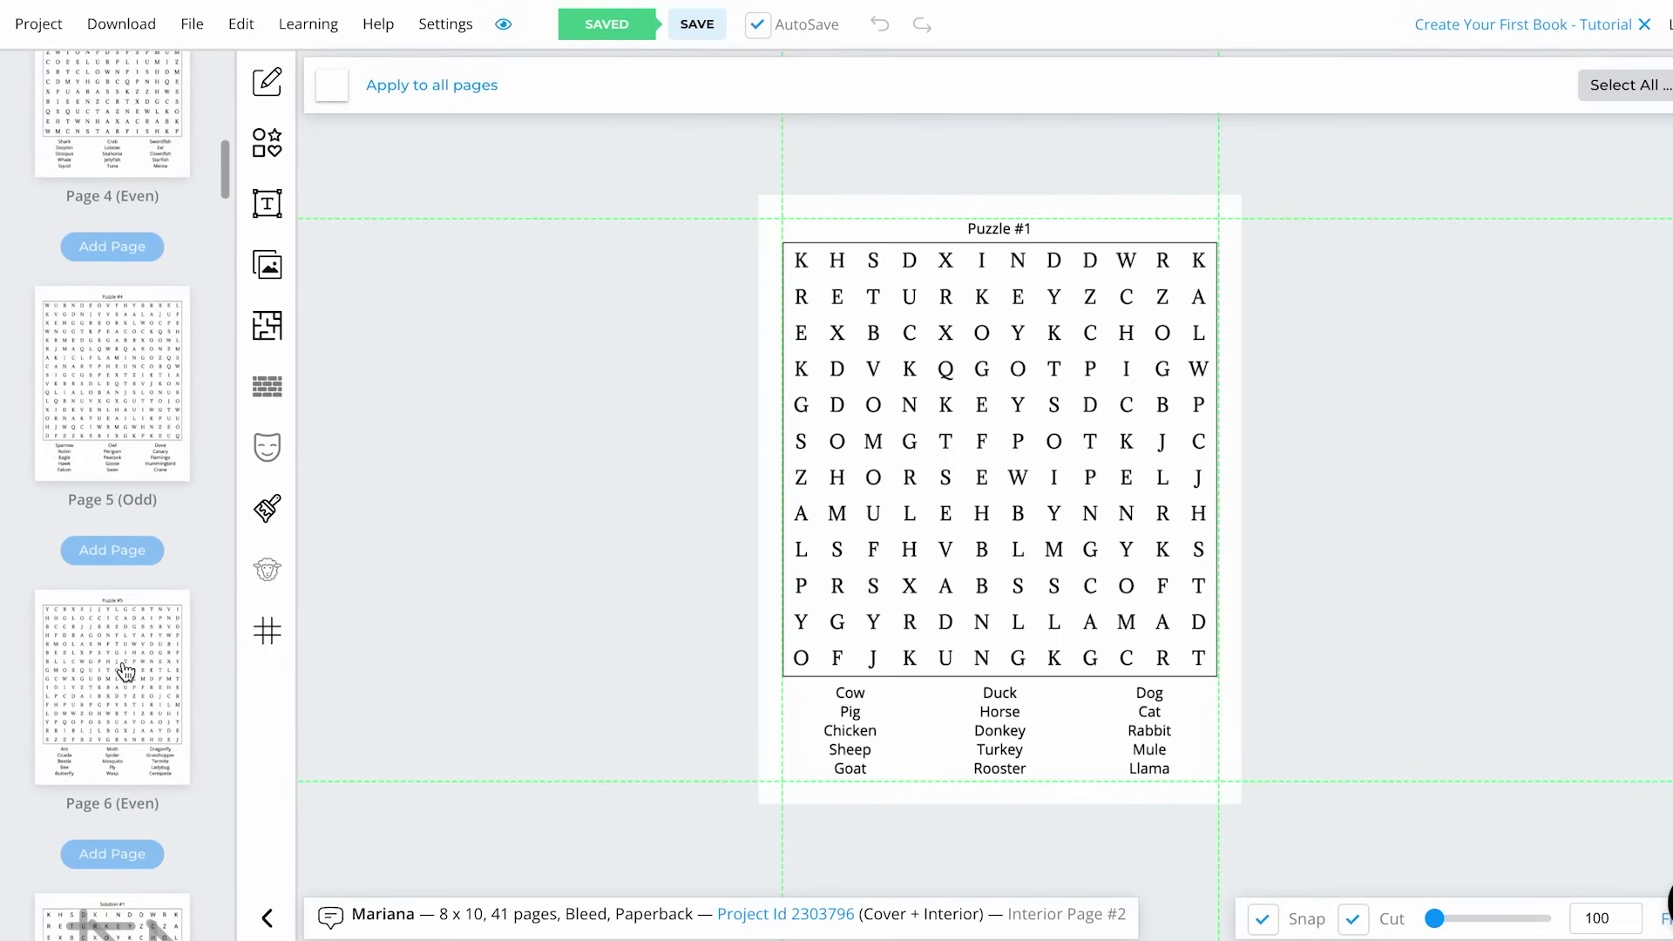
scroll(133, 645, down, 4)
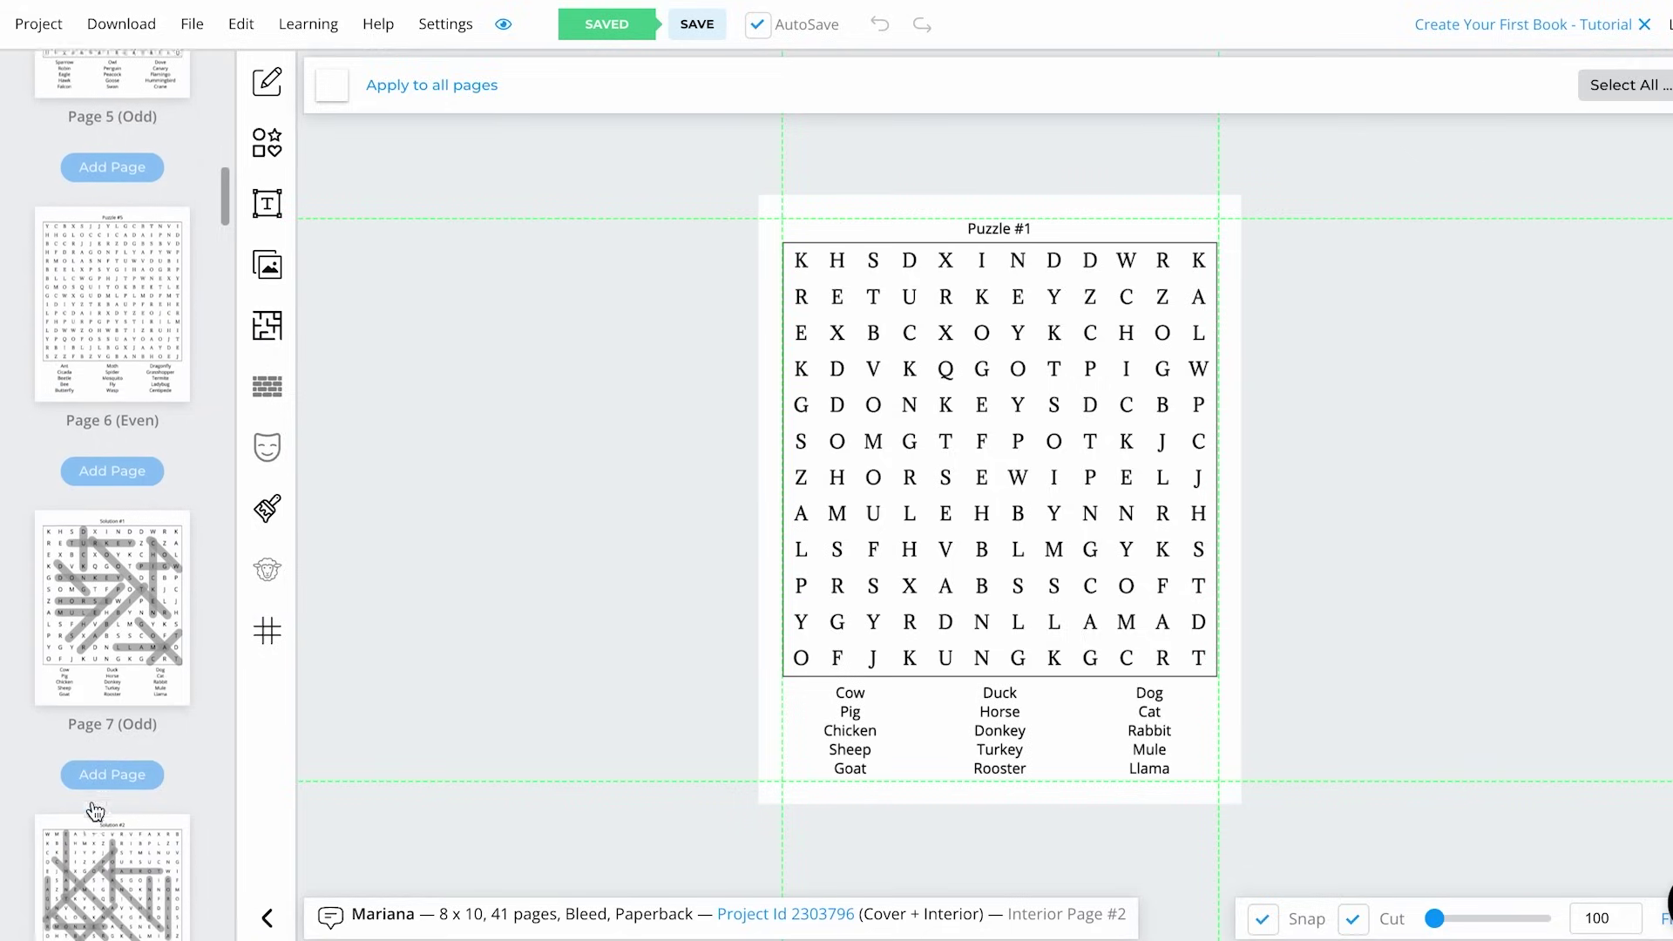
click(138, 518)
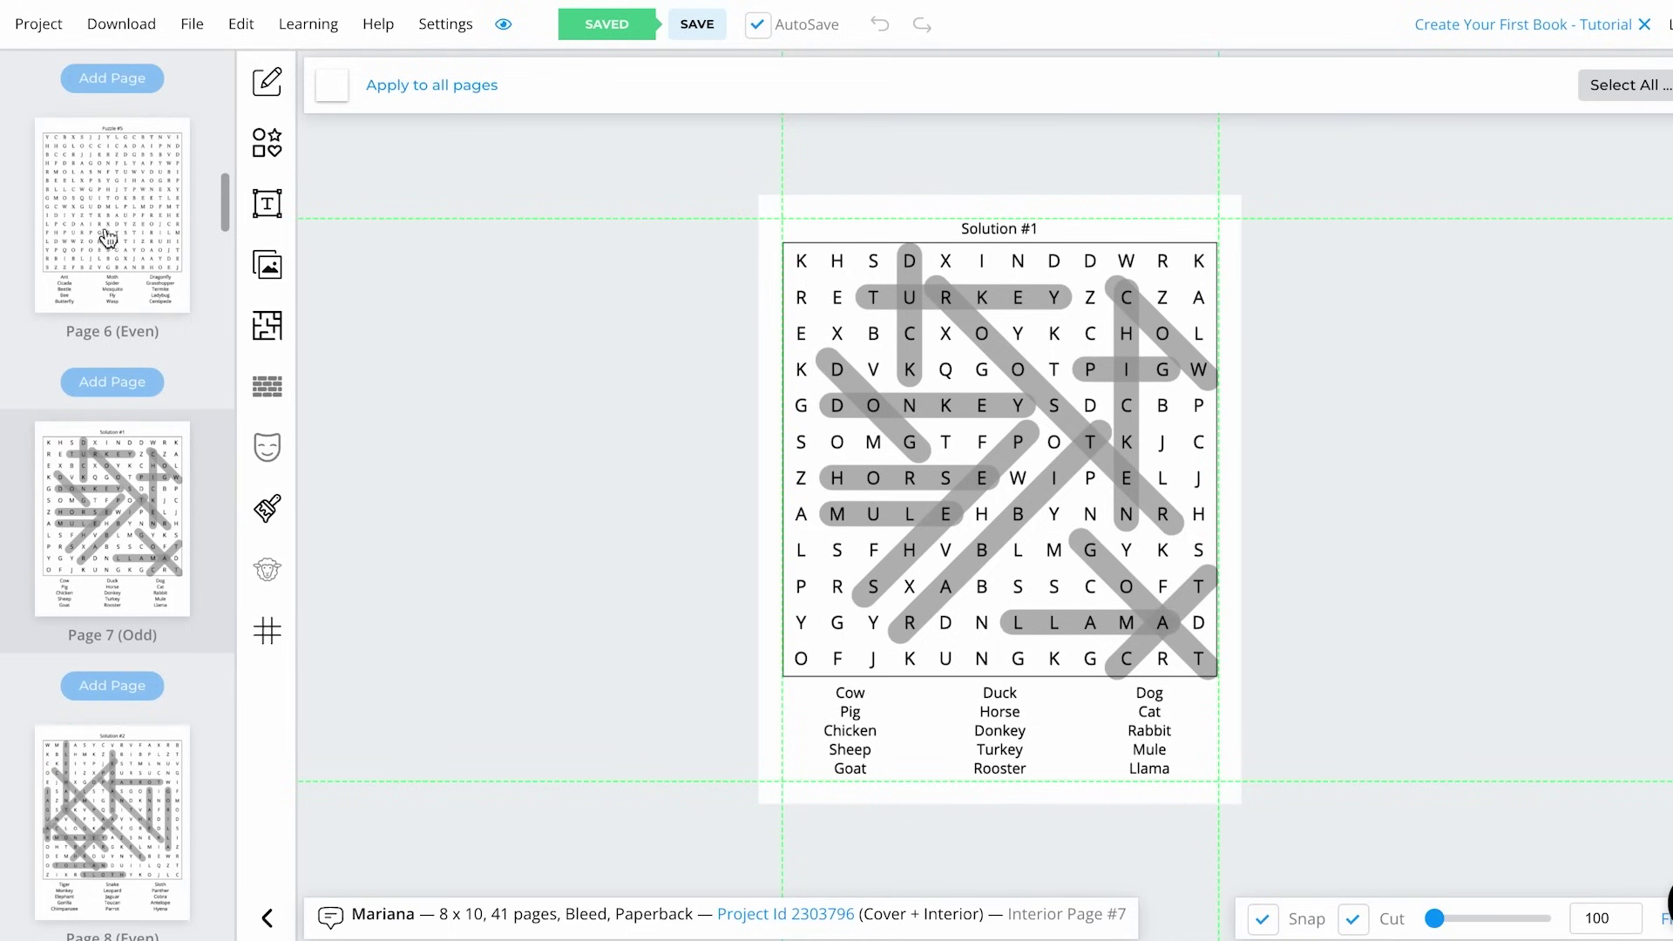
scroll(137, 269, down, 3)
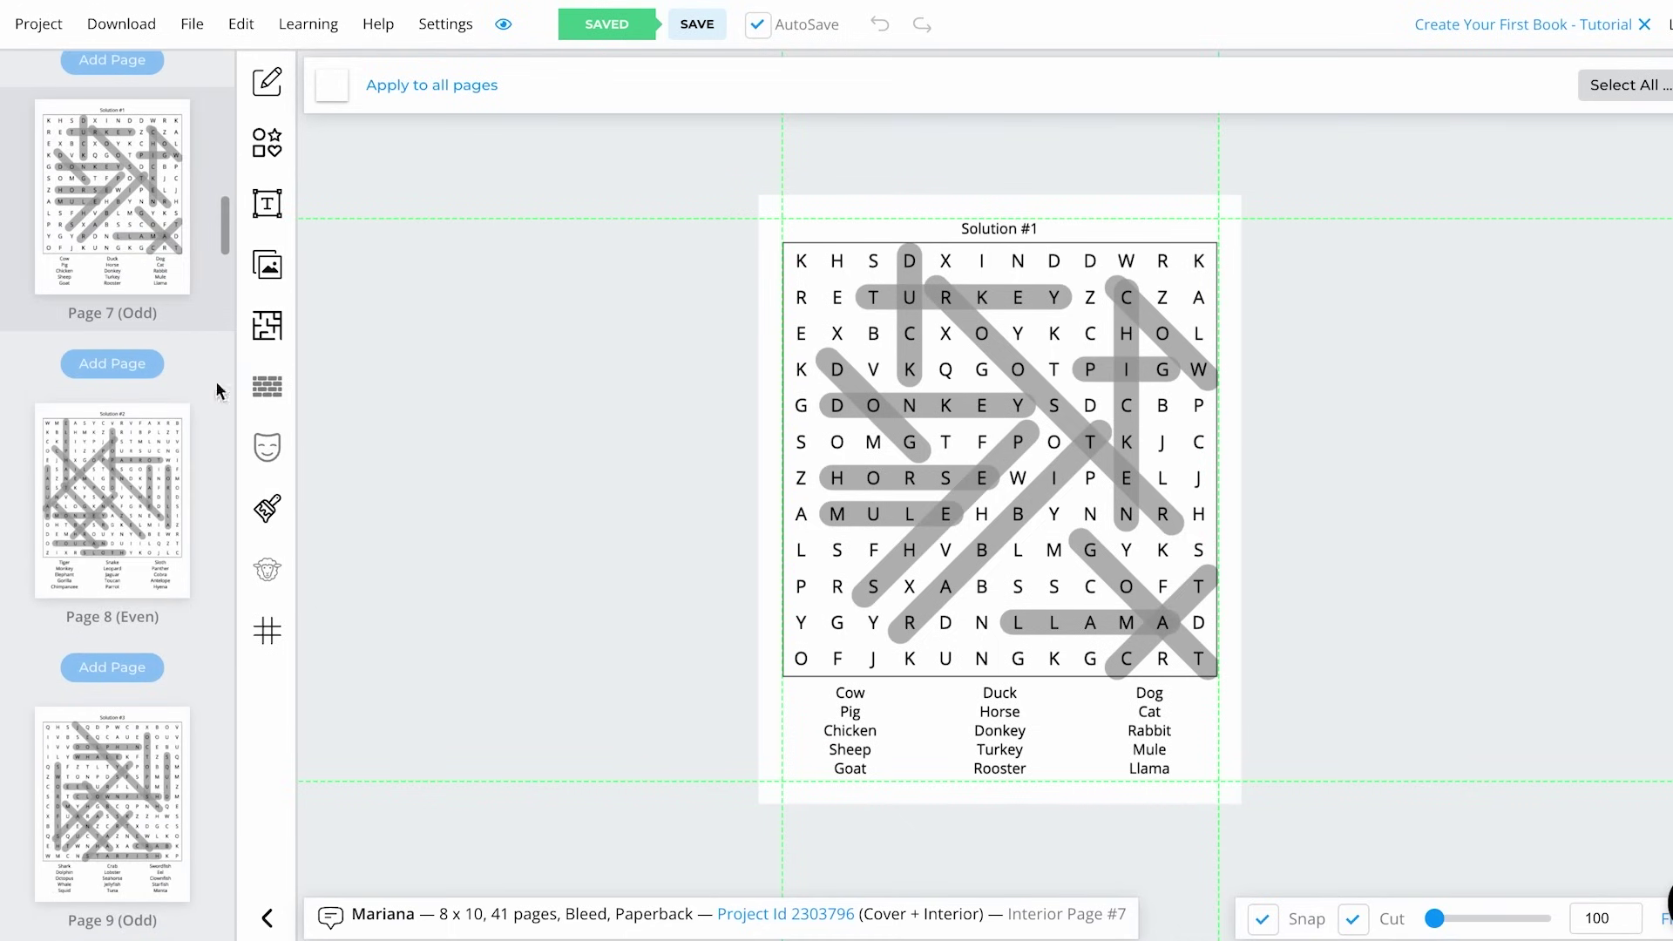
scroll(122, 484, up, 10)
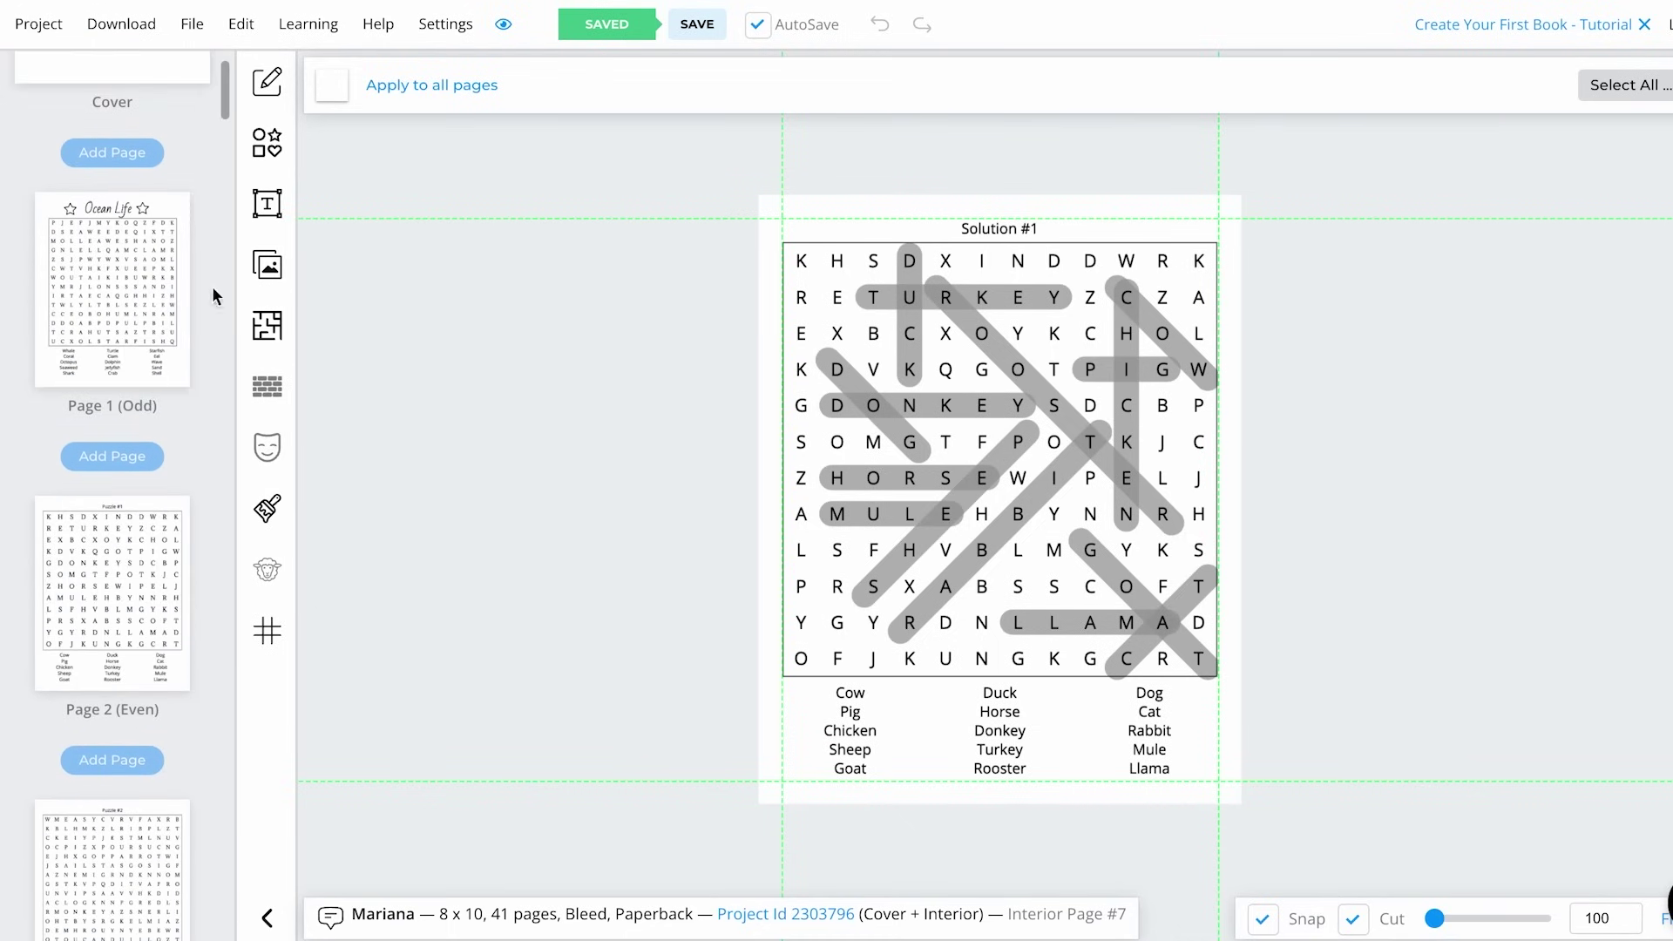